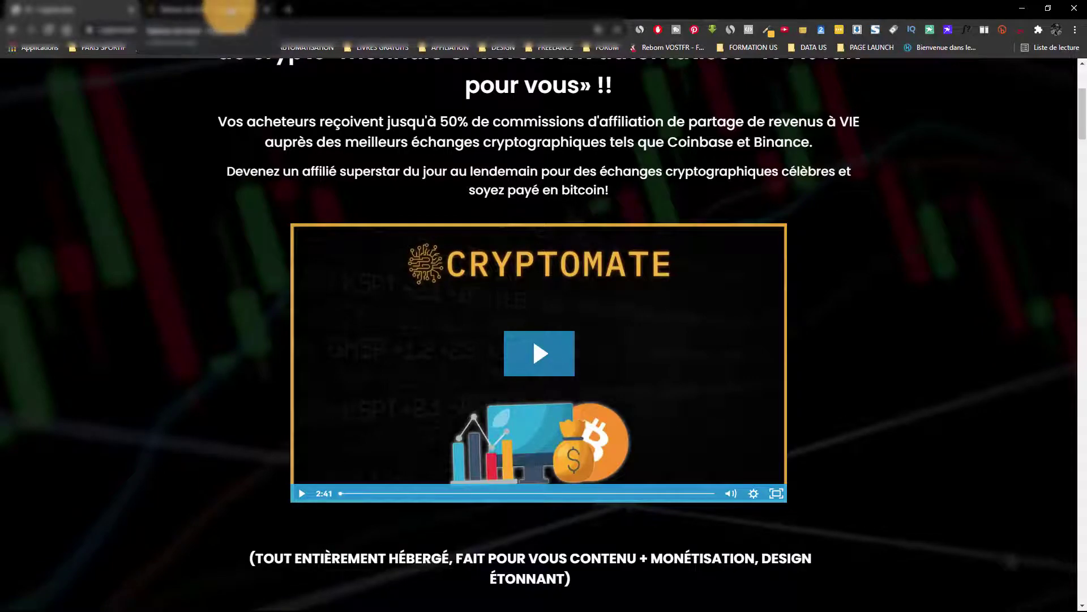
Switch to the Cryptomate dashboard, open the new-website form, and enter the site name BitBrell and title "Blockchain et Astuces"
{"action": "left_click", "coordinate": [229, 10]}
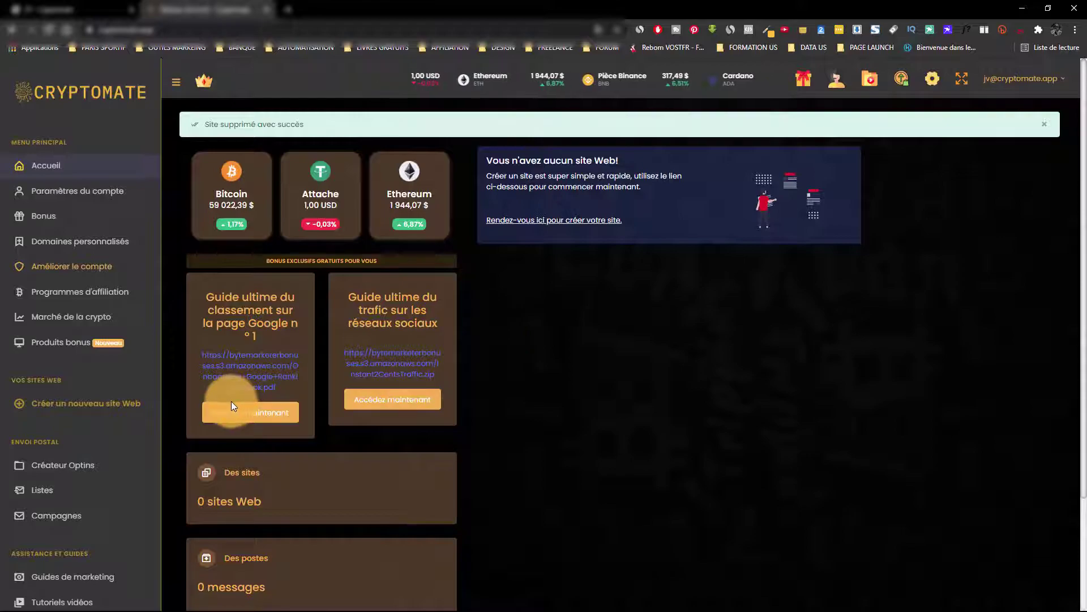
{"action": "left_click", "coordinate": [103, 408]}
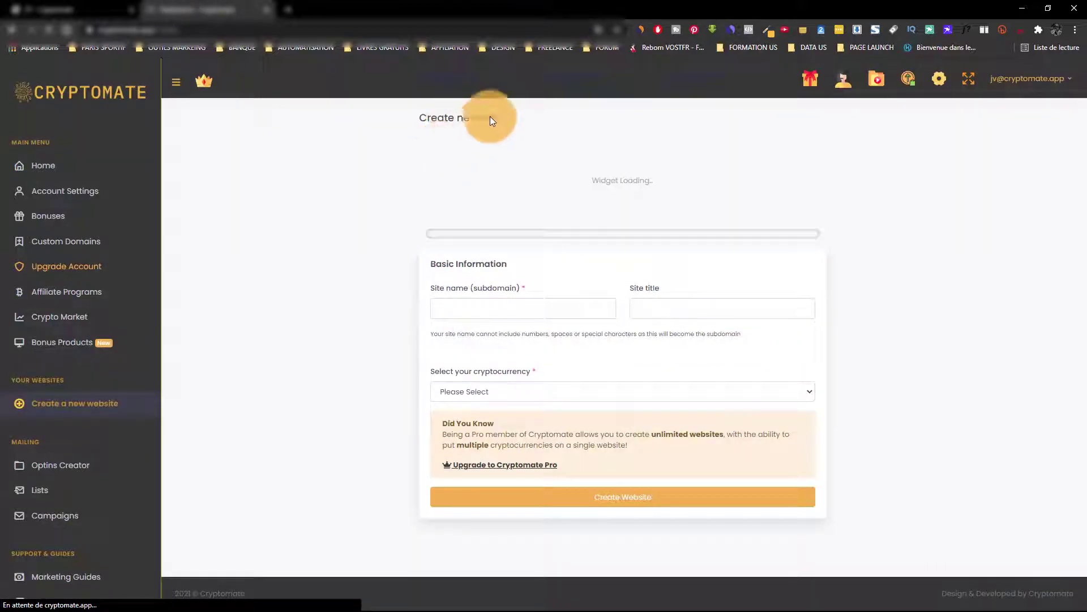
{"action": "left_click", "coordinate": [612, 30]}
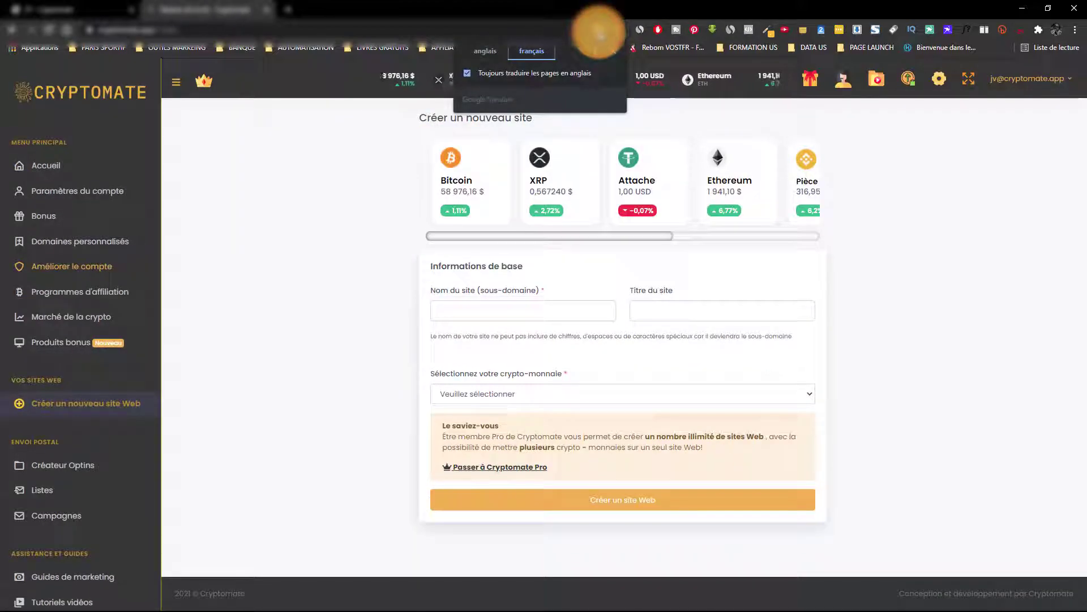
{"action": "left_click", "coordinate": [517, 317]}
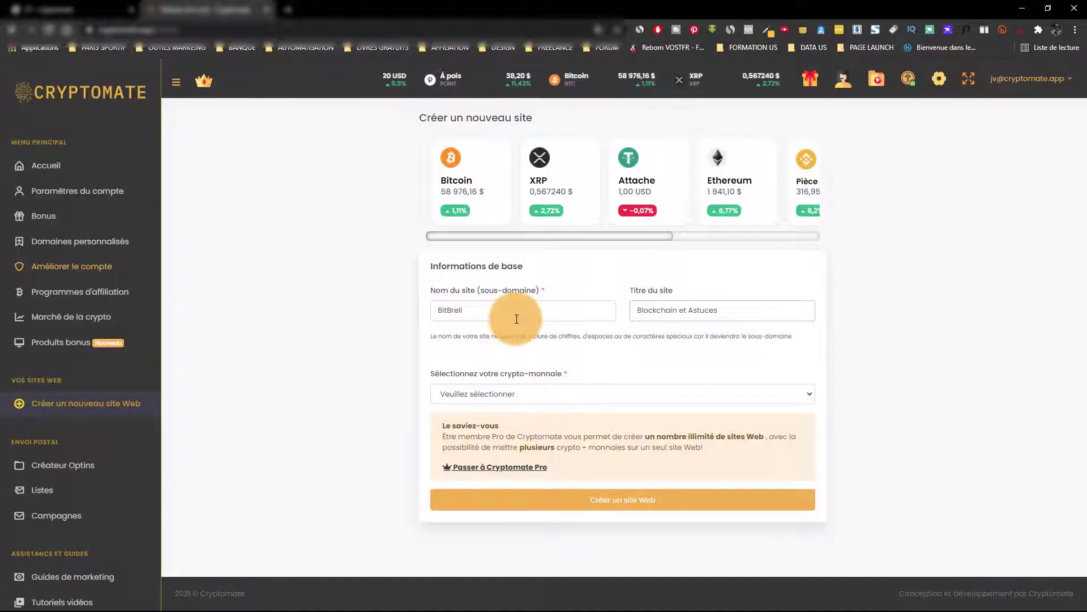
Show the form in its original English and select Bitcoin as the site's cryptocurrency
{"action": "left_click", "coordinate": [578, 393]}
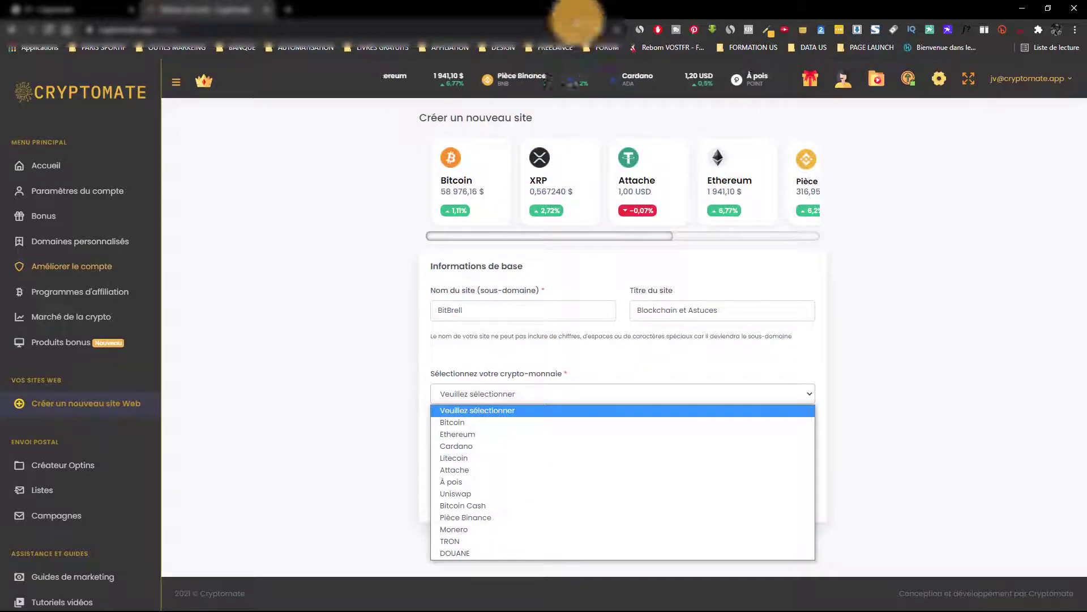
{"action": "left_click", "coordinate": [597, 30]}
{"action": "left_click", "coordinate": [486, 51]}
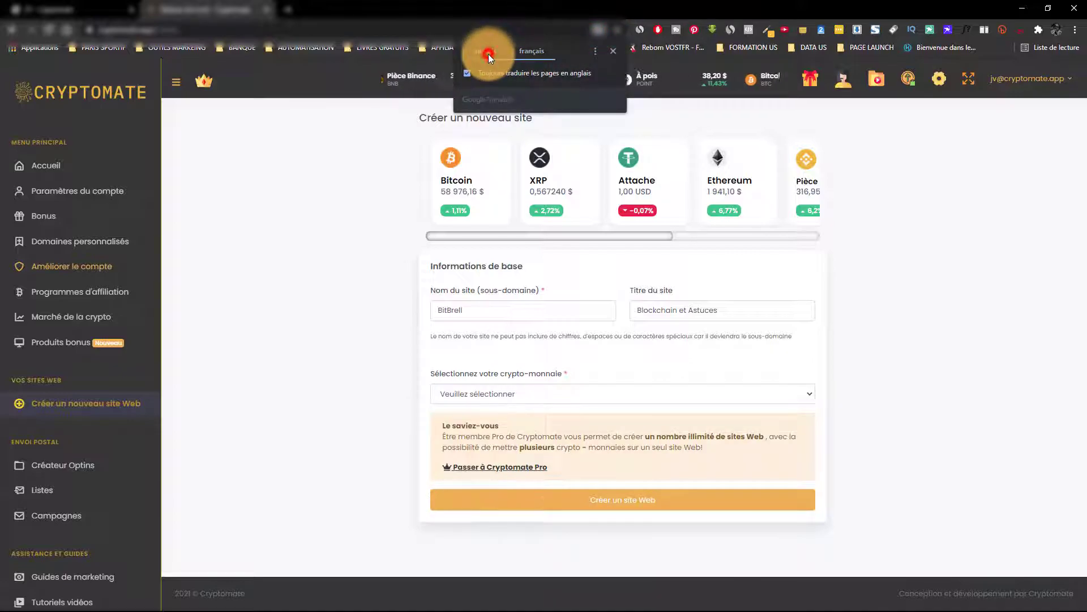
{"action": "left_click", "coordinate": [517, 395]}
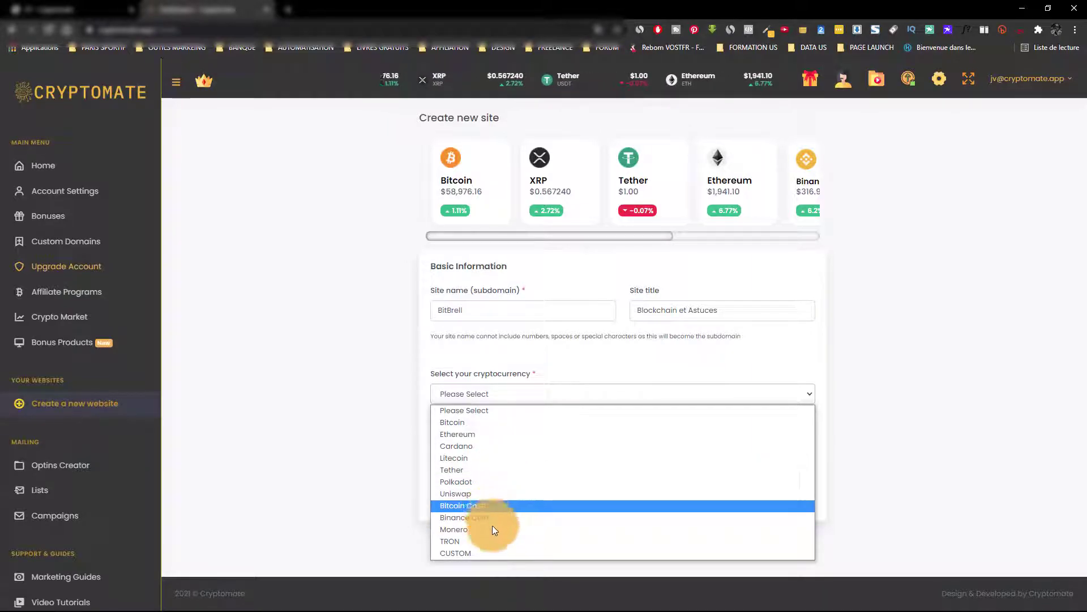
{"action": "left_click", "coordinate": [494, 555]}
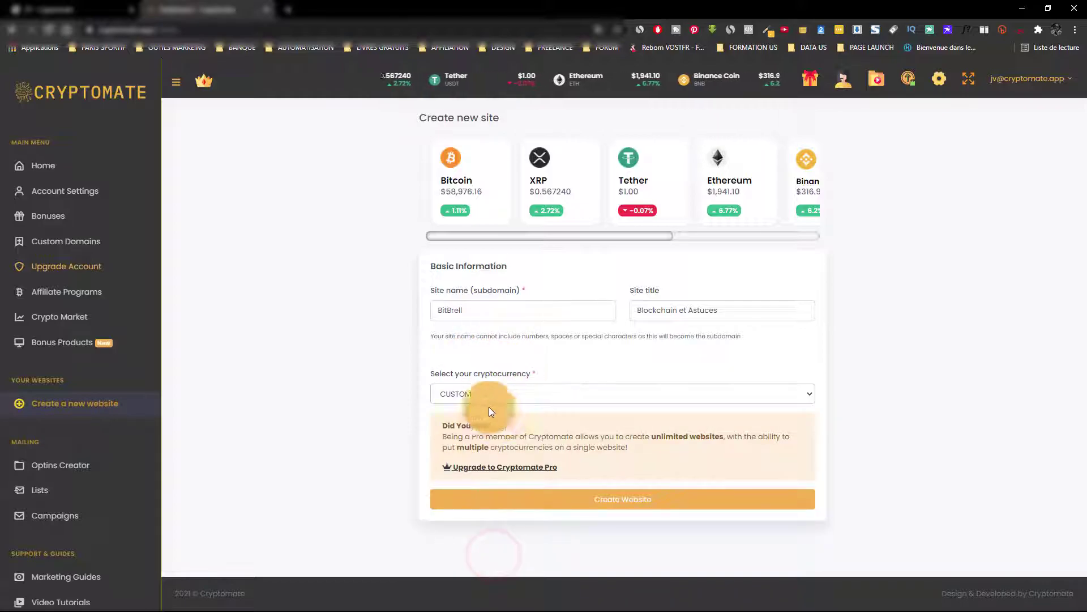
{"action": "left_click", "coordinate": [546, 394]}
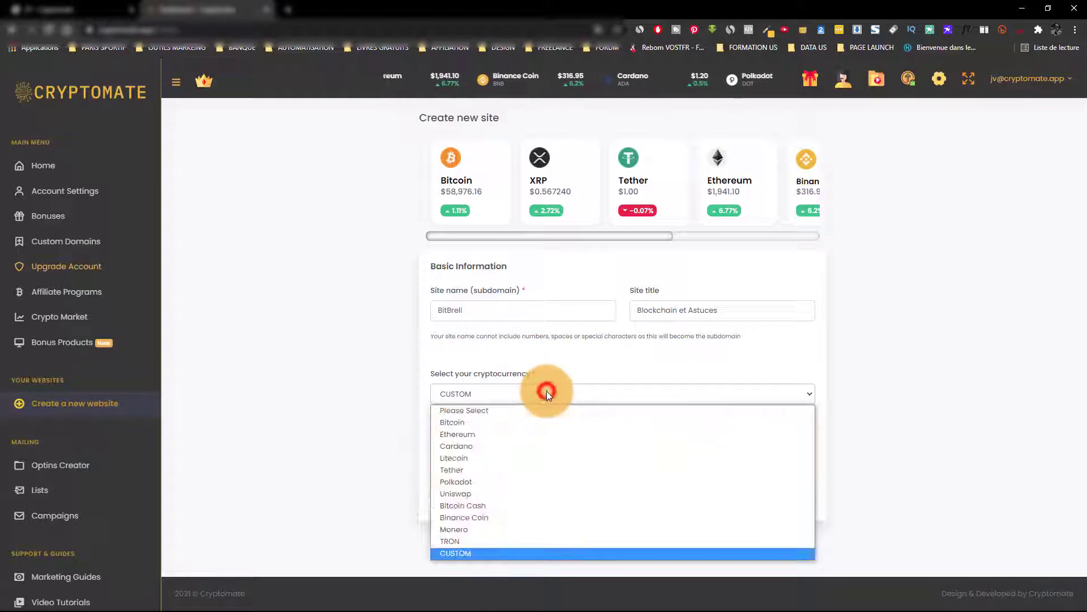
{"action": "left_click", "coordinate": [549, 420]}
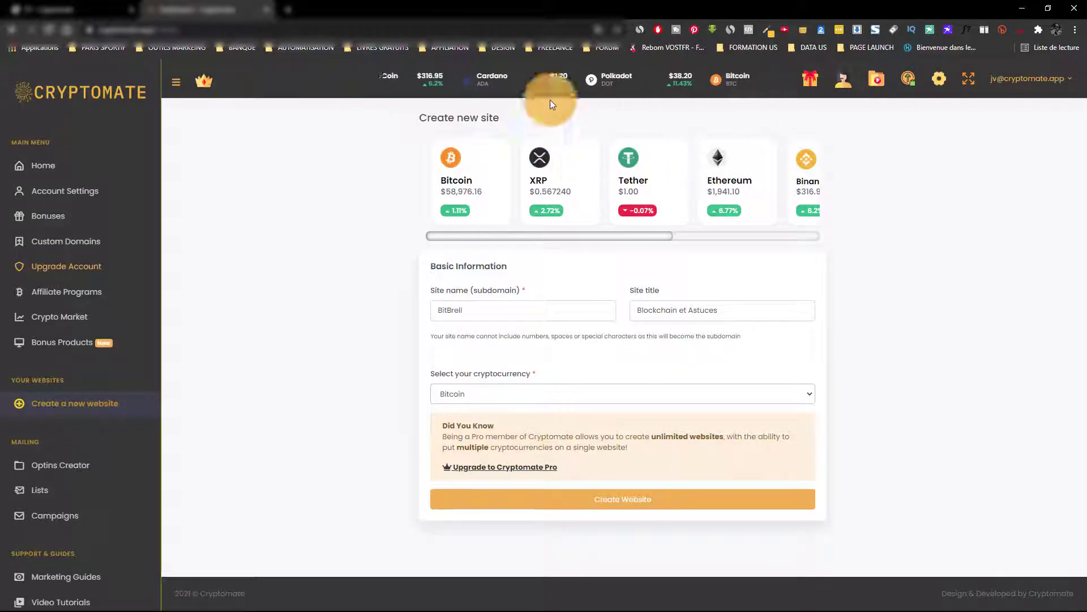
Translate the form back to French and create the website
{"action": "left_click", "coordinate": [599, 30]}
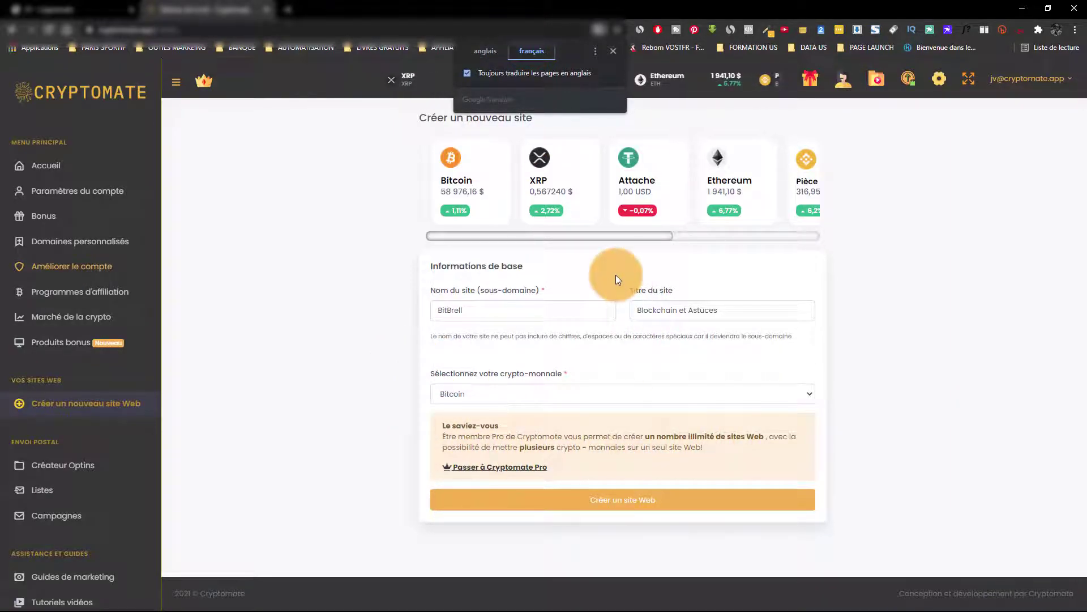
{"action": "left_click", "coordinate": [613, 46]}
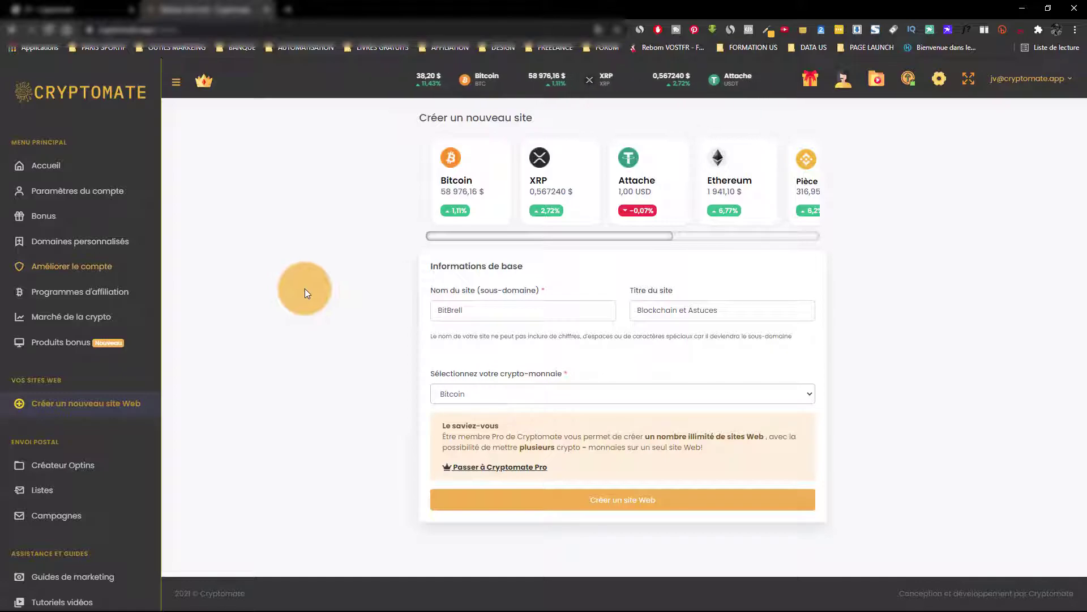
{"action": "left_click", "coordinate": [594, 502]}
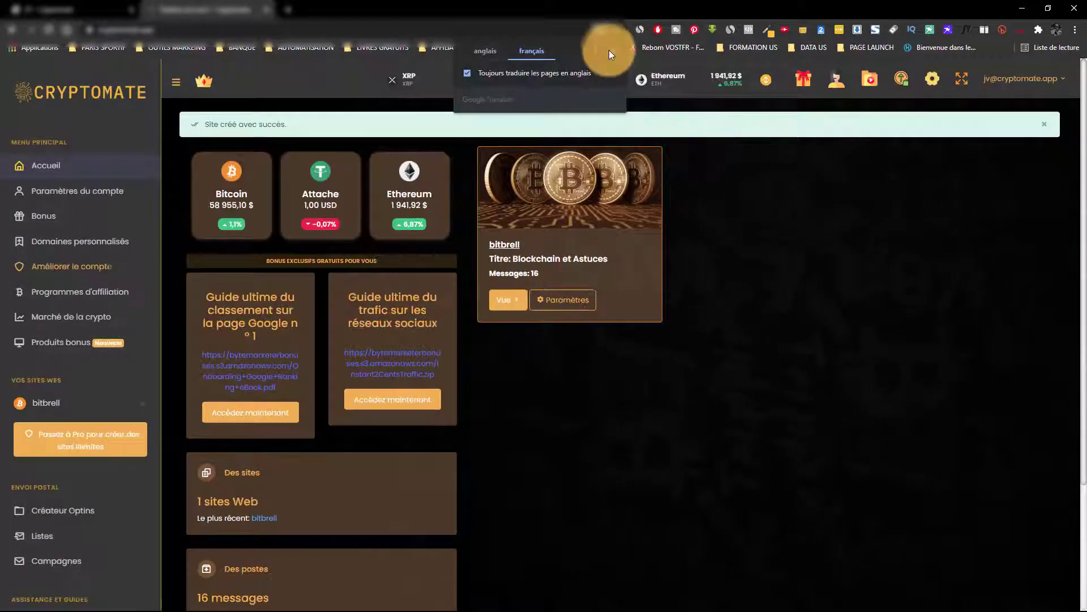
{"action": "left_click", "coordinate": [613, 51]}
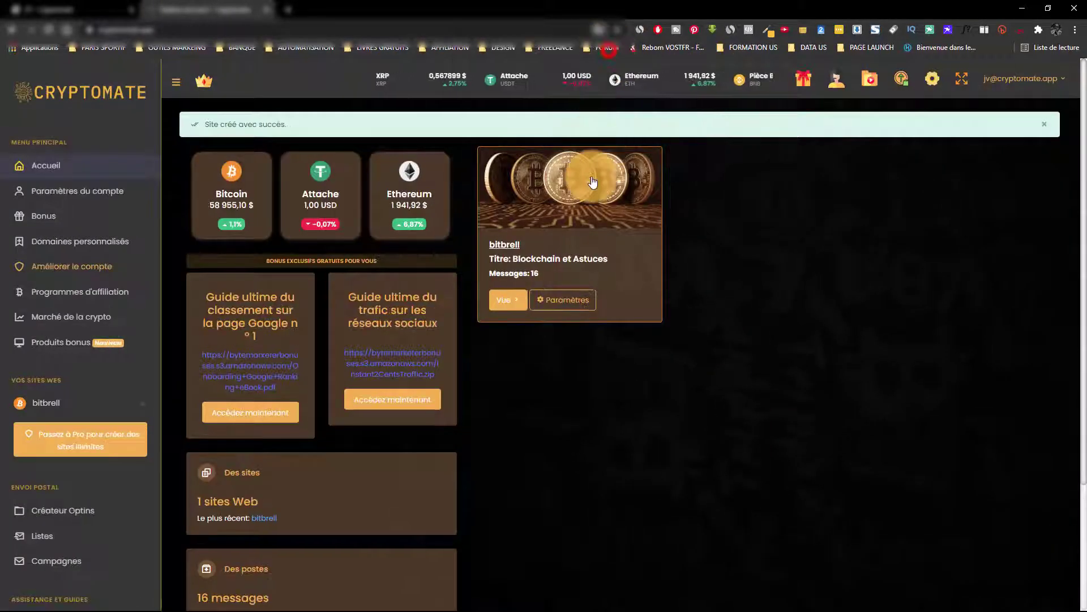
Open the bitbrell site in a new browser tab and show it in its original English
{"action": "right_click", "coordinate": [512, 301]}
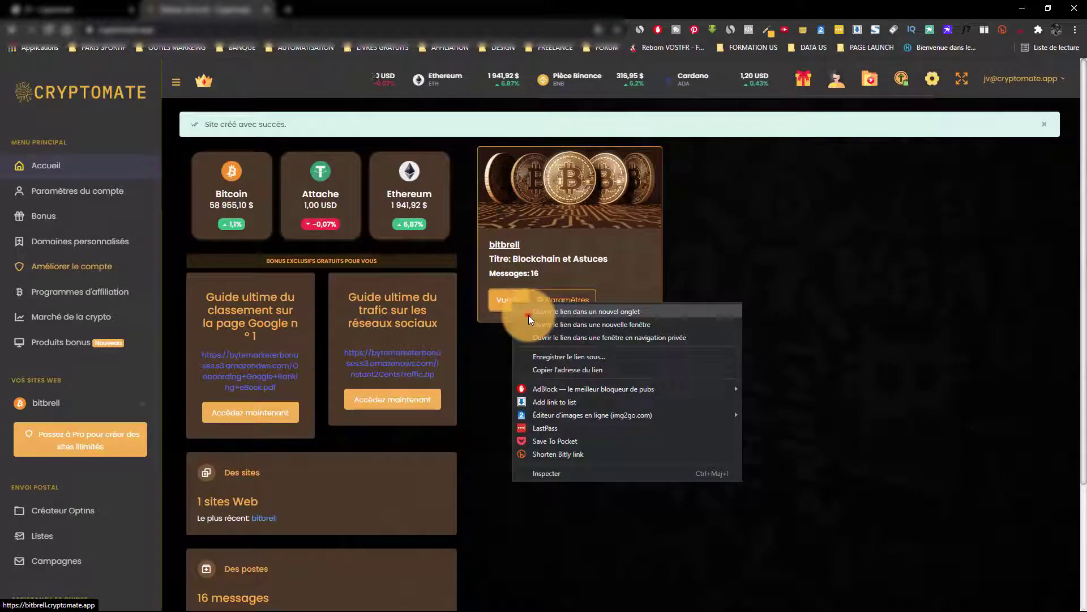
{"action": "left_click", "coordinate": [528, 315]}
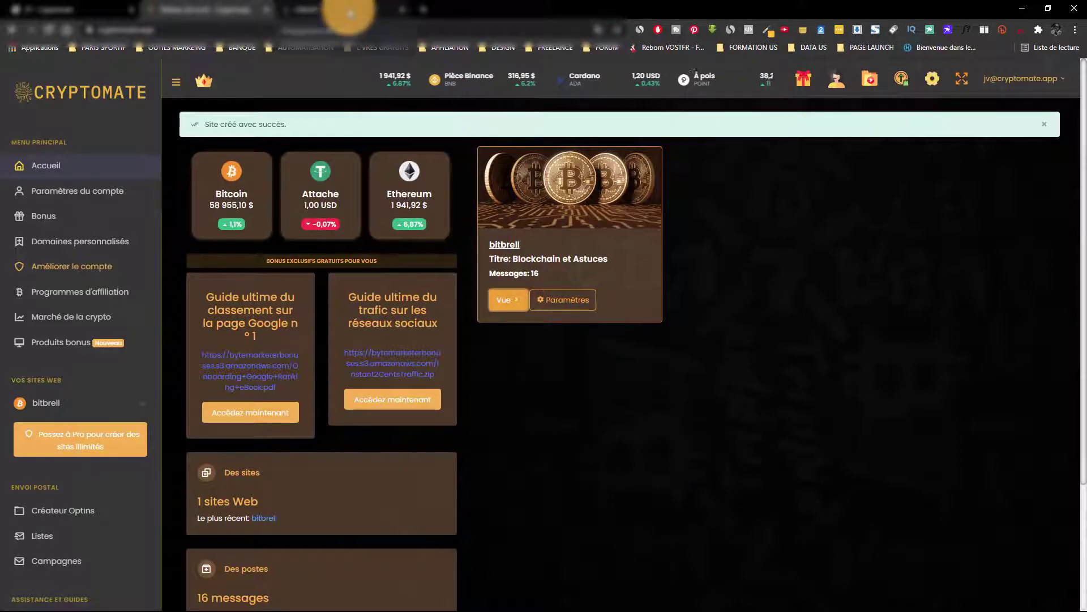
{"action": "left_click", "coordinate": [350, 12]}
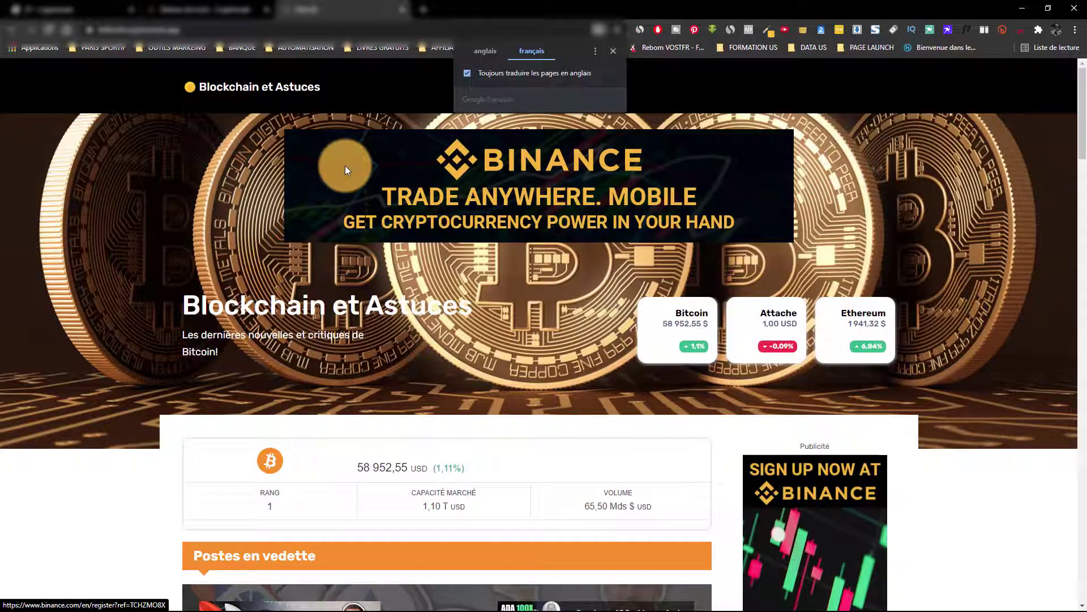
{"action": "left_click", "coordinate": [497, 48]}
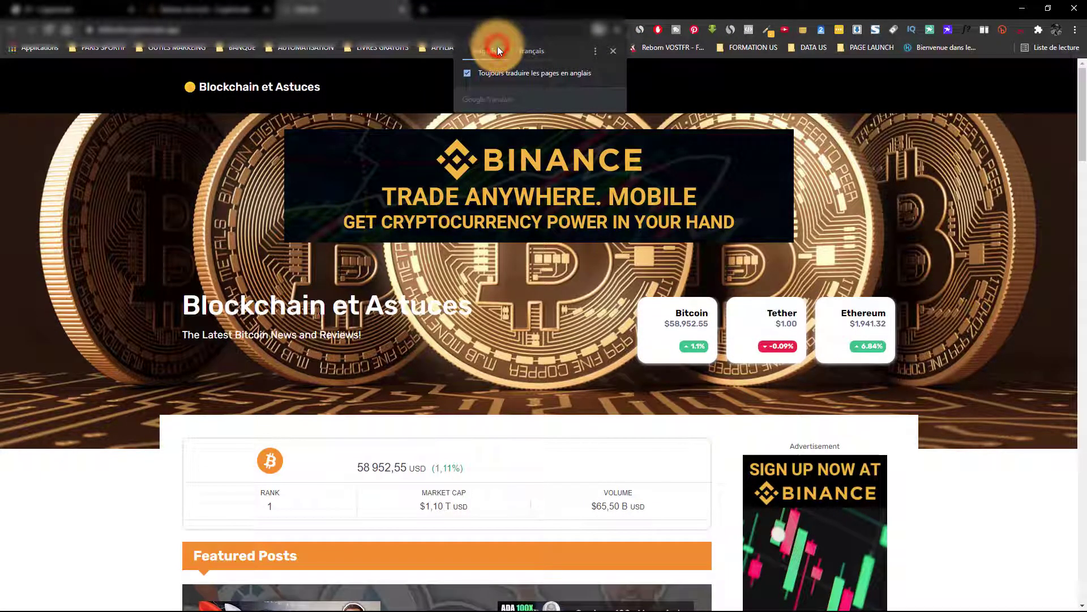
{"action": "left_click", "coordinate": [611, 56]}
Close the pop-up advertisement and look through the featured and latest posts on the site's home page
{"action": "scroll", "coordinate": [172, 362], "scroll_direction": "down", "scroll_amount": 2}
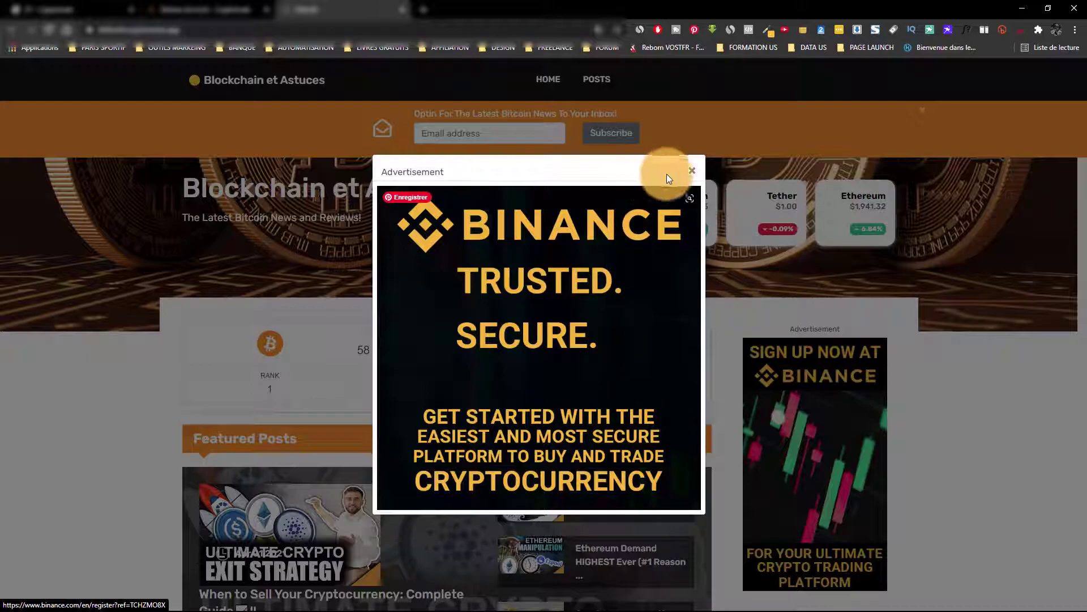
{"action": "left_click", "coordinate": [692, 169]}
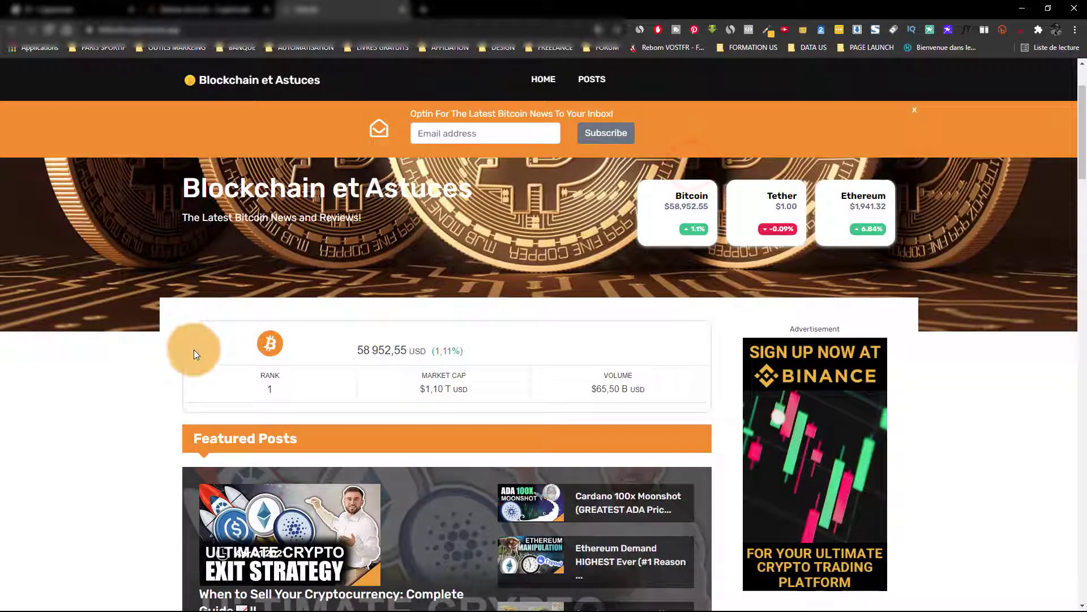
{"action": "scroll", "coordinate": [193, 345], "scroll_direction": "down", "scroll_amount": 3}
{"action": "scroll", "coordinate": [192, 345], "scroll_direction": "down", "scroll_amount": 4}
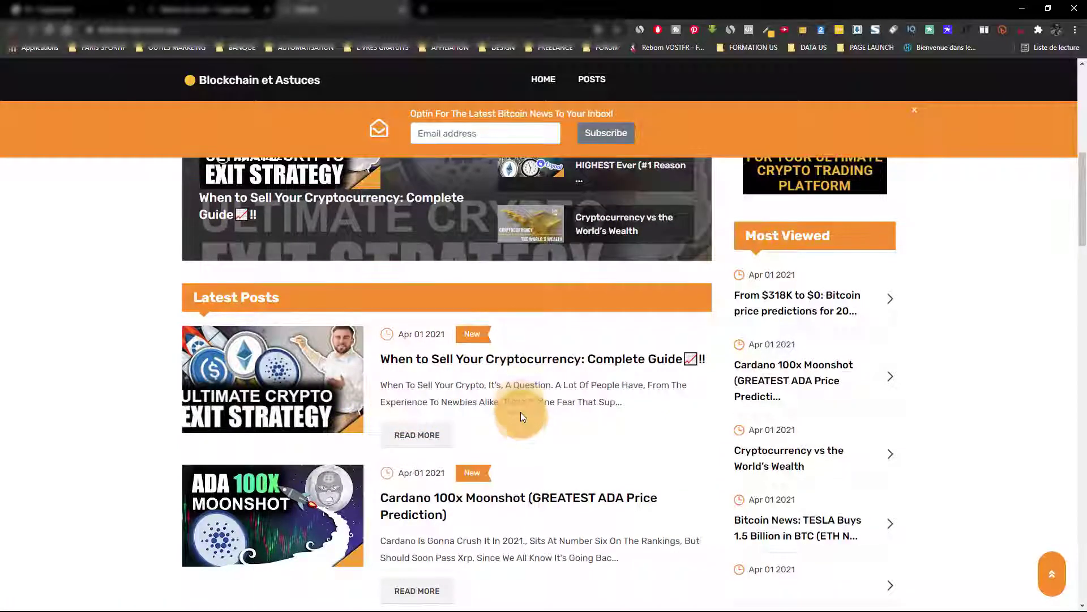
{"action": "scroll", "coordinate": [518, 413], "scroll_direction": "down", "scroll_amount": 4}
{"action": "scroll", "coordinate": [522, 422], "scroll_direction": "down", "scroll_amount": 1}
Open the article "Ethereum Demand HIGHEST Ever", look through its text in French and return to the site's home page
{"action": "left_click", "coordinate": [409, 379]}
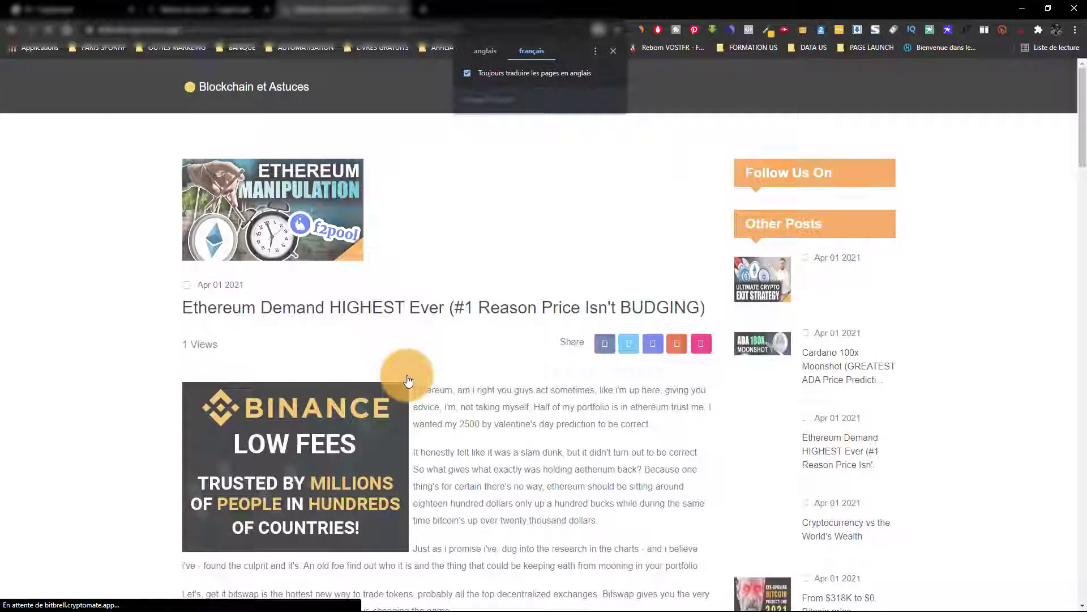
{"action": "left_click", "coordinate": [615, 50]}
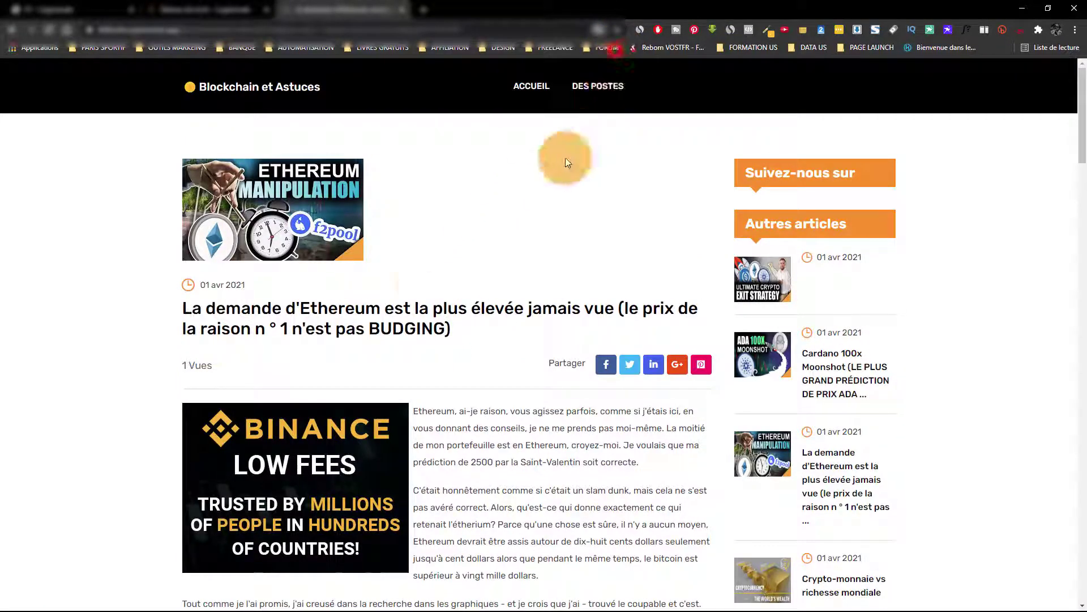
{"action": "scroll", "coordinate": [539, 376], "scroll_direction": "down", "scroll_amount": 2}
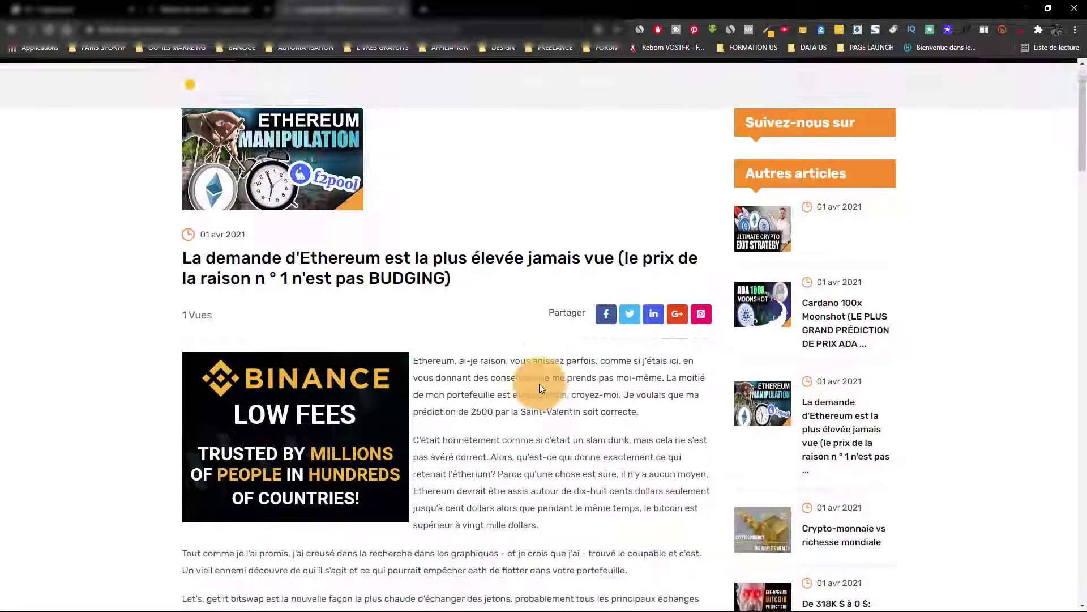
{"action": "scroll", "coordinate": [334, 367], "scroll_direction": "down", "scroll_amount": 18}
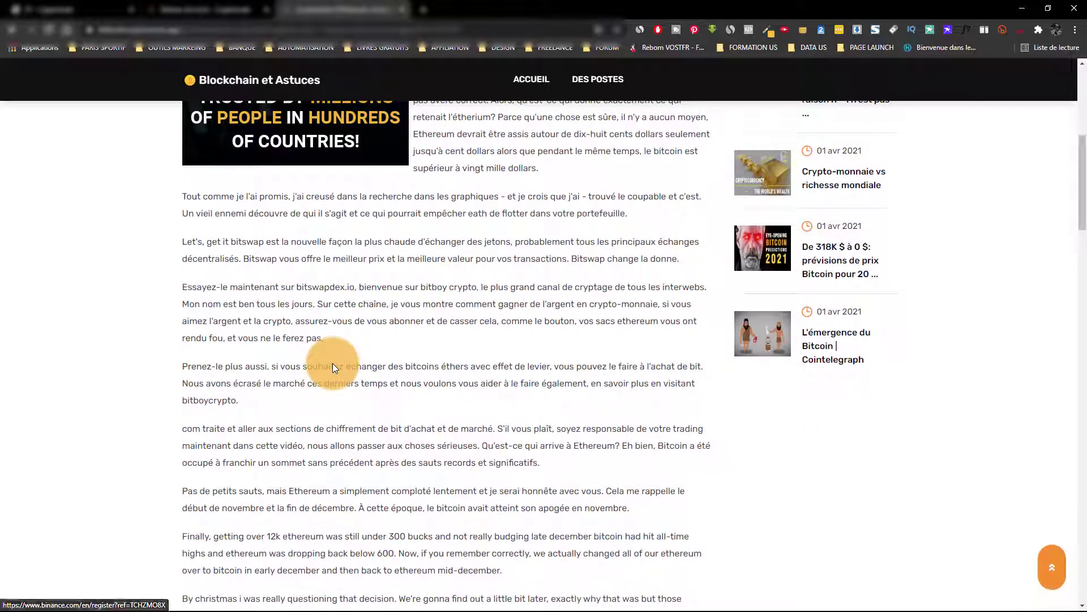
{"action": "scroll", "coordinate": [333, 362], "scroll_direction": "down", "scroll_amount": 10}
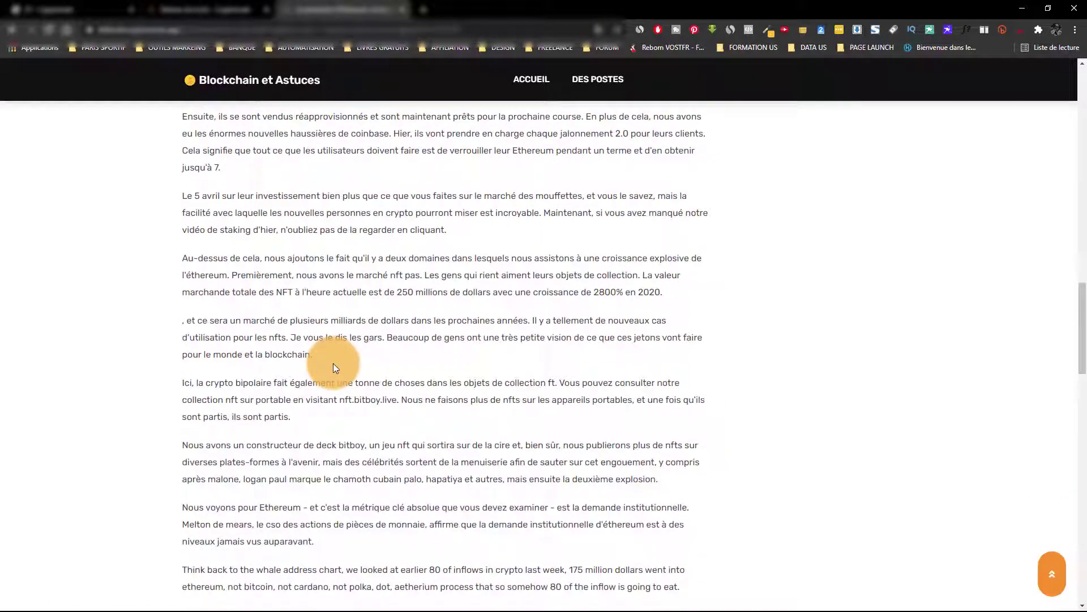
{"action": "scroll", "coordinate": [332, 347], "scroll_direction": "up", "scroll_amount": 19}
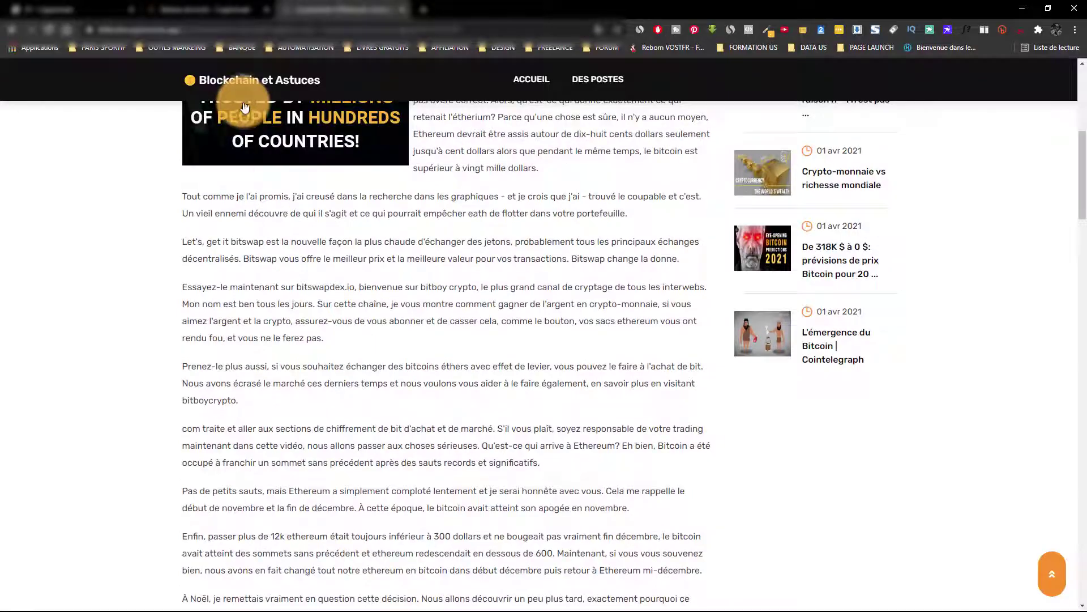
{"action": "left_click", "coordinate": [249, 88]}
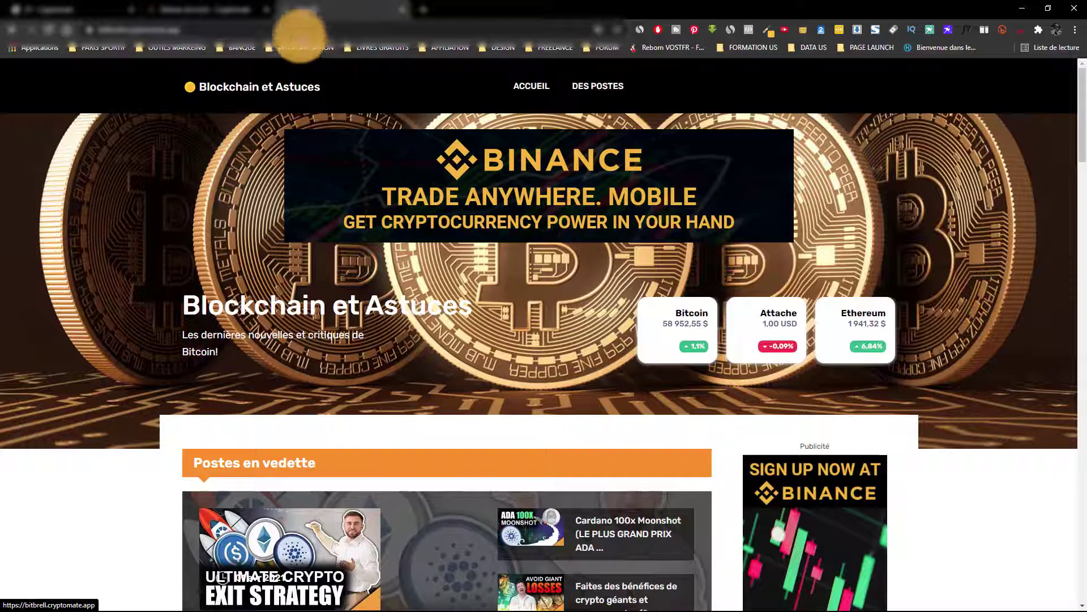
Return to the Cryptomate dashboard and open the settings of the bitbrell site
{"action": "left_click", "coordinate": [234, 8]}
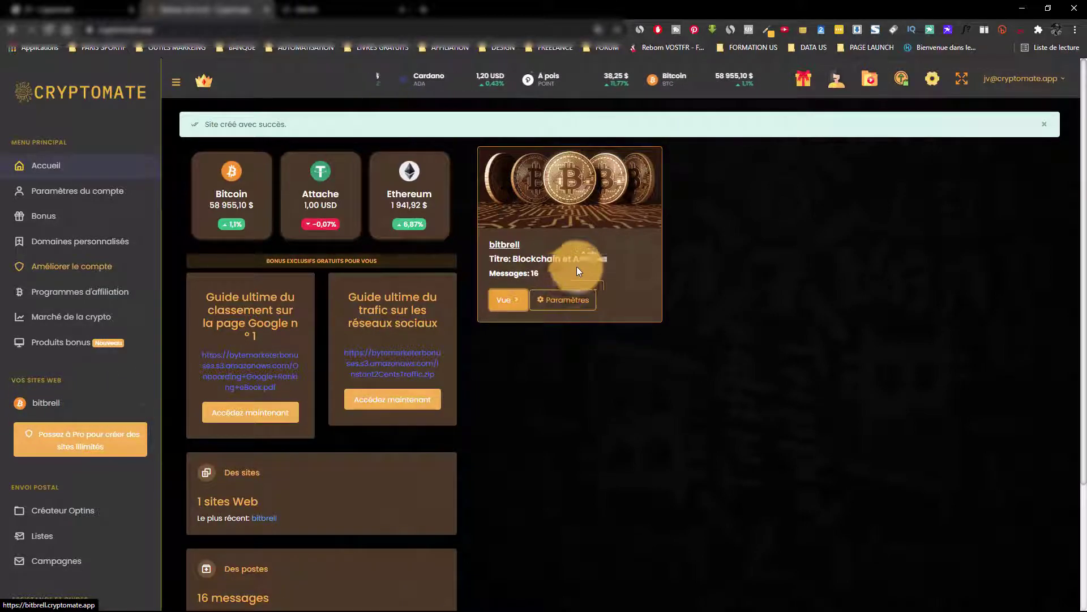
{"action": "left_click", "coordinate": [580, 245]}
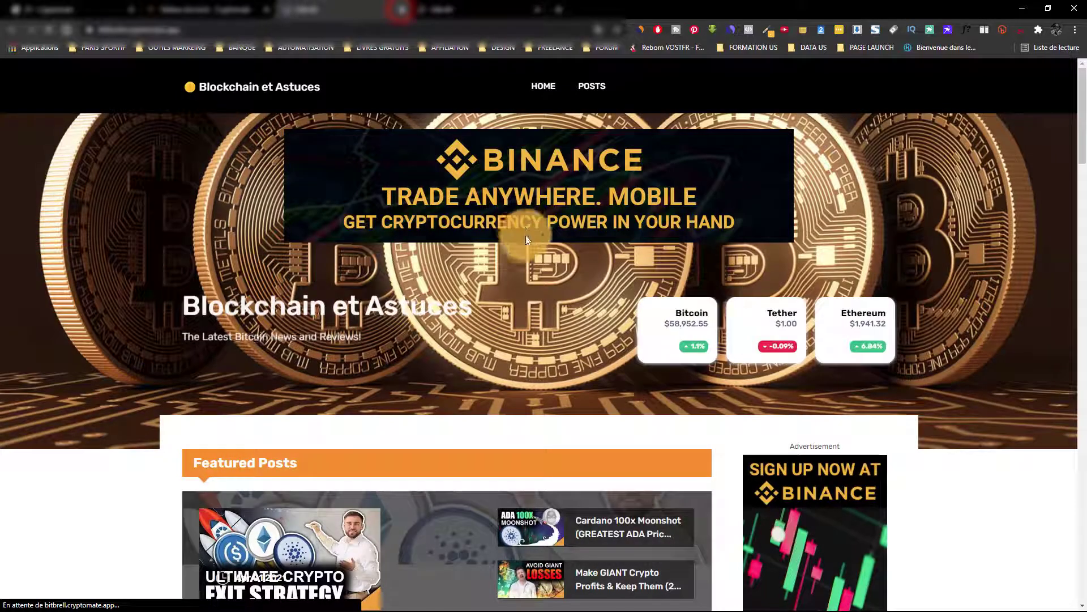
{"action": "left_click", "coordinate": [400, 9]}
{"action": "left_click", "coordinate": [580, 306]}
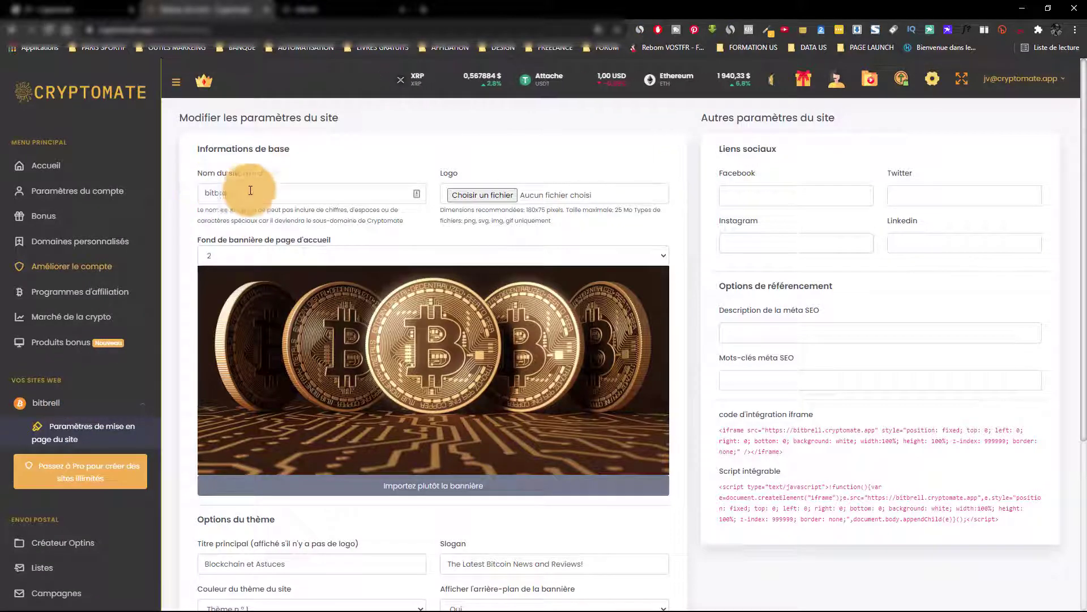
Replace the preset home page banner background with the custom image file 395716-5.jpg
{"action": "scroll", "coordinate": [509, 196], "scroll_direction": "down", "scroll_amount": 2}
{"action": "scroll", "coordinate": [509, 193], "scroll_direction": "down", "scroll_amount": 1}
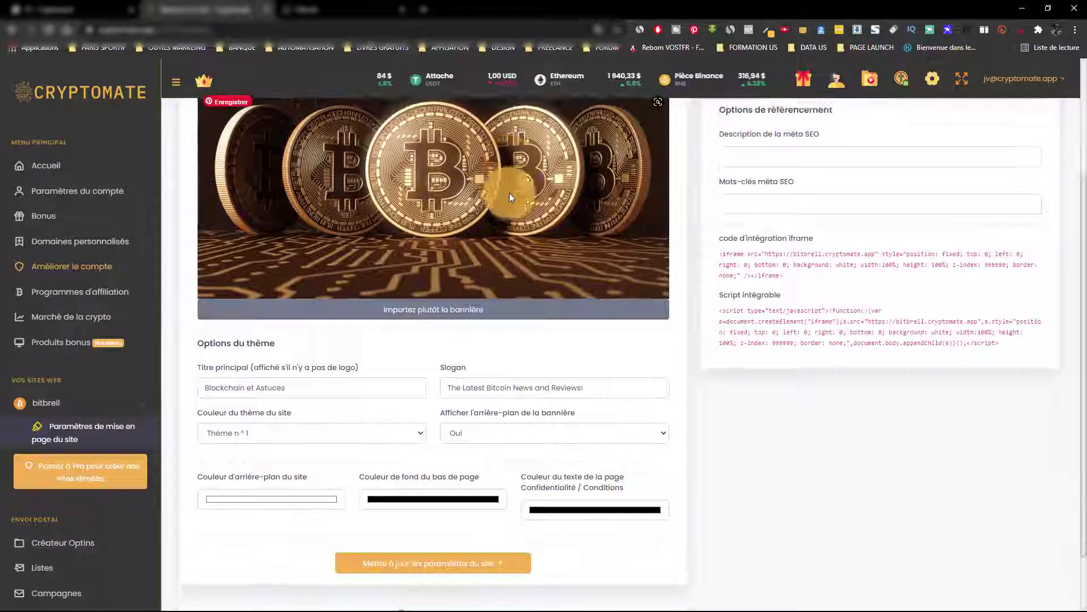
{"action": "scroll", "coordinate": [509, 192], "scroll_direction": "up", "scroll_amount": 3}
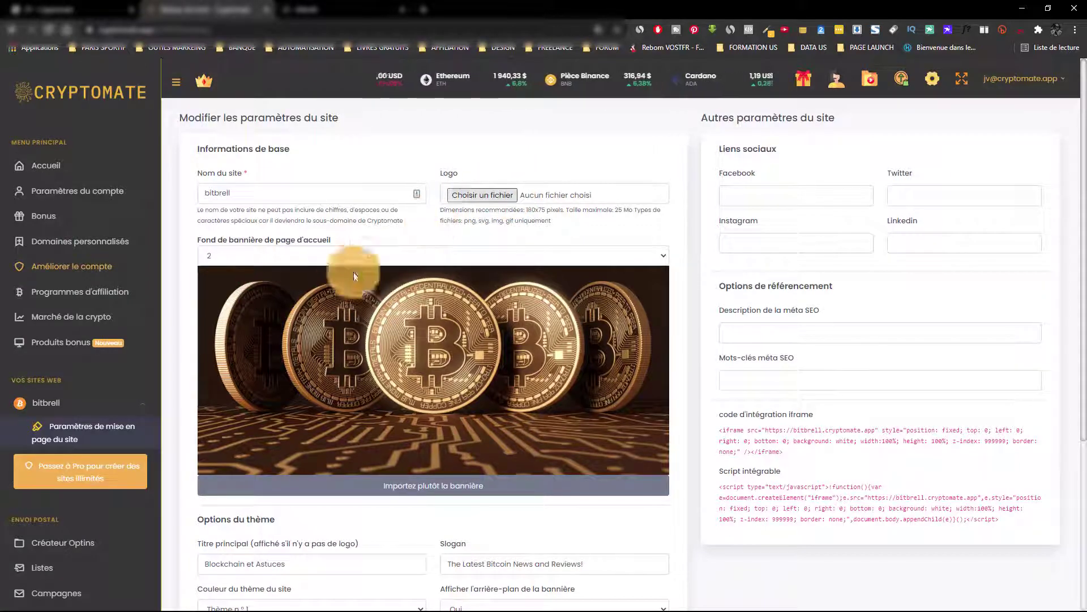
{"action": "scroll", "coordinate": [400, 292], "scroll_direction": "down", "scroll_amount": 2}
{"action": "left_click", "coordinate": [439, 369]}
{"action": "left_click", "coordinate": [258, 213]}
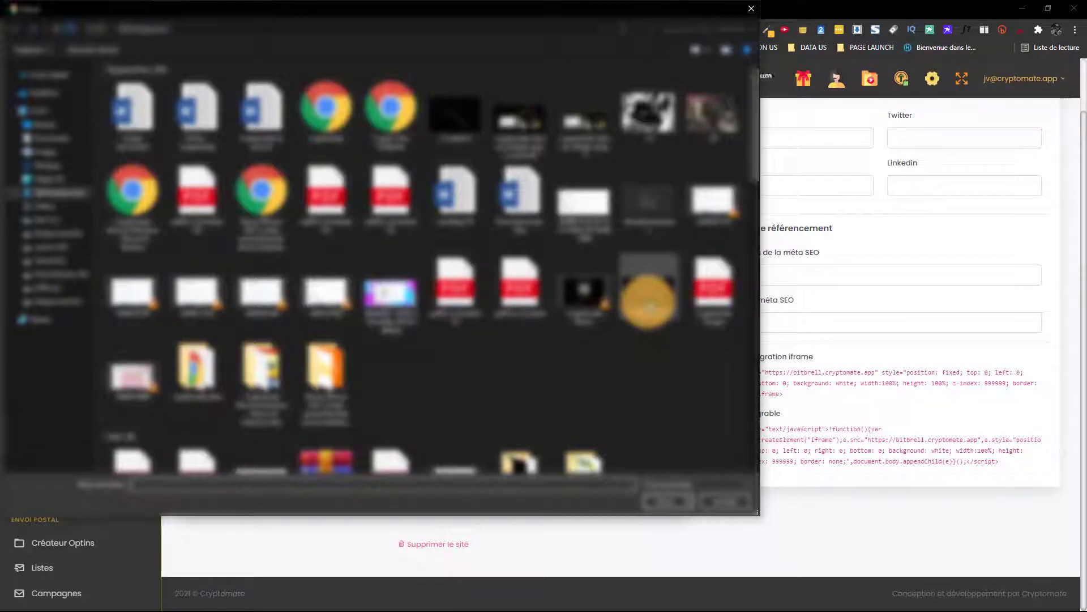
{"action": "left_click", "coordinate": [648, 302]}
{"action": "left_click", "coordinate": [670, 499]}
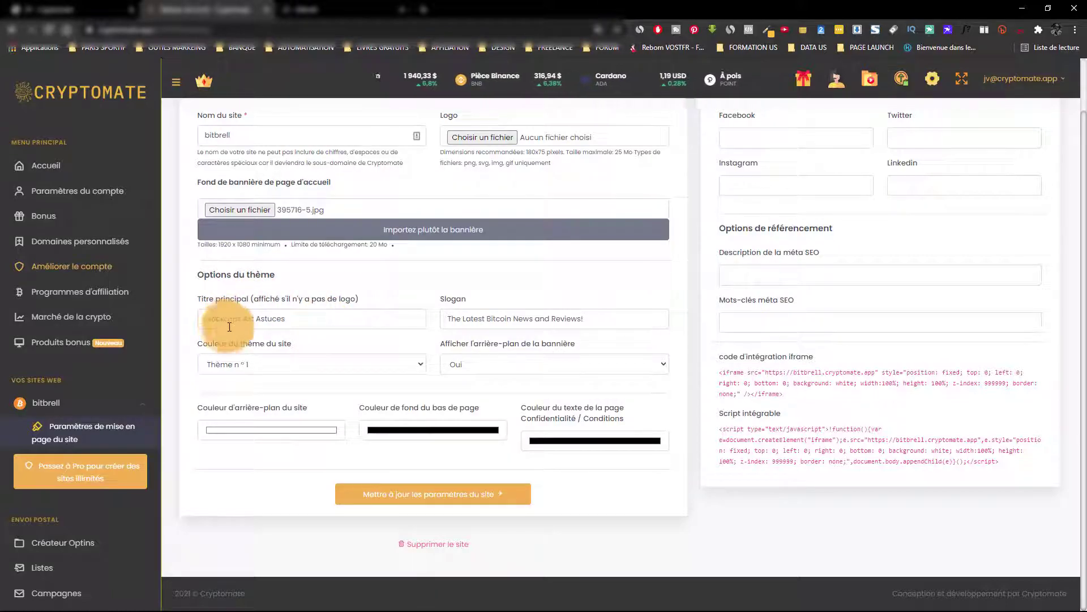
Replace the site's slogan with "Le BitCoin c'est la vie" in the theme options
{"action": "left_click", "coordinate": [583, 318]}
{"action": "left_click_drag", "start_coordinate": [571, 318], "coordinate": [420, 306]}
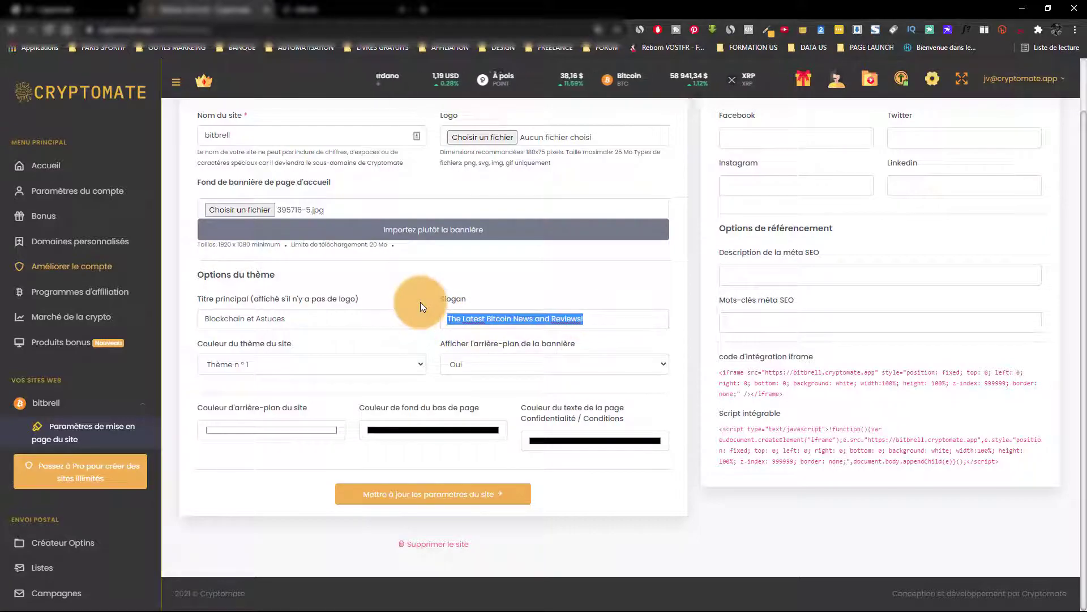
{"action": "type", "text": "L"}
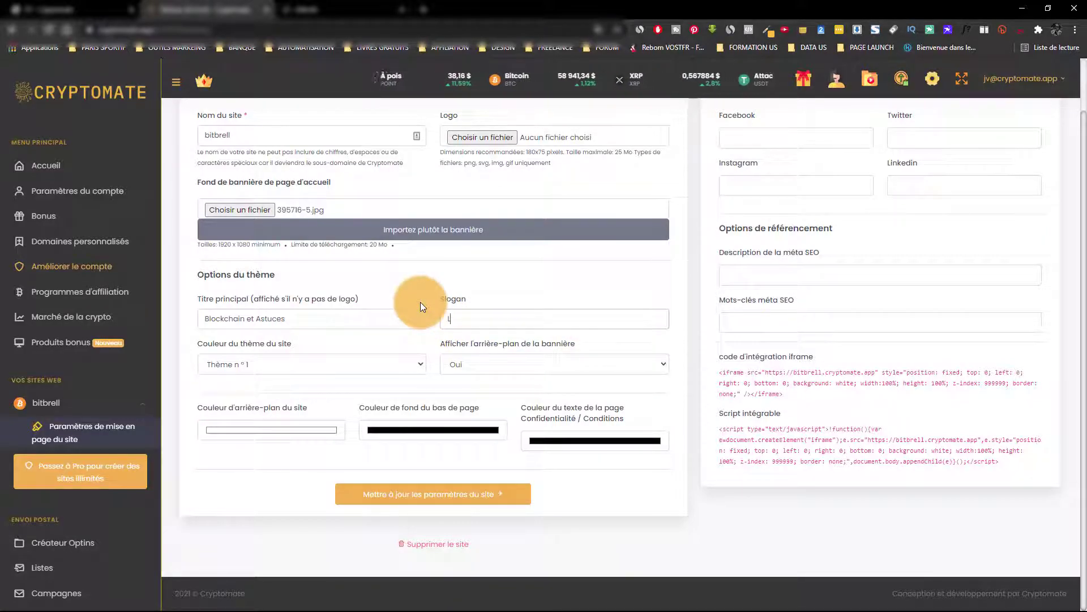
{"action": "type", "text": "e BitCoin "}
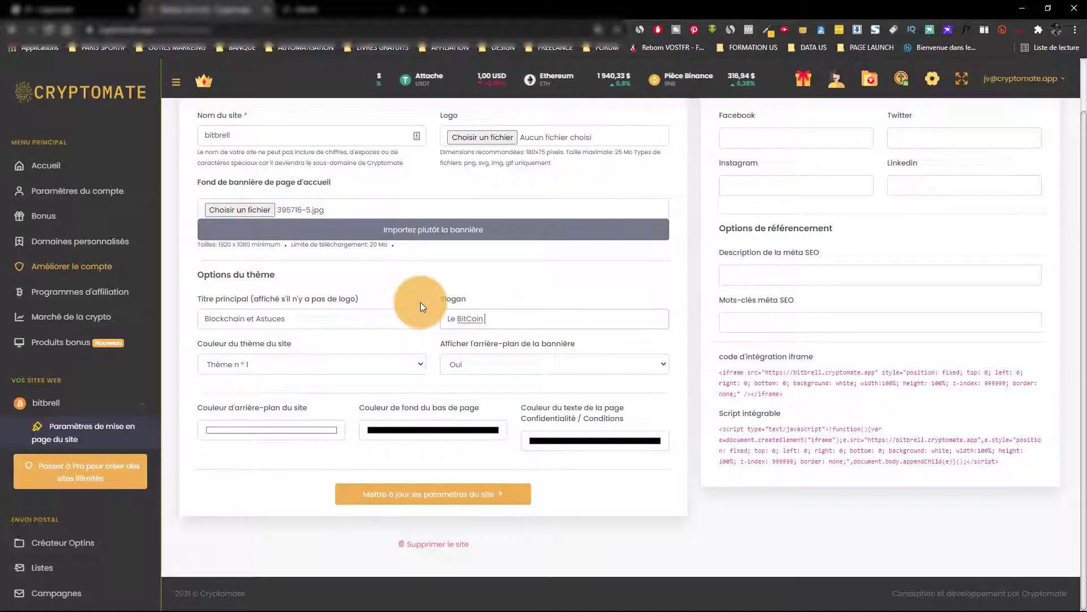
{"action": "type", "text": "c"}
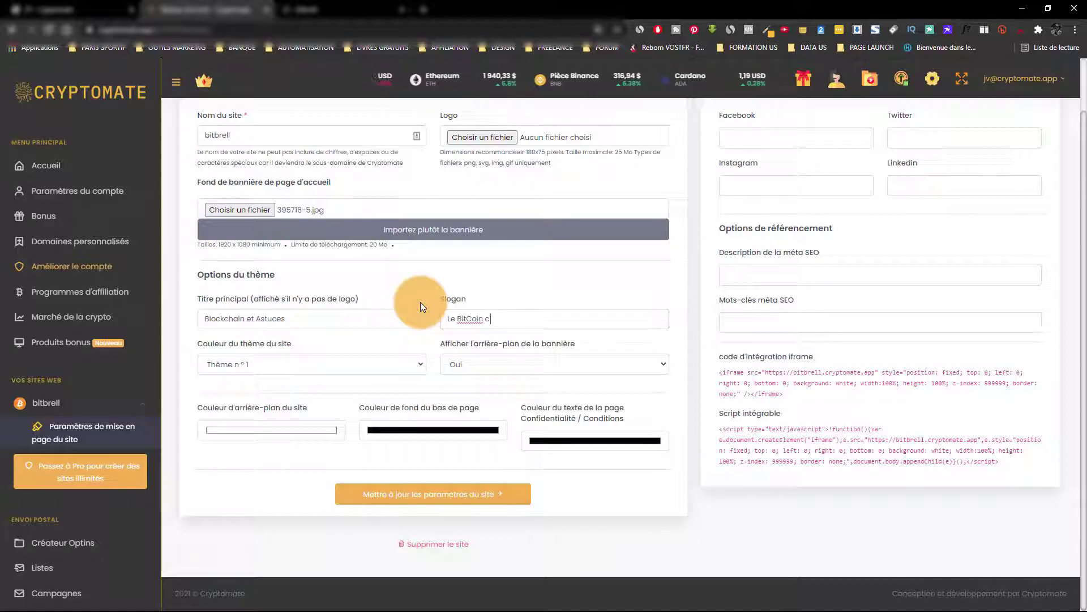
{"action": "type", "text": "'est la vie"}
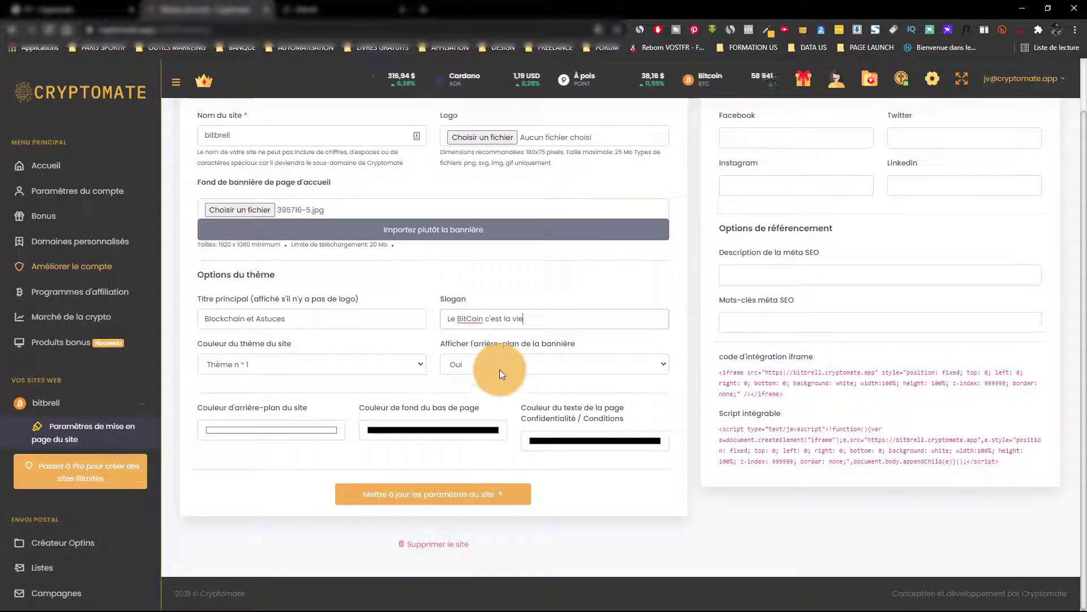
Set the site's colour theme to Thème n° 3 and update the site settings, keeping the page in French
{"action": "left_click", "coordinate": [313, 363]}
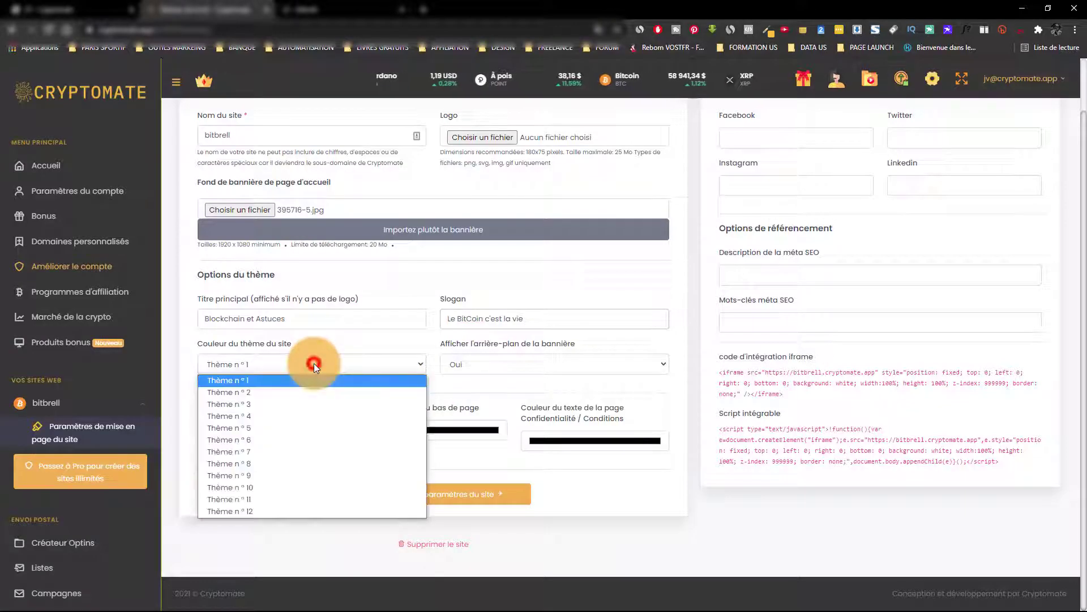
{"action": "left_click", "coordinate": [301, 404]}
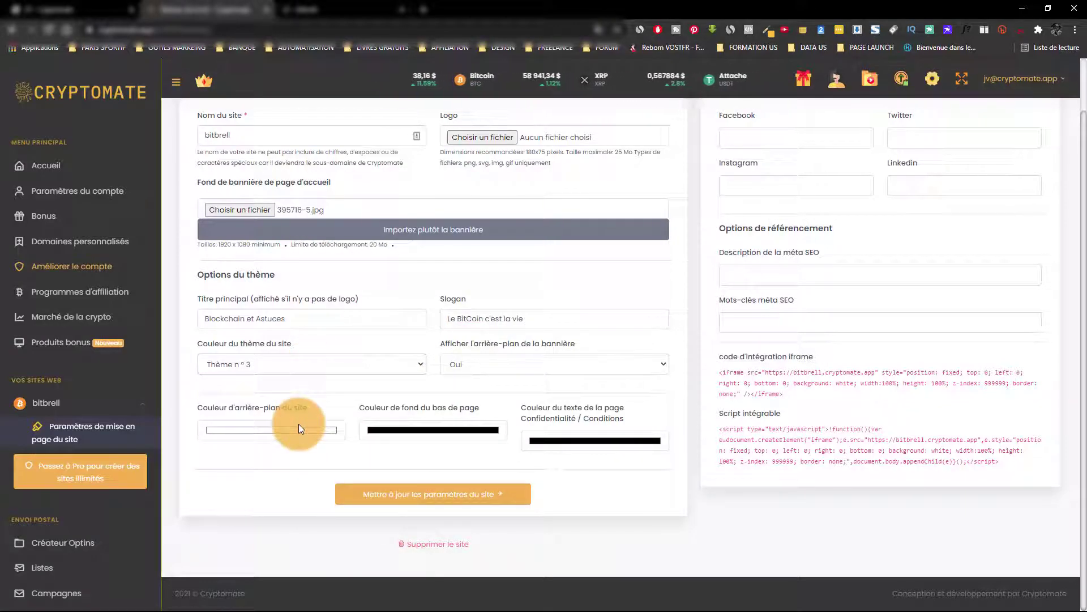
{"action": "left_click", "coordinate": [429, 494]}
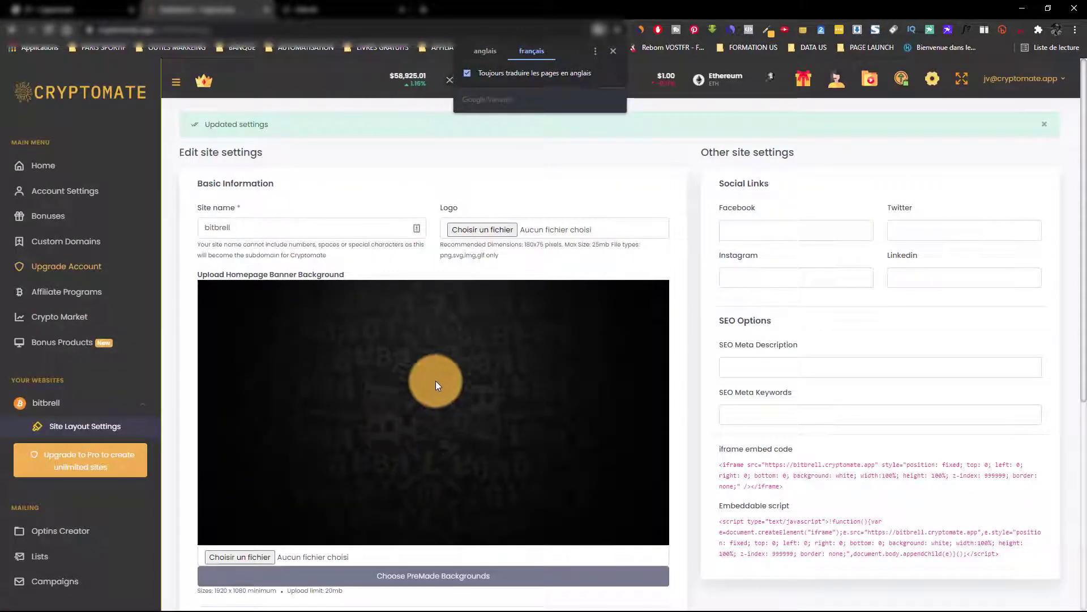
{"action": "left_click", "coordinate": [613, 52]}
Reload the open bitbrell site, check its banner, slogan and theme colour in French, and close the pop-up advertisement
{"action": "left_click", "coordinate": [317, 9]}
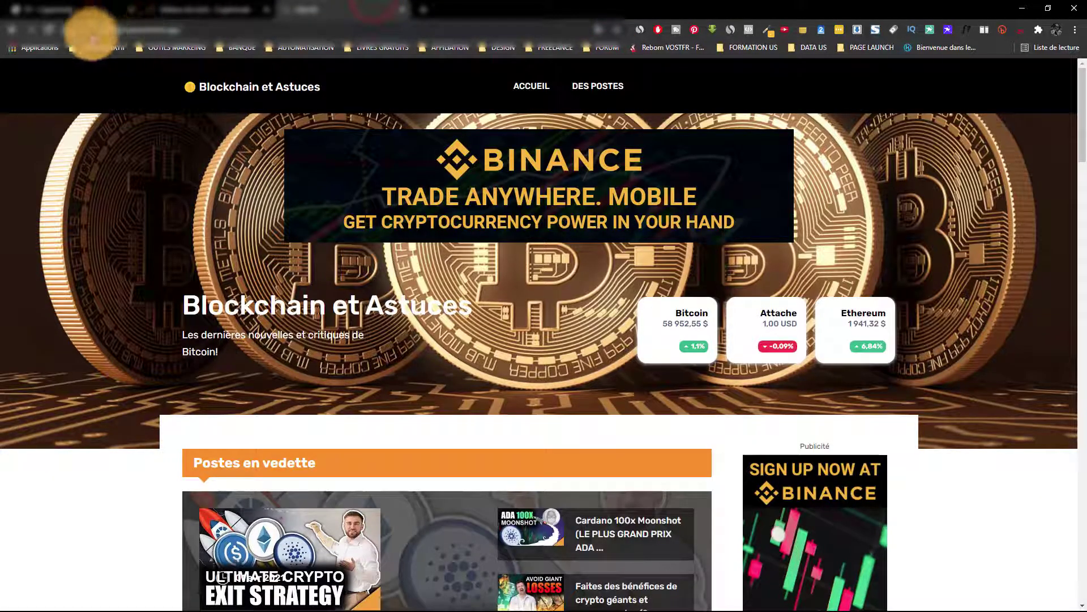
{"action": "left_click", "coordinate": [50, 29]}
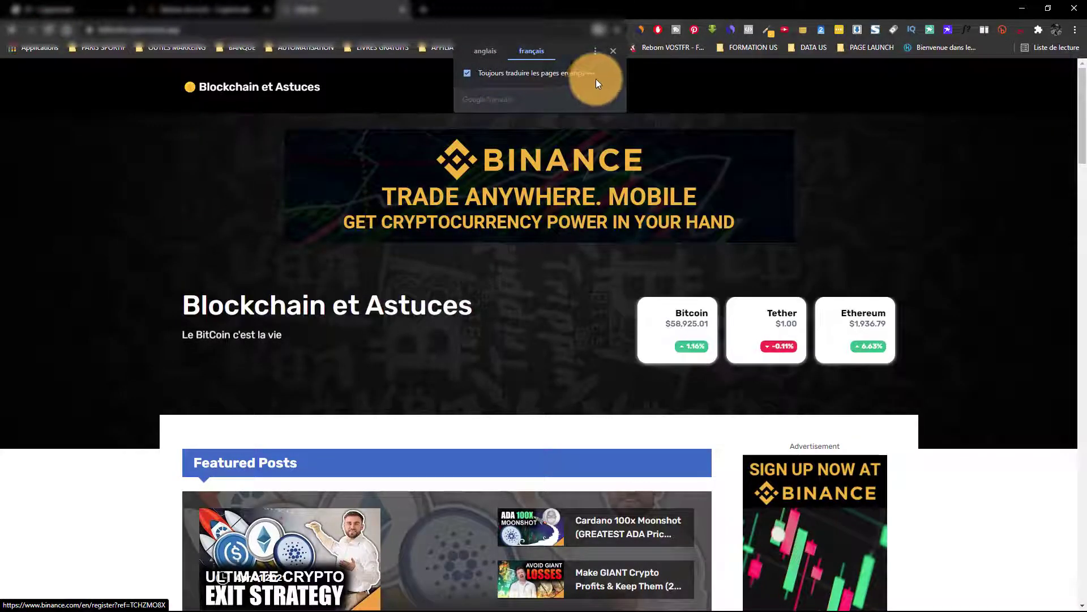
{"action": "left_click", "coordinate": [614, 51]}
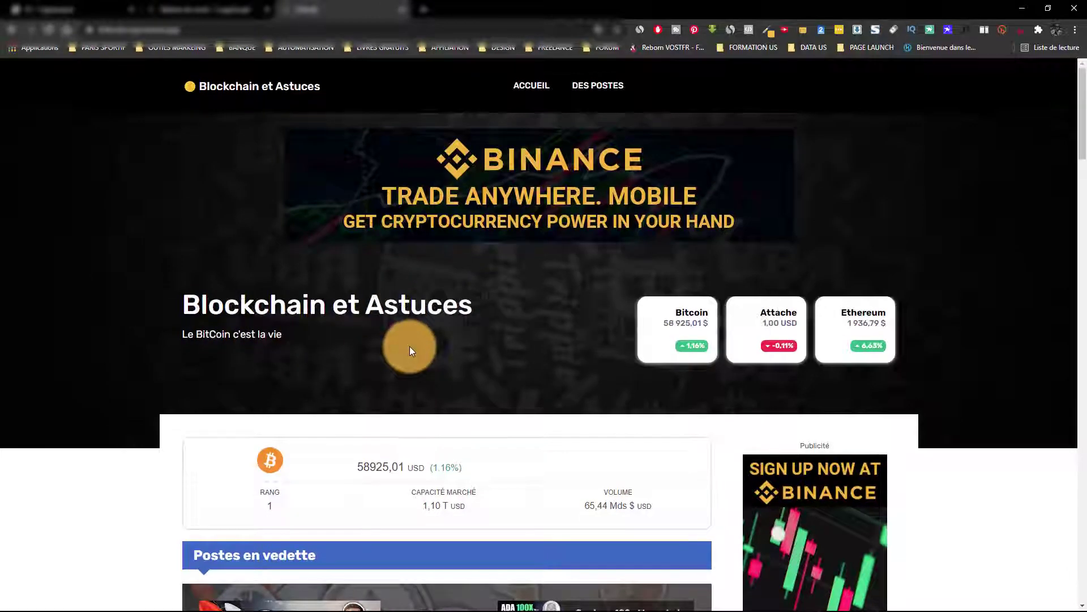
{"action": "scroll", "coordinate": [409, 346], "scroll_direction": "down", "scroll_amount": 2}
{"action": "left_click", "coordinate": [704, 176]}
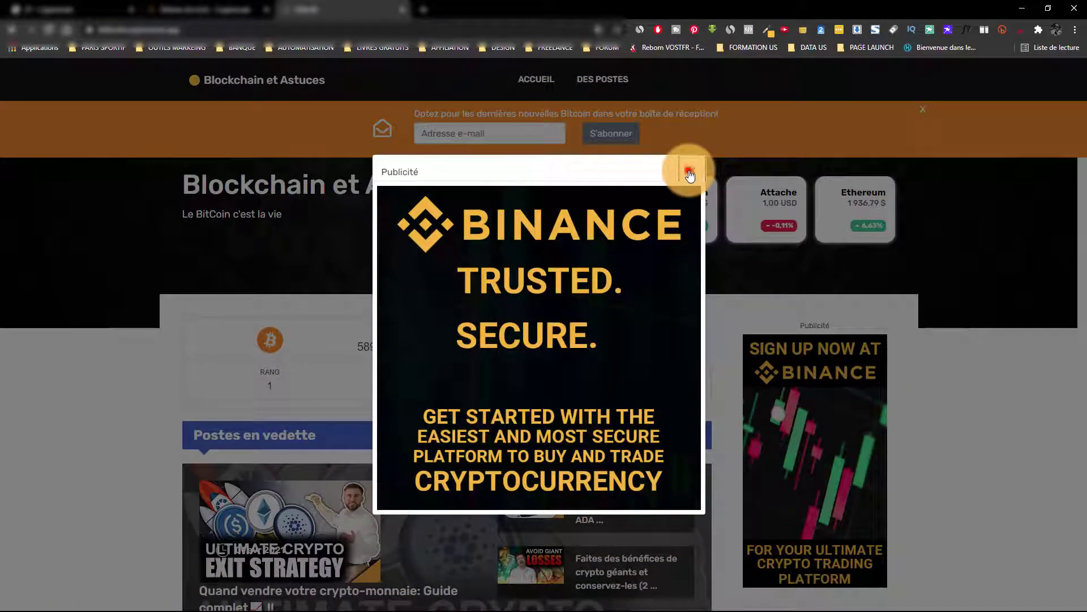
Return to the Cryptomate site settings and examine the social link fields and the SEO meta description and keyword fields
{"action": "left_click", "coordinate": [227, 9]}
{"action": "left_click", "coordinate": [758, 228]}
{"action": "left_click", "coordinate": [913, 240]}
{"action": "left_click", "coordinate": [918, 282]}
{"action": "left_click", "coordinate": [825, 279]}
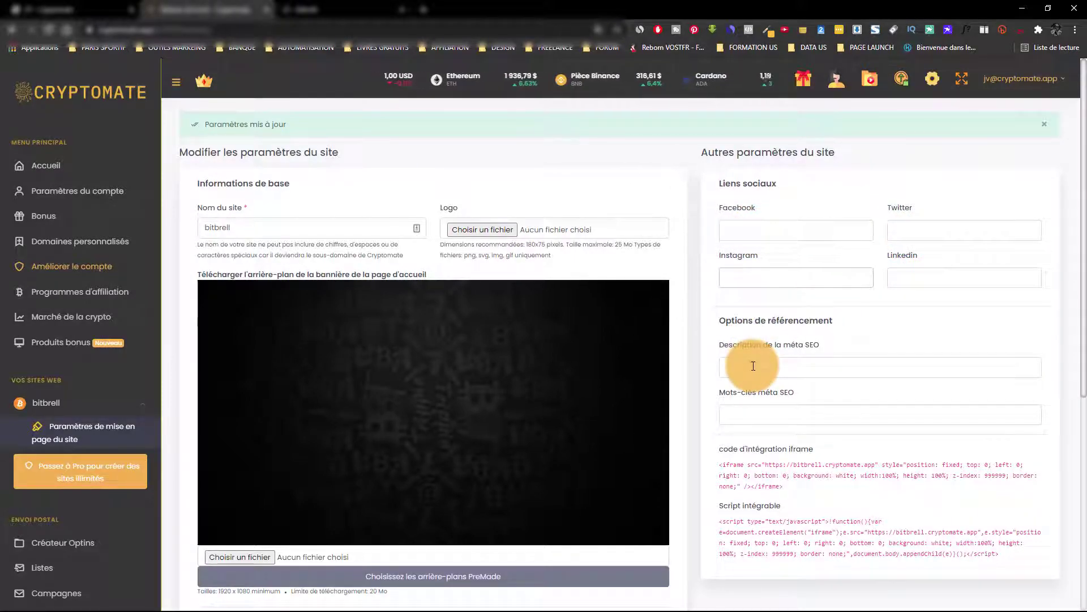
{"action": "left_click", "coordinate": [751, 366]}
{"action": "left_click", "coordinate": [751, 409]}
{"action": "scroll", "coordinate": [754, 422], "scroll_direction": "down", "scroll_amount": 2}
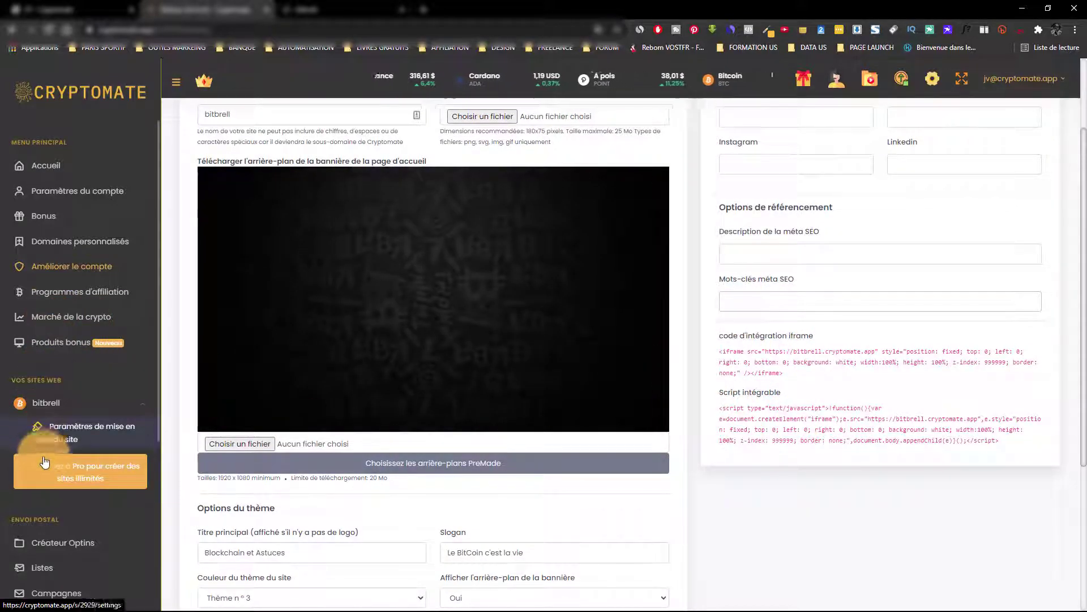
Expand the bitbrell site's options and open its blog content sourcing page
{"action": "left_click", "coordinate": [146, 404]}
{"action": "scroll", "coordinate": [145, 425], "scroll_direction": "down", "scroll_amount": 1}
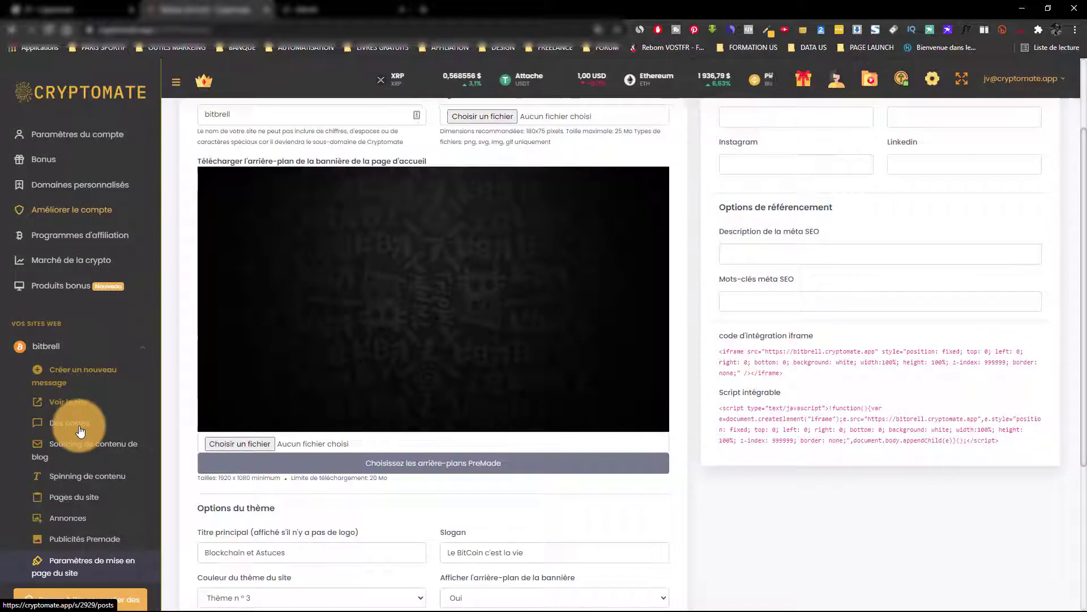
{"action": "scroll", "coordinate": [80, 430], "scroll_direction": "down", "scroll_amount": 1}
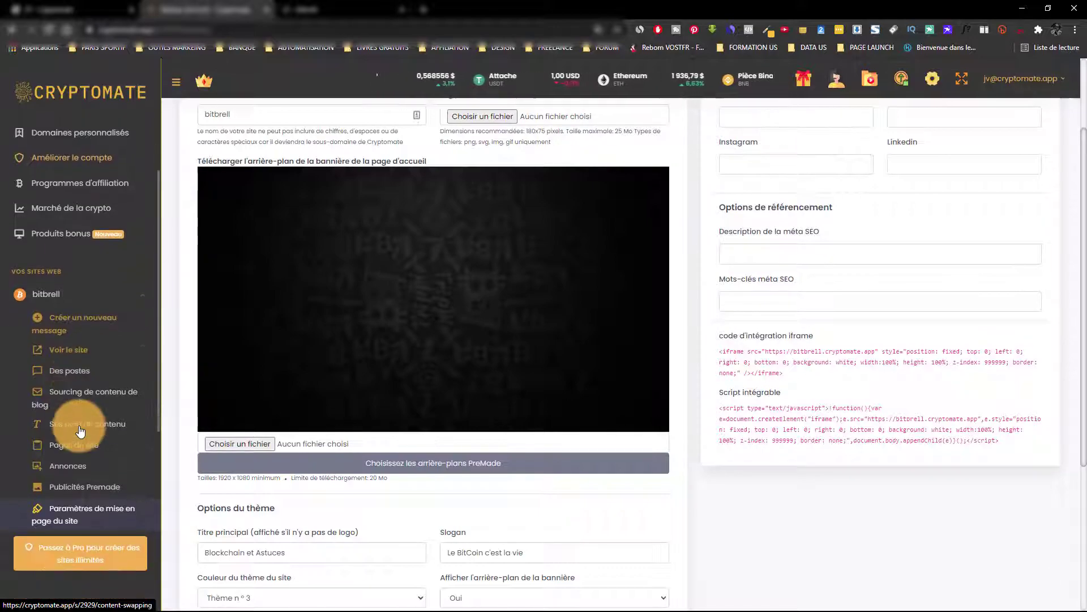
{"action": "left_click", "coordinate": [59, 398]}
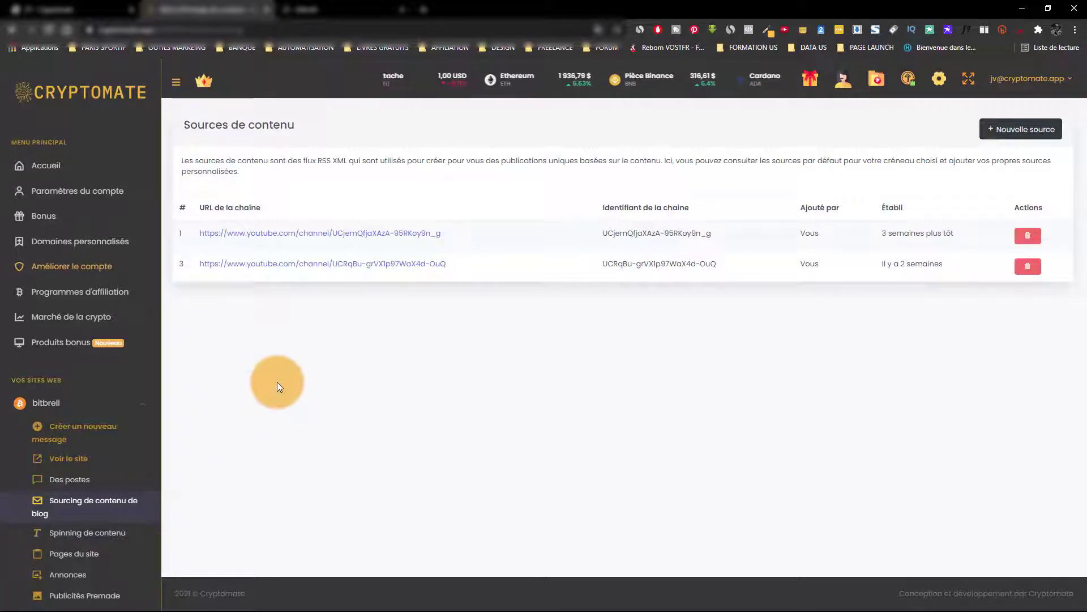
Delete both existing YouTube channels from the content sources and dismiss the translation prompt
{"action": "left_click", "coordinate": [1027, 237]}
{"action": "left_click", "coordinate": [1027, 266]}
{"action": "left_click", "coordinate": [612, 49]}
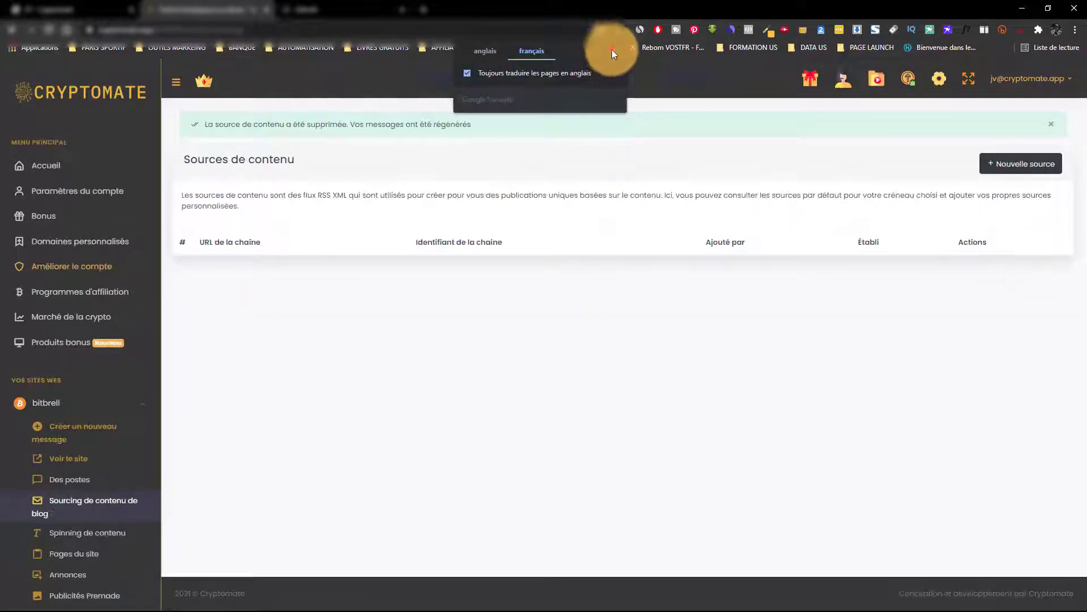
Start a new content source for the site and open YouTube in a new browser tab
{"action": "left_click", "coordinate": [1011, 167]}
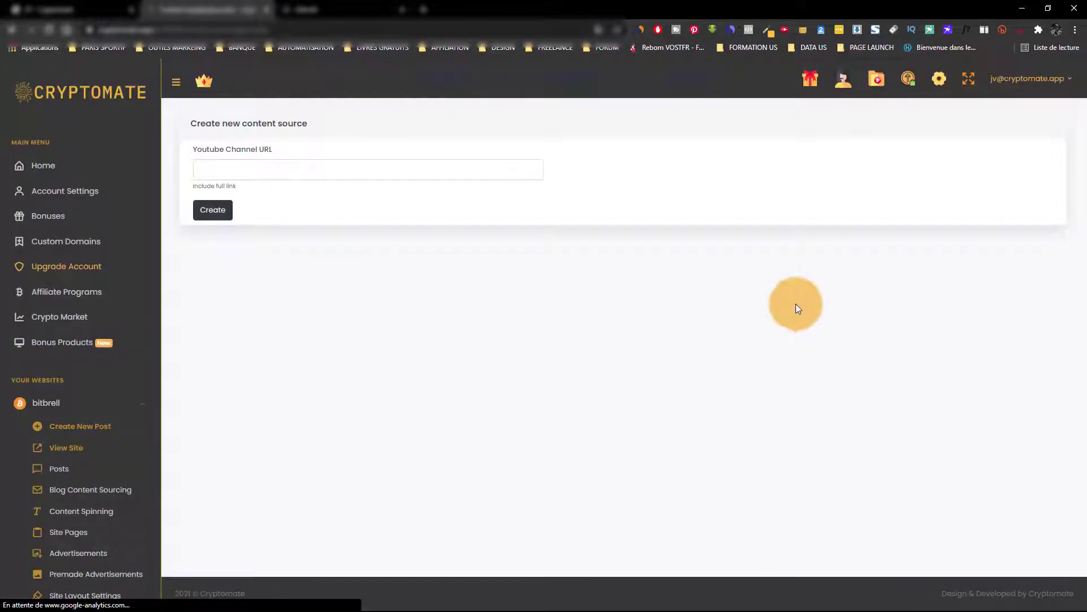
{"action": "left_click", "coordinate": [425, 10]}
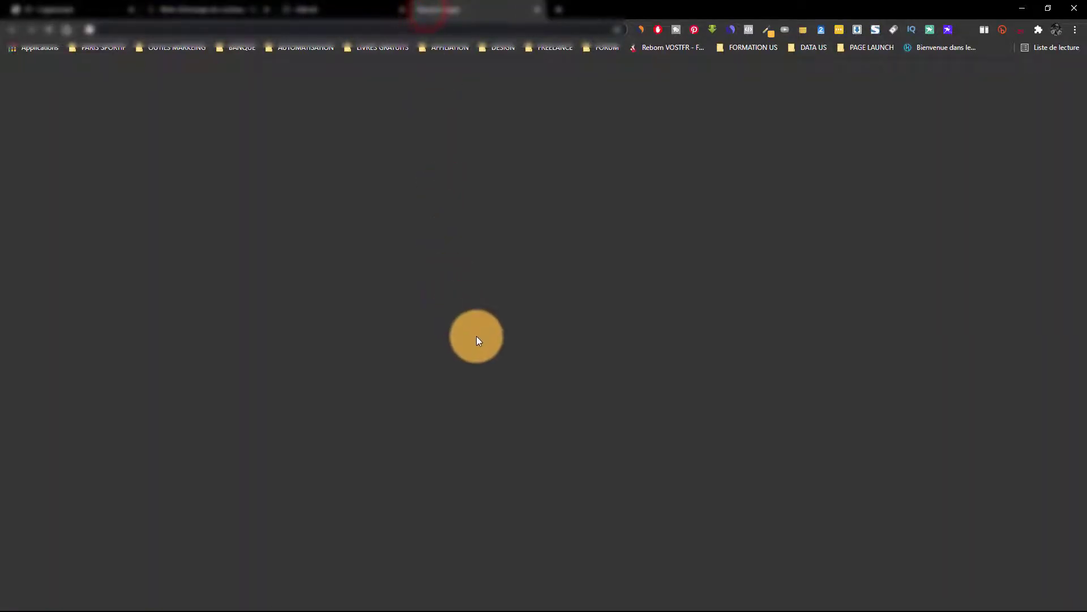
{"action": "left_click", "coordinate": [476, 336]}
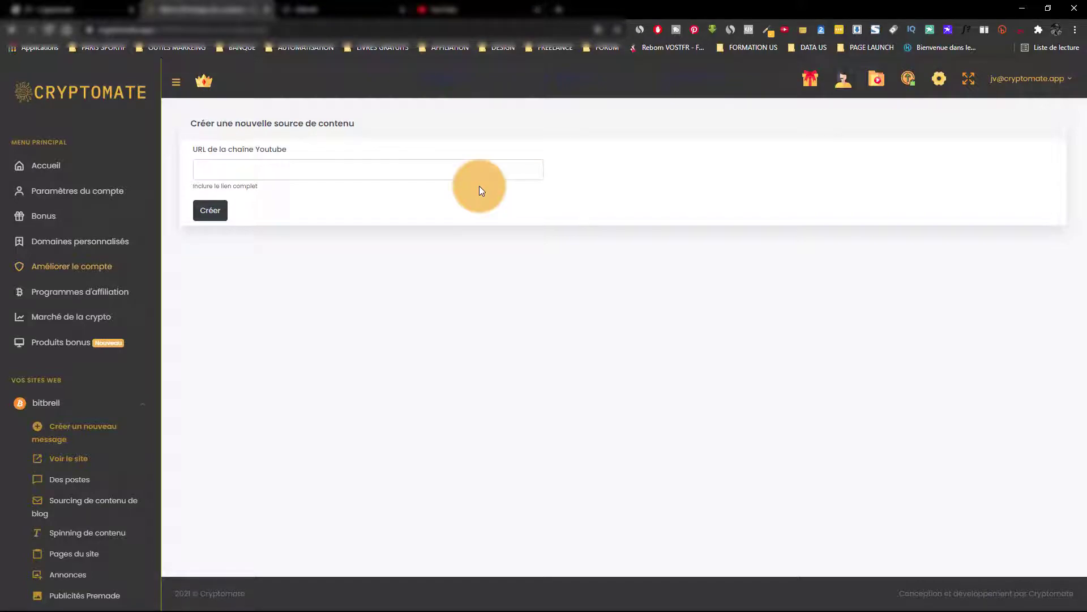
{"action": "left_click", "coordinate": [462, 8]}
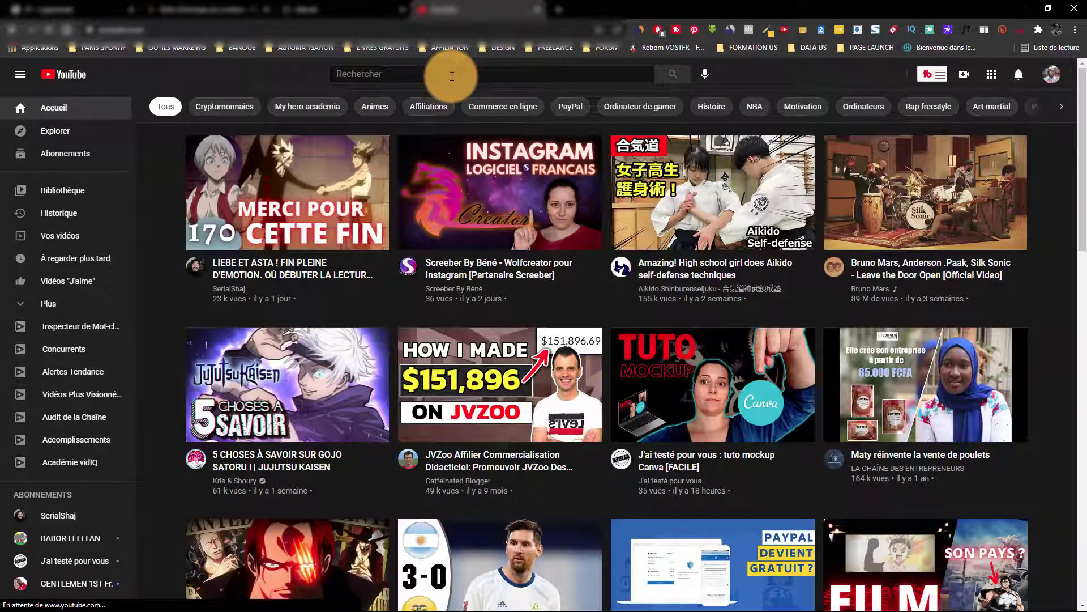
Show the Cryptomonnaies recommendations on YouTube and search for "crypto monnaie"
{"action": "left_click", "coordinate": [451, 75]}
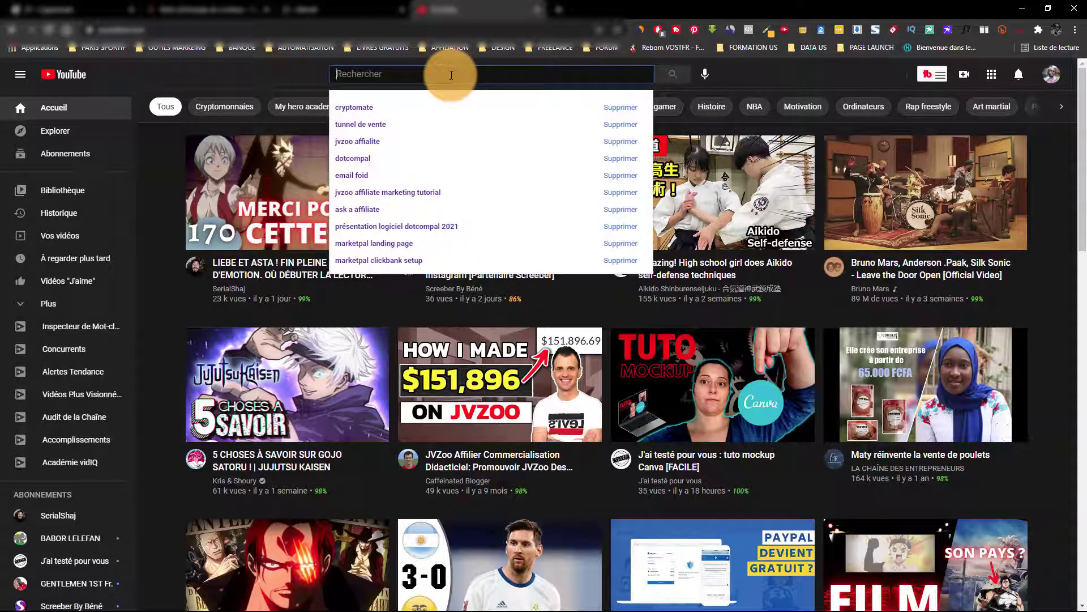
{"action": "left_click", "coordinate": [206, 107]}
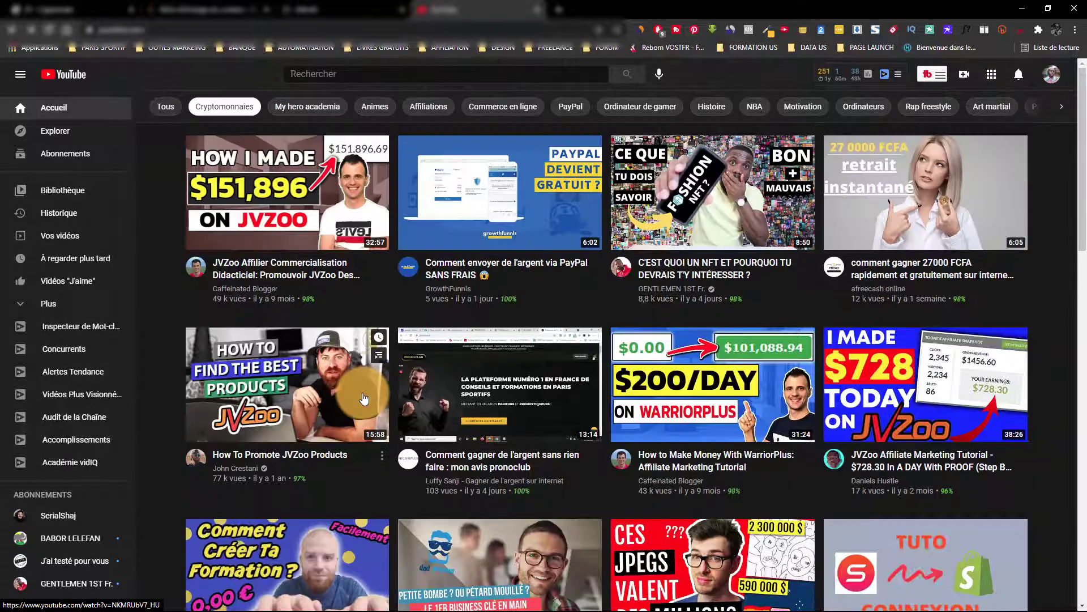
{"action": "left_click", "coordinate": [507, 74]}
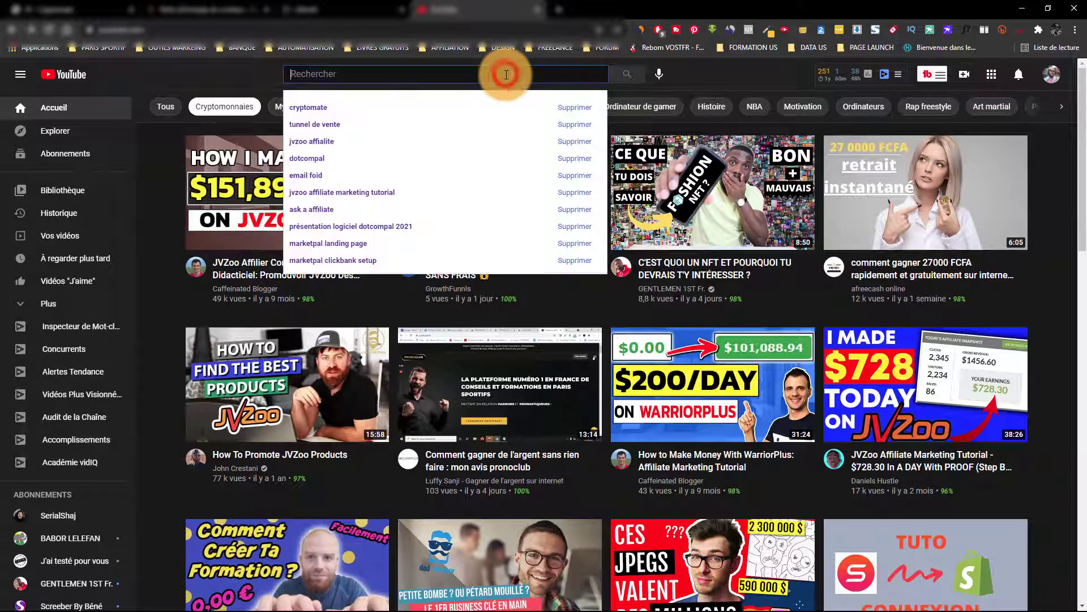
{"action": "type", "text": "crypto monnaie"}
{"action": "key", "text": "Return"}
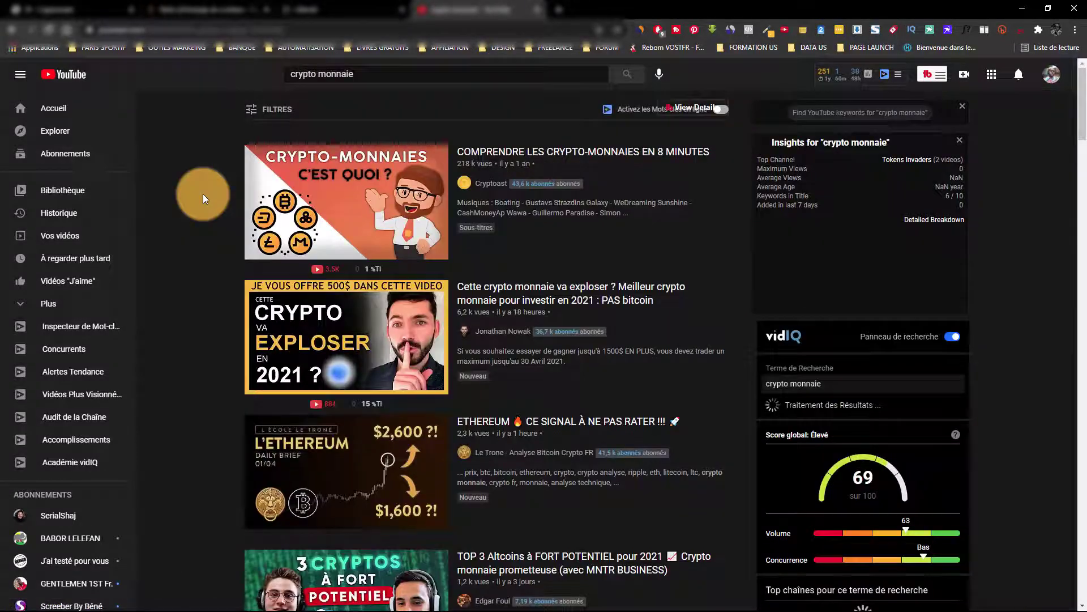
Open the channel "Le Trone - Analyse Bitcoin Crypto FR" from the search results and copy its page address
{"action": "scroll", "coordinate": [203, 194], "scroll_direction": "down", "scroll_amount": 2}
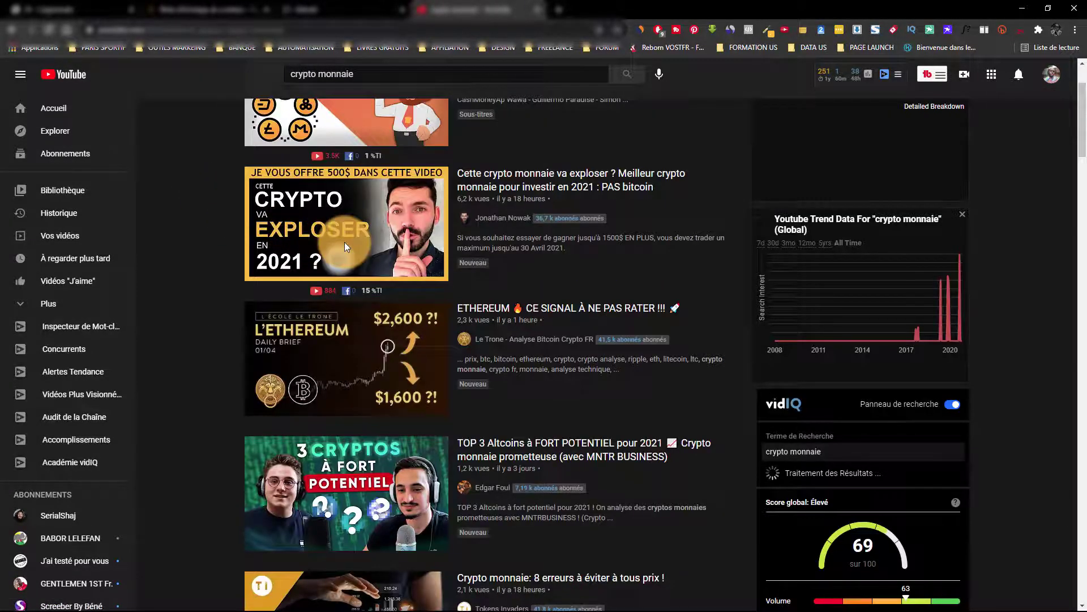
{"action": "left_click", "coordinate": [494, 343]}
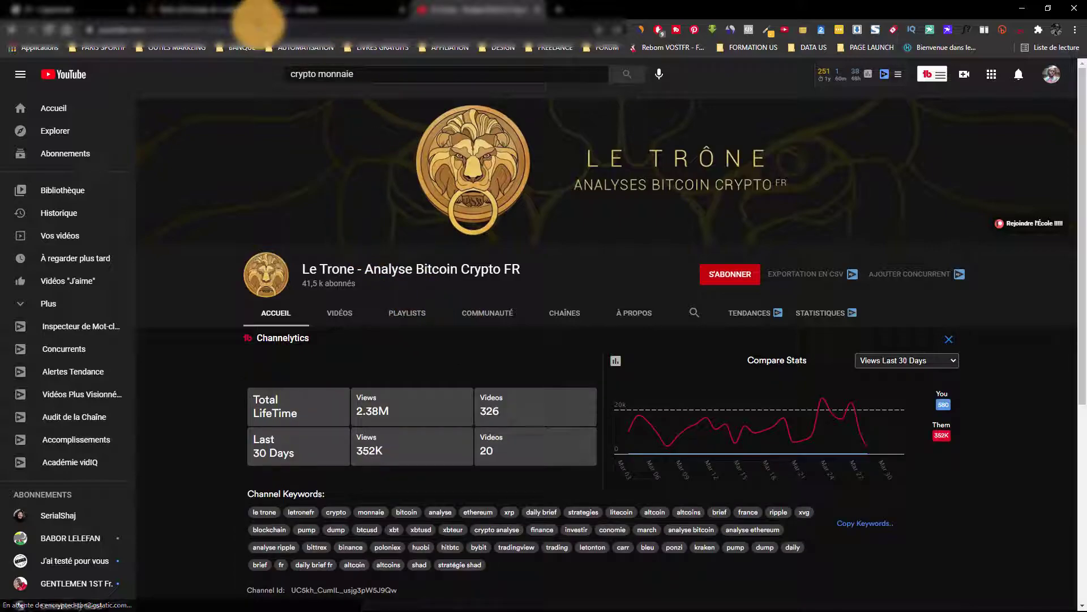
{"action": "left_click", "coordinate": [256, 30]}
{"action": "right_click", "coordinate": [257, 31]}
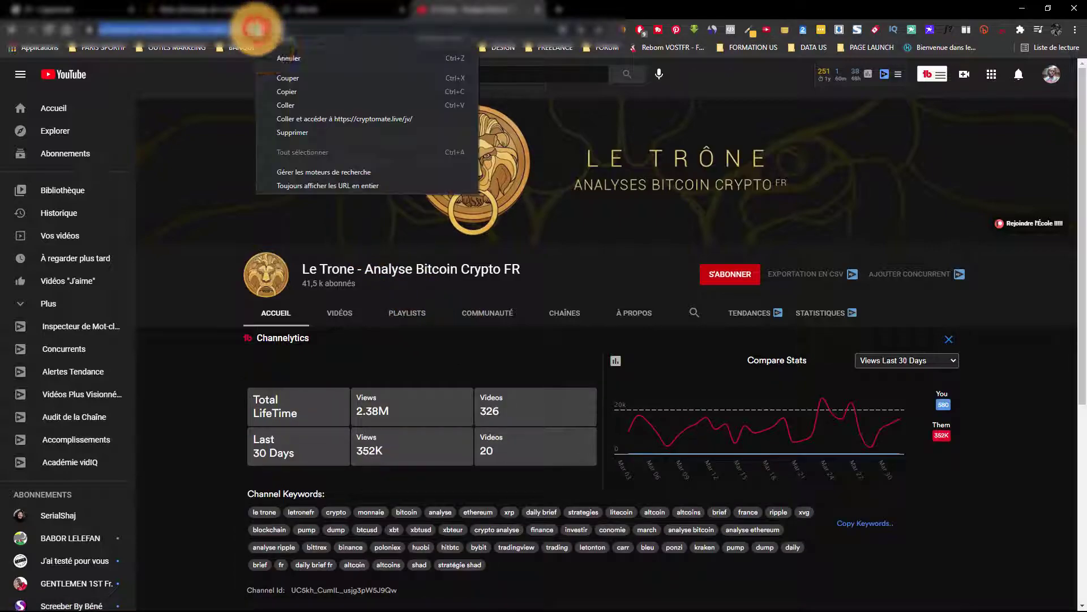
{"action": "left_click", "coordinate": [273, 91]}
{"action": "scroll", "coordinate": [295, 426], "scroll_direction": "down", "scroll_amount": 4}
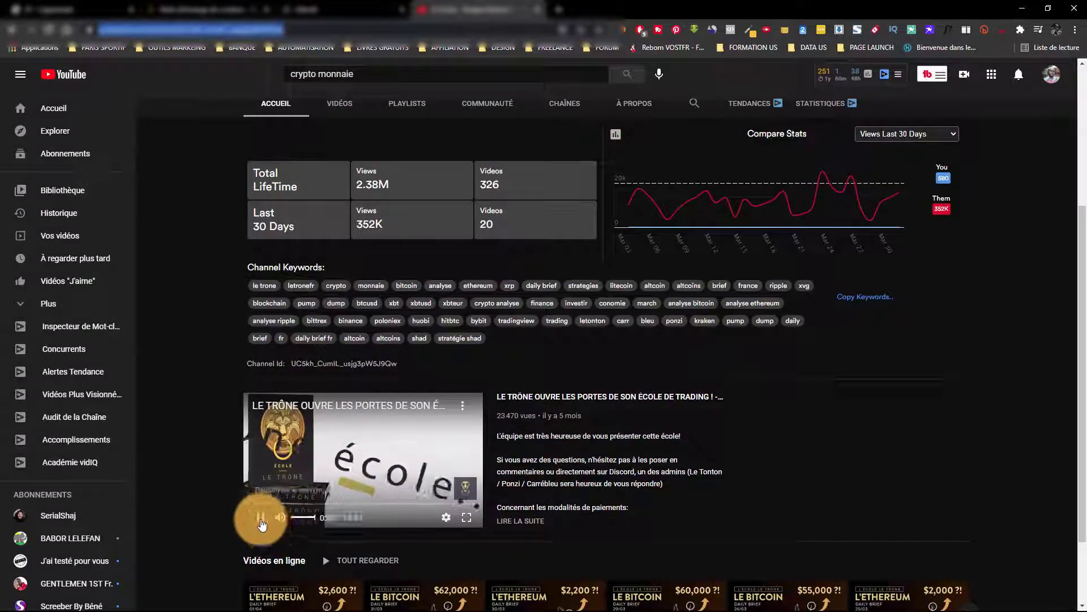
Return to Cryptomate, paste the copied address as the YouTube channel URL and create the content source
{"action": "left_click", "coordinate": [218, 10]}
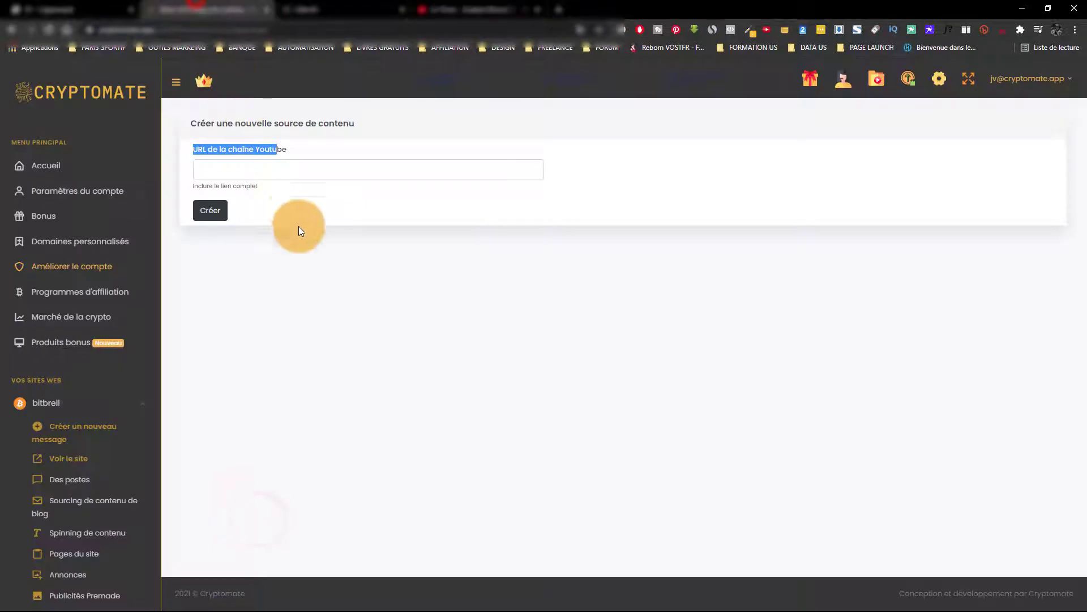
{"action": "left_click", "coordinate": [274, 176]}
{"action": "right_click", "coordinate": [272, 172]}
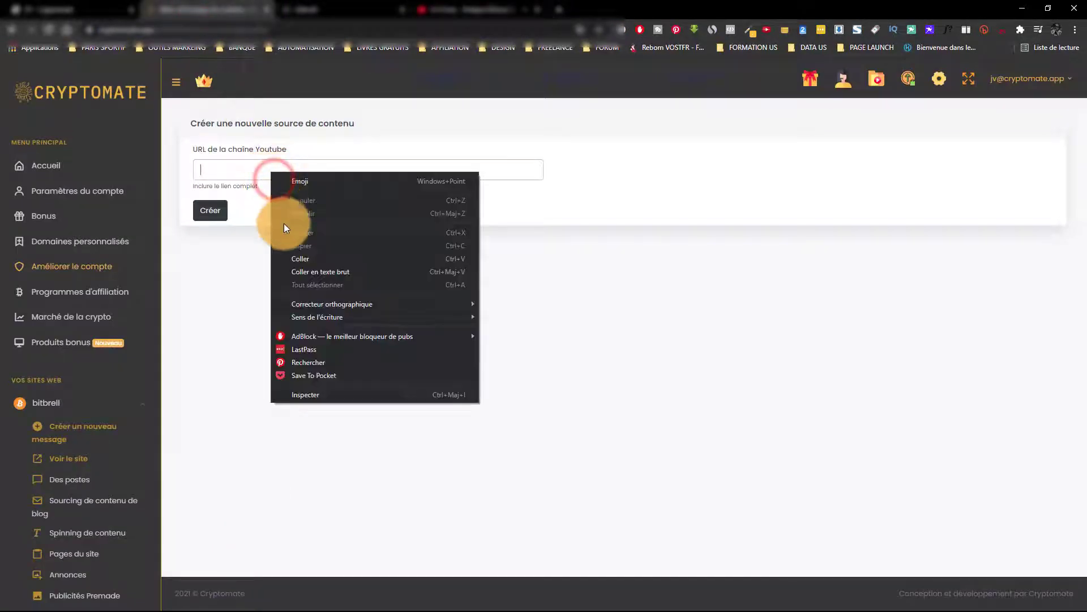
{"action": "left_click", "coordinate": [293, 258]}
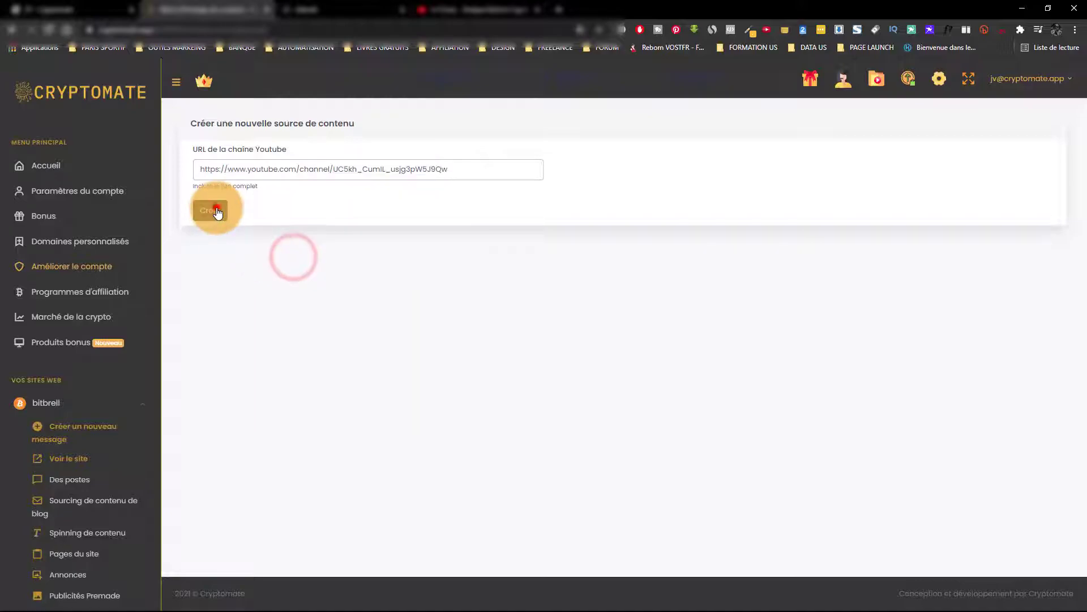
{"action": "left_click", "coordinate": [213, 209]}
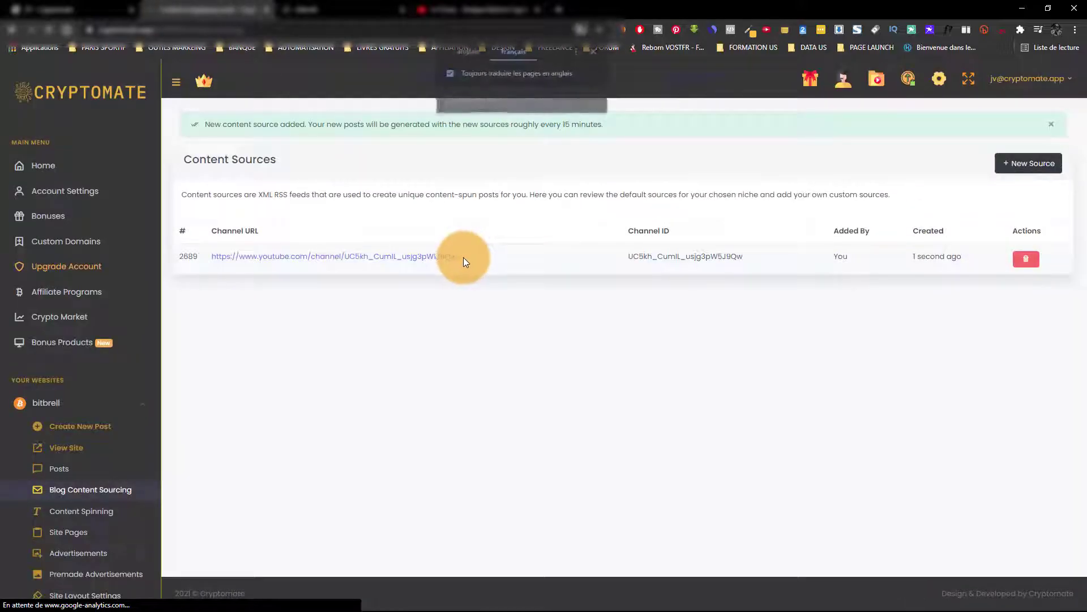
{"action": "left_click", "coordinate": [599, 54]}
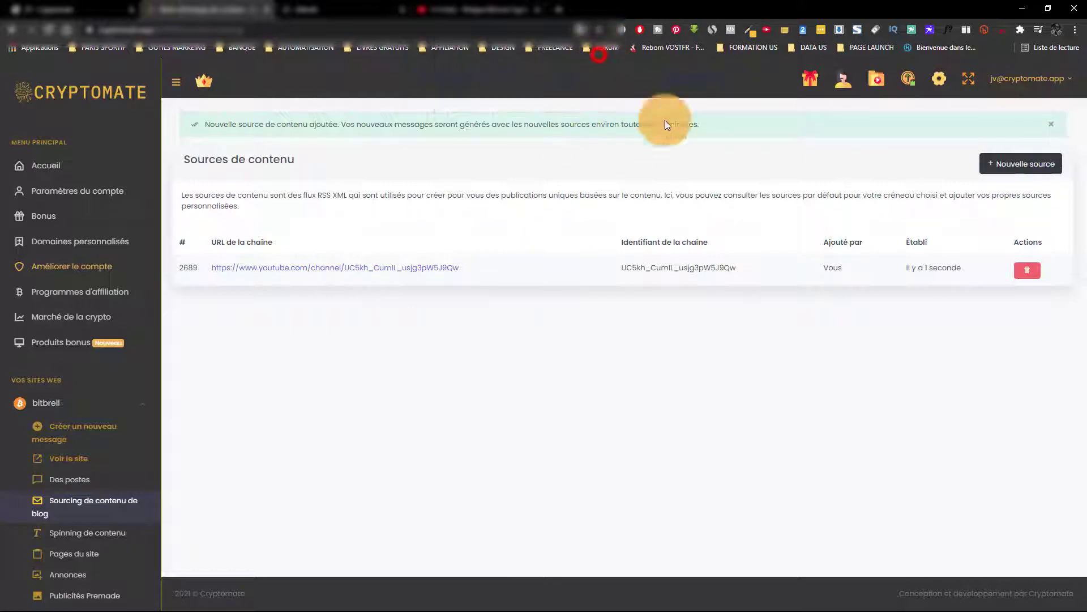
Start another new content source and go back to the "crypto monnaie" search results on YouTube
{"action": "left_click", "coordinate": [1044, 161]}
{"action": "left_click", "coordinate": [473, 9]}
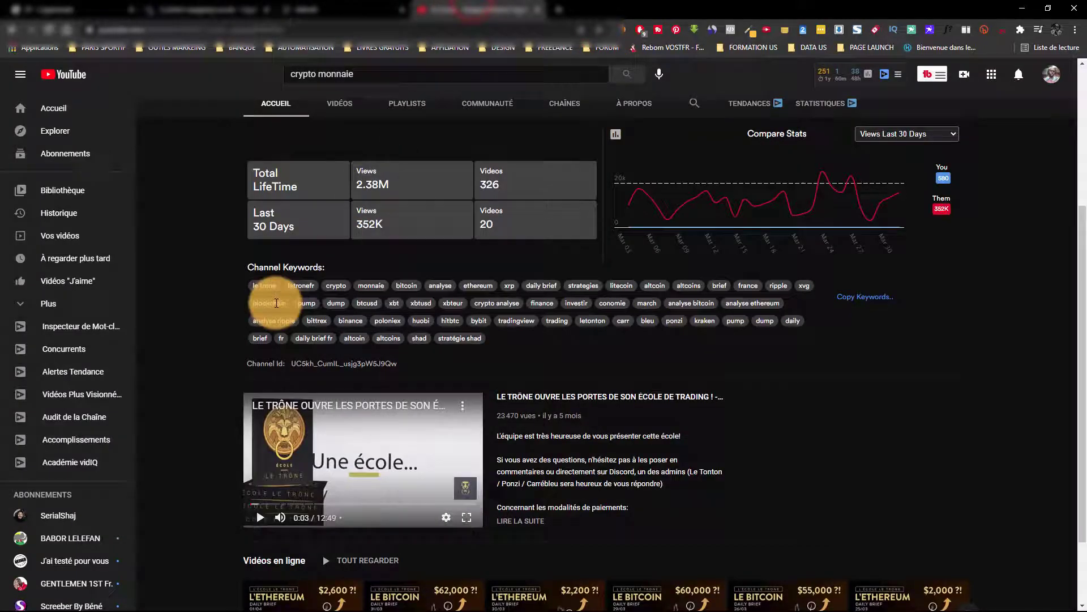
{"action": "key", "text": "alt+Left"}
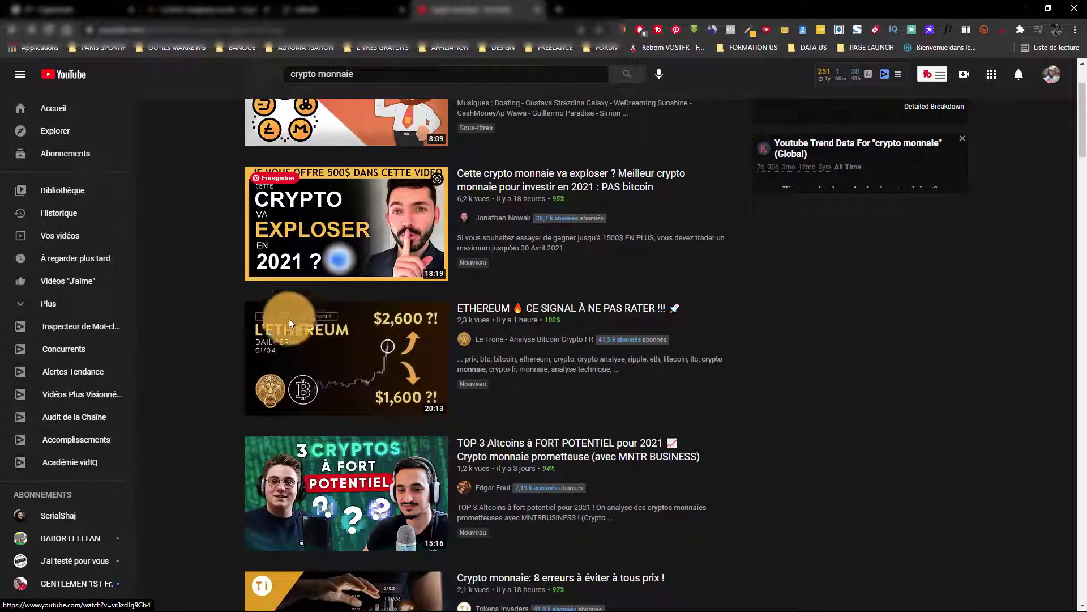
Open the Tokens Invaders channel through its video "Crypto monnaie: 8 erreurs à éviter à tous prix !" and copy the channel's page address
{"action": "scroll", "coordinate": [317, 377], "scroll_direction": "down", "scroll_amount": 4}
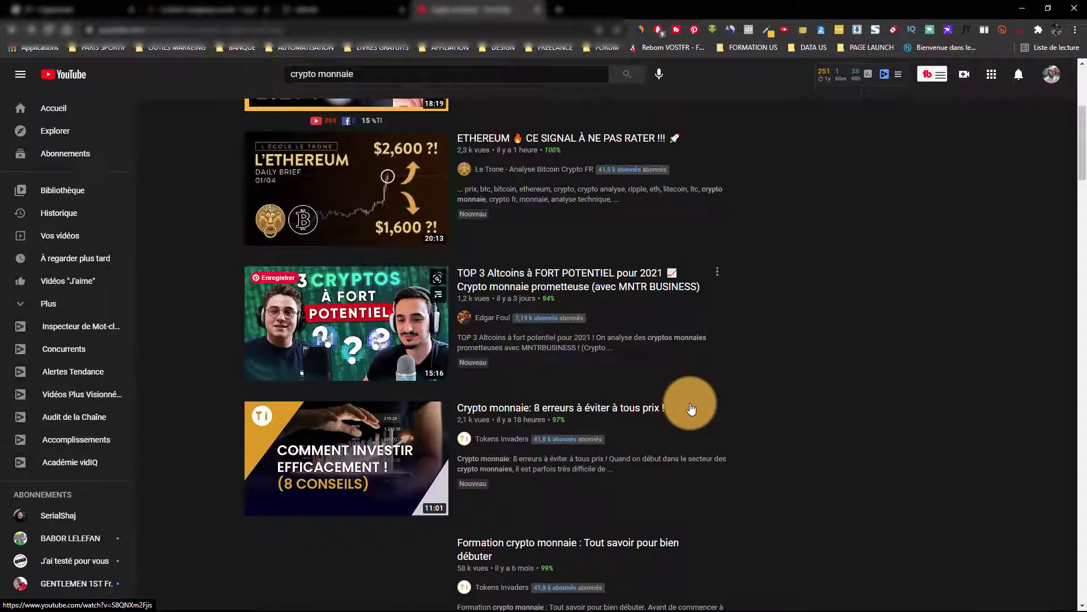
{"action": "scroll", "coordinate": [453, 283], "scroll_direction": "down", "scroll_amount": 2}
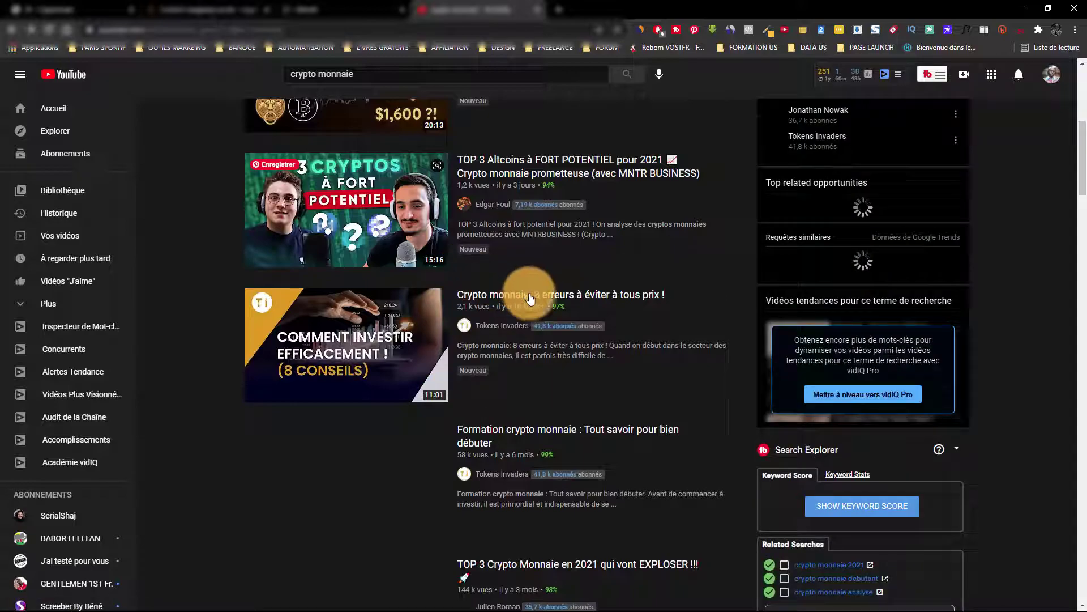
{"action": "left_click", "coordinate": [531, 299]}
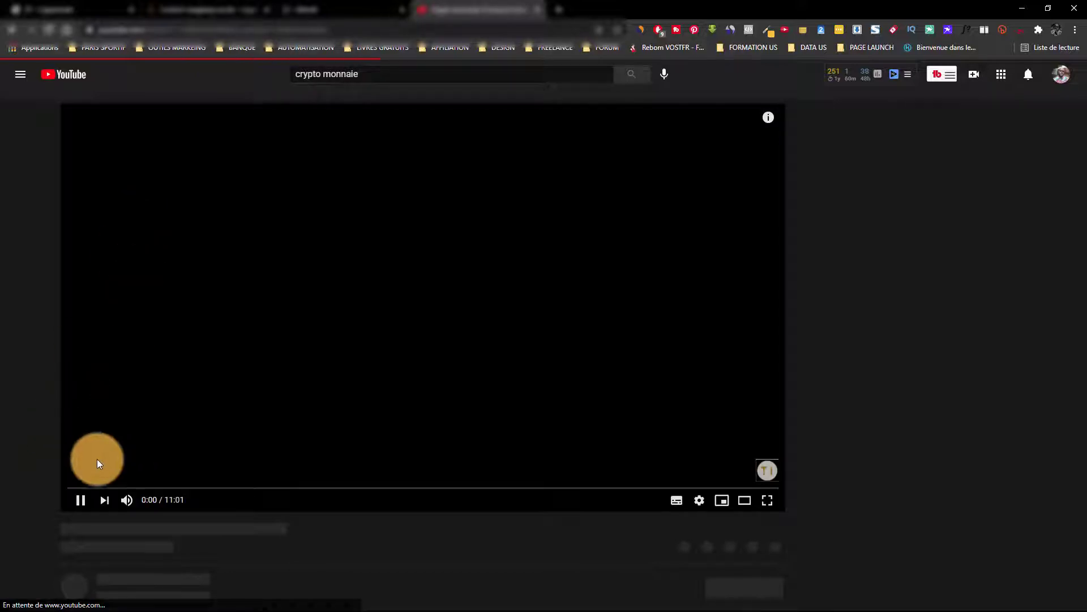
{"action": "scroll", "coordinate": [92, 552], "scroll_direction": "down", "scroll_amount": 2}
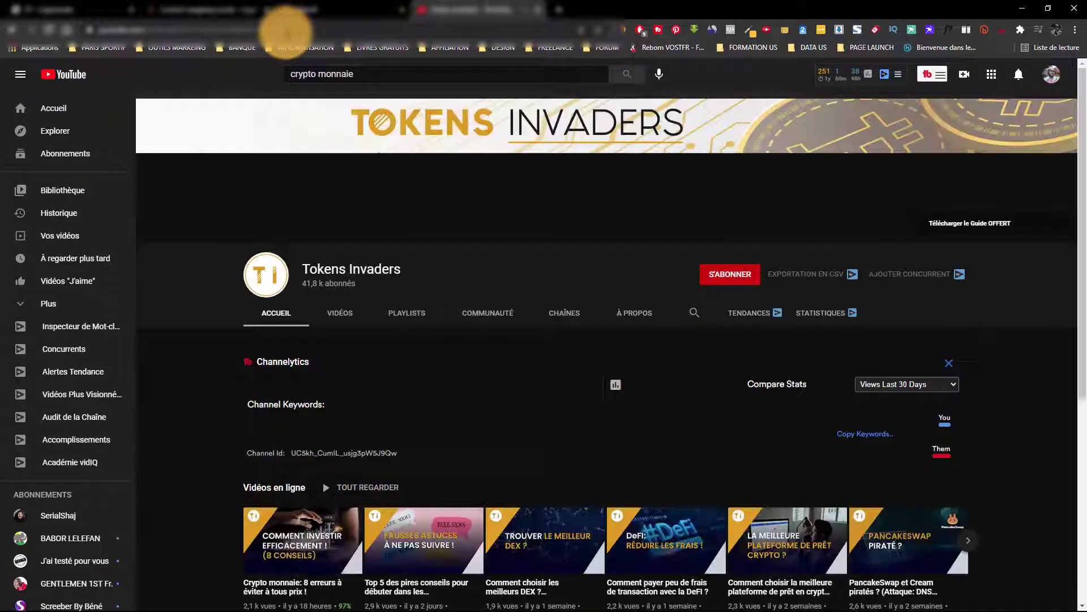
{"action": "right_click", "coordinate": [286, 31]}
{"action": "left_click", "coordinate": [332, 100]}
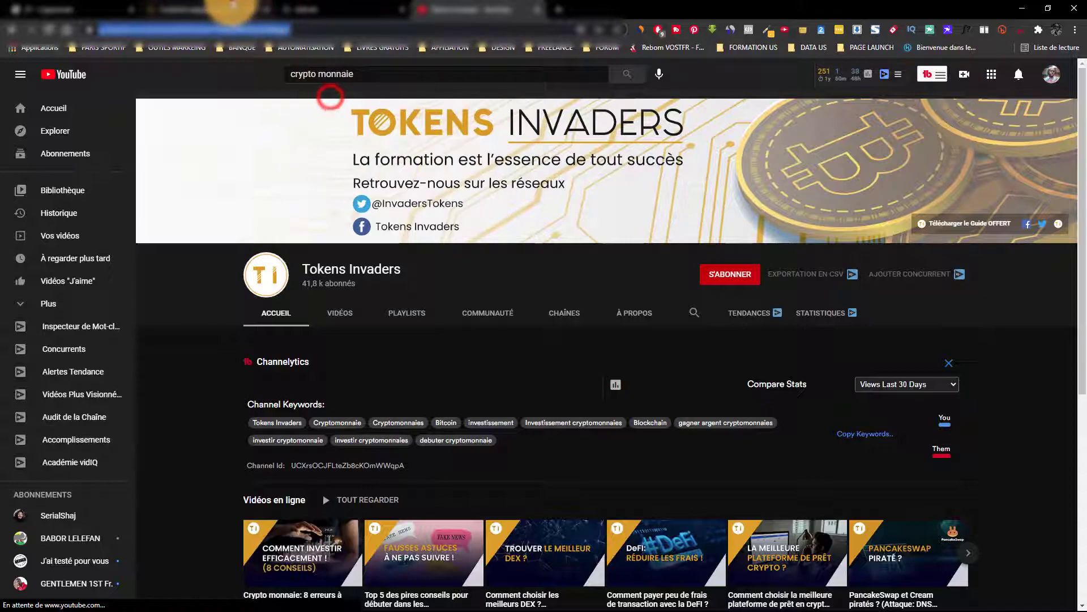
Return to Cryptomate, paste the copied address as the YouTube channel URL, create the content source and dismiss the translation pop-up
{"action": "left_click", "coordinate": [204, 9]}
{"action": "left_click", "coordinate": [244, 172]}
{"action": "right_click", "coordinate": [244, 172]}
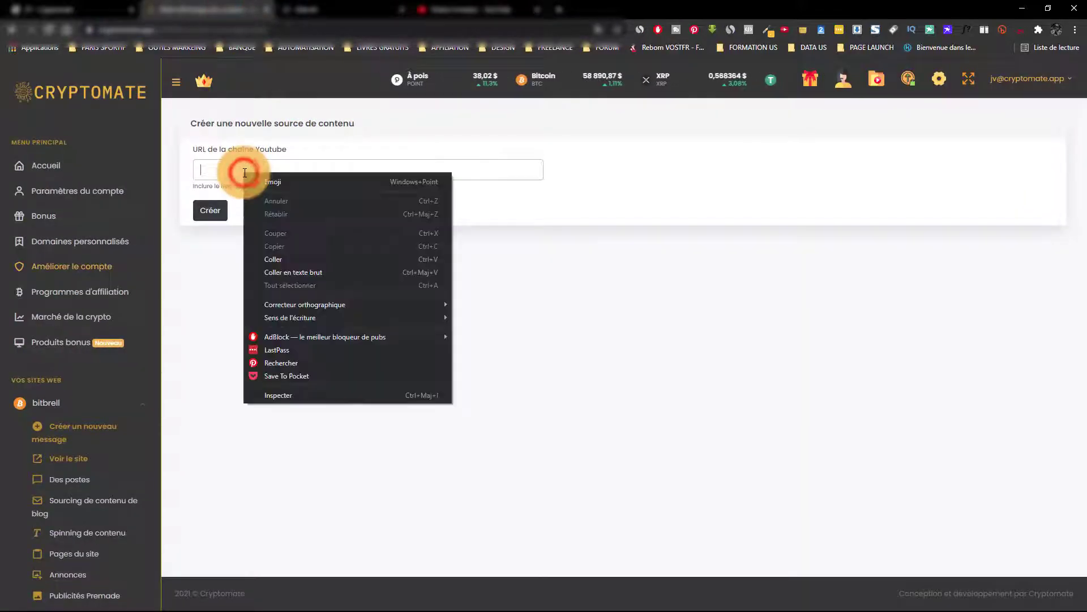
{"action": "left_click", "coordinate": [259, 259]}
{"action": "left_click", "coordinate": [220, 213]}
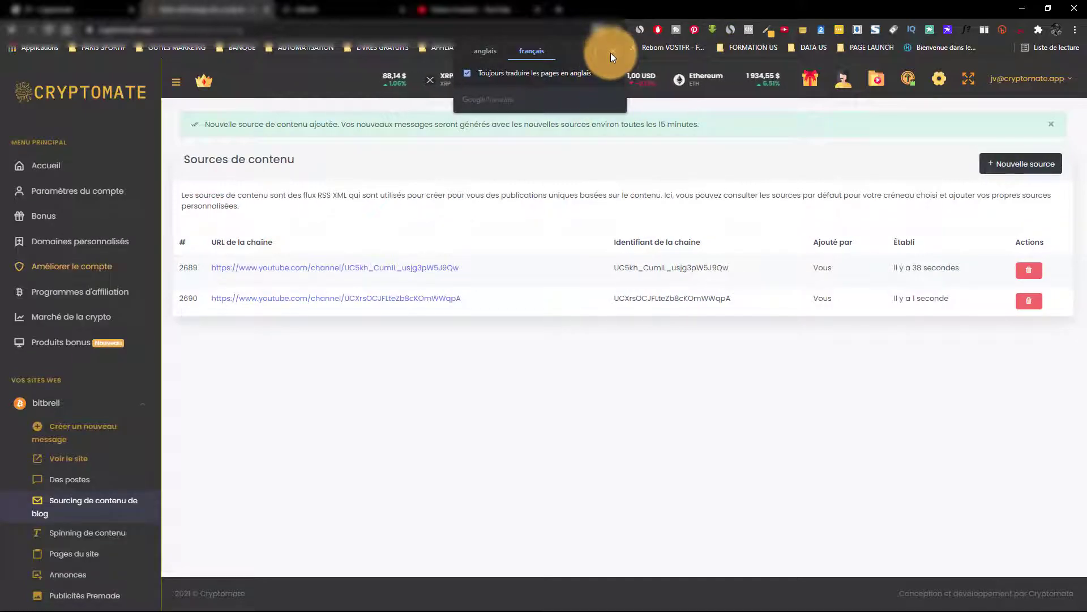
{"action": "left_click", "coordinate": [610, 53]}
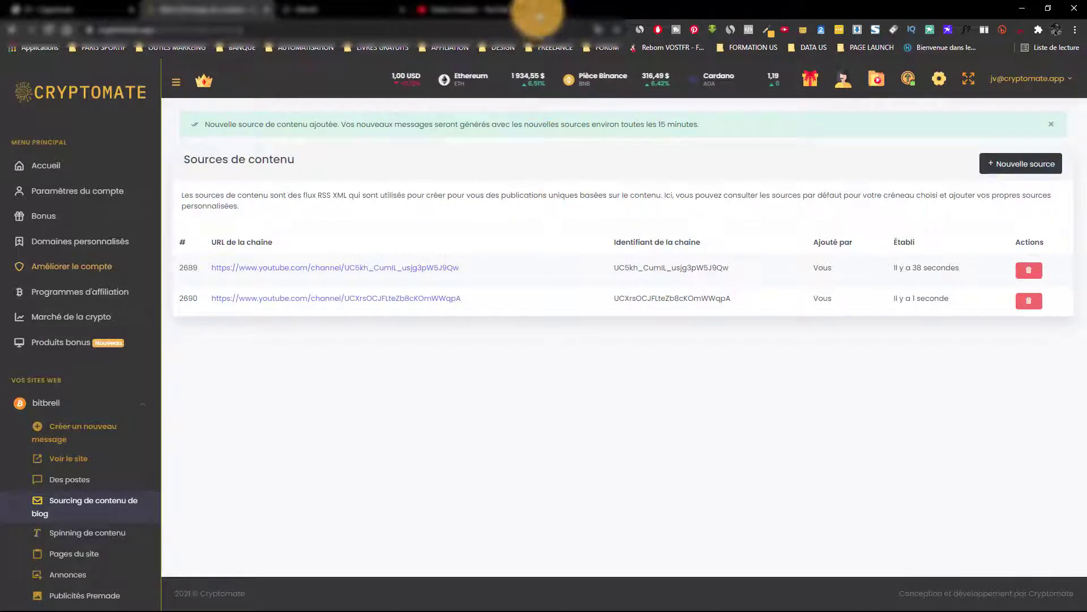
Close the YouTube page and return to the content sources list in Cryptomate
{"action": "left_click", "coordinate": [521, 9]}
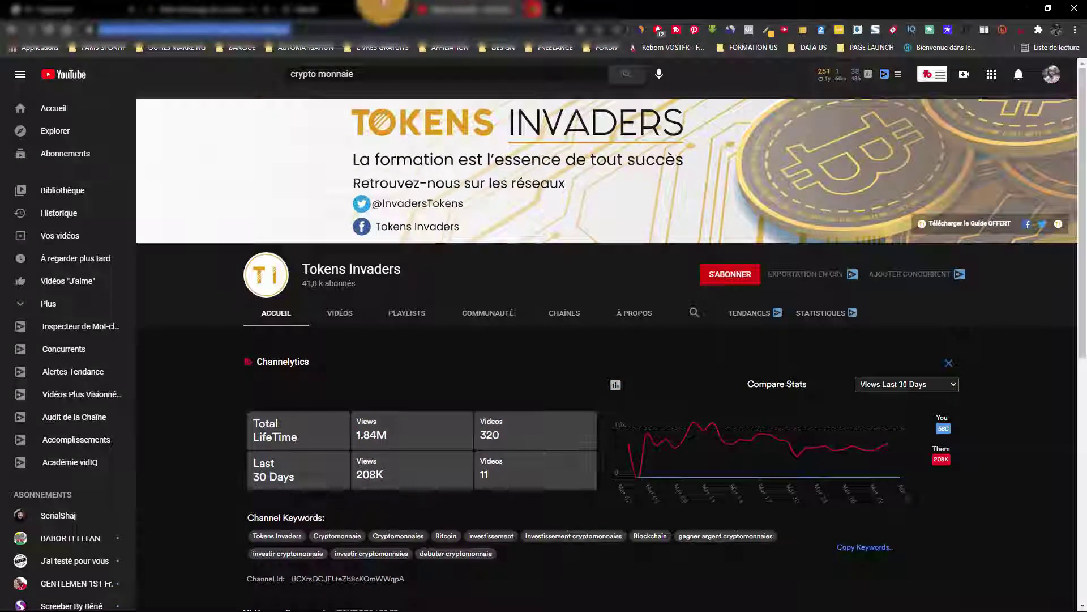
{"action": "left_click", "coordinate": [233, 9]}
{"action": "left_click", "coordinate": [233, 9]}
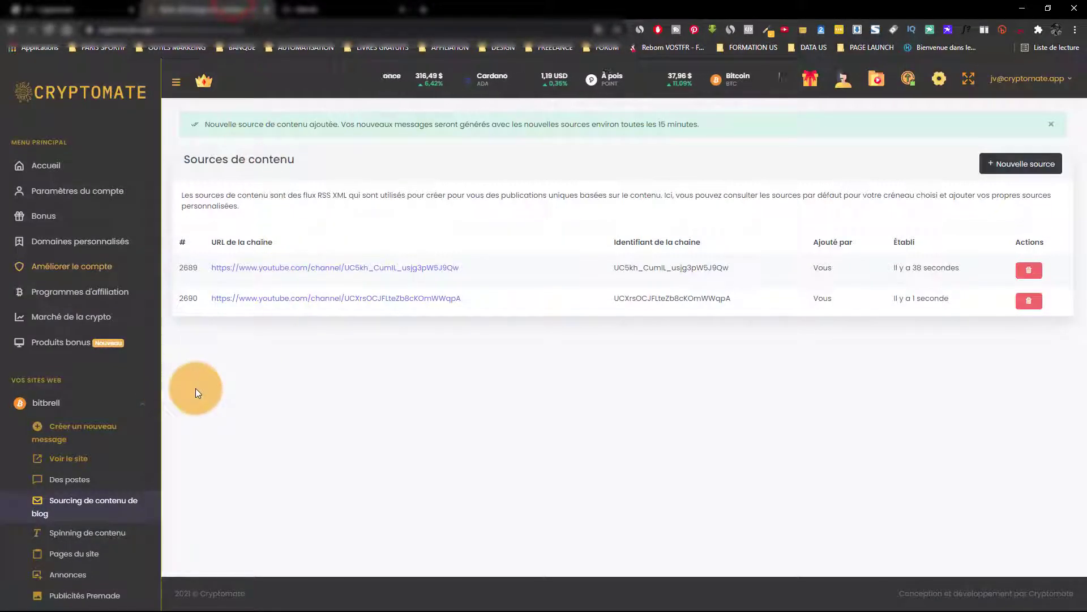
View the bitbrell website, reload it, close the advertisement pop-up and look through the published posts
{"action": "scroll", "coordinate": [93, 453], "scroll_direction": "down", "scroll_amount": 2}
{"action": "left_click", "coordinate": [60, 346]}
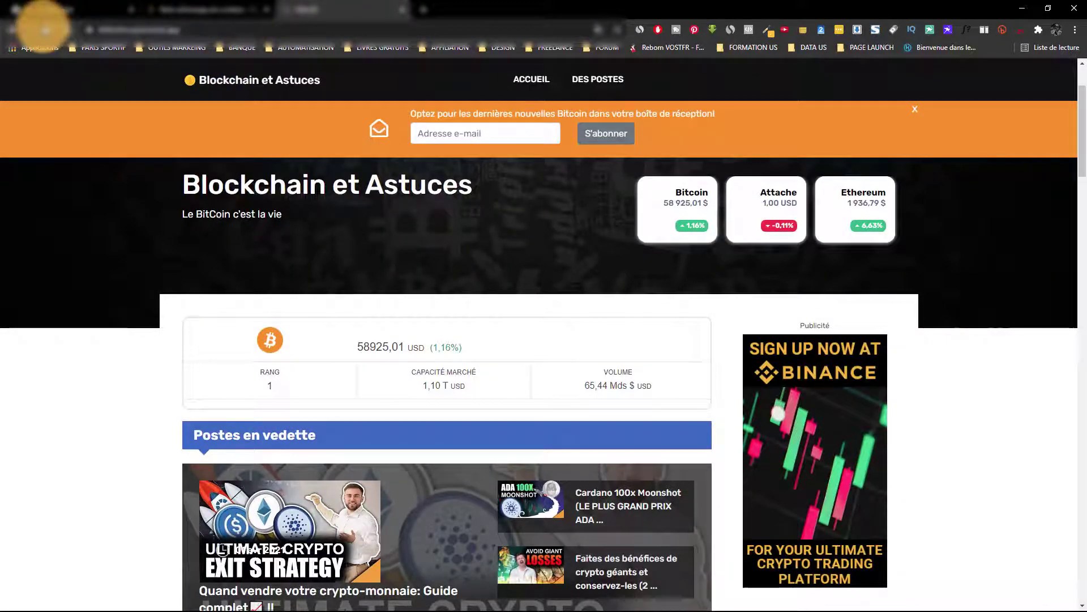
{"action": "left_click", "coordinate": [45, 29]}
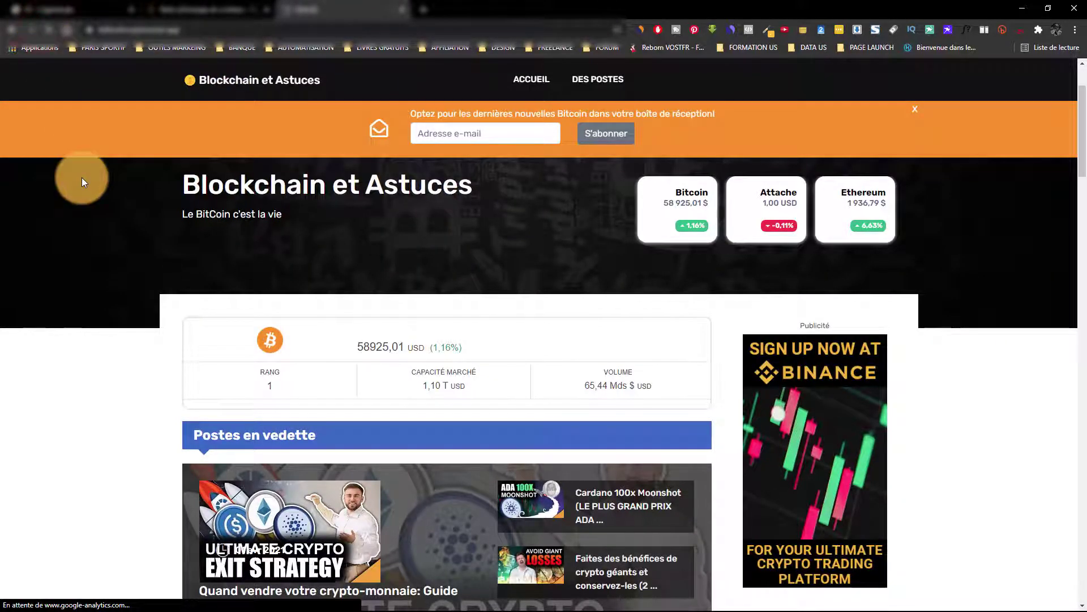
{"action": "scroll", "coordinate": [82, 178], "scroll_direction": "down", "scroll_amount": 8}
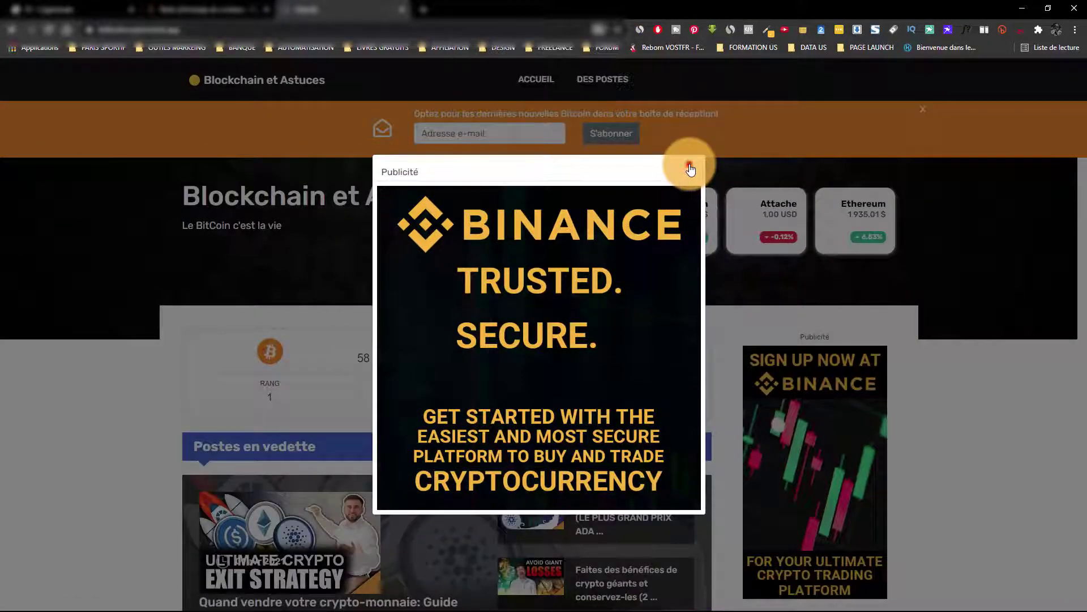
{"action": "left_click", "coordinate": [696, 169]}
{"action": "scroll", "coordinate": [124, 346], "scroll_direction": "down", "scroll_amount": 8}
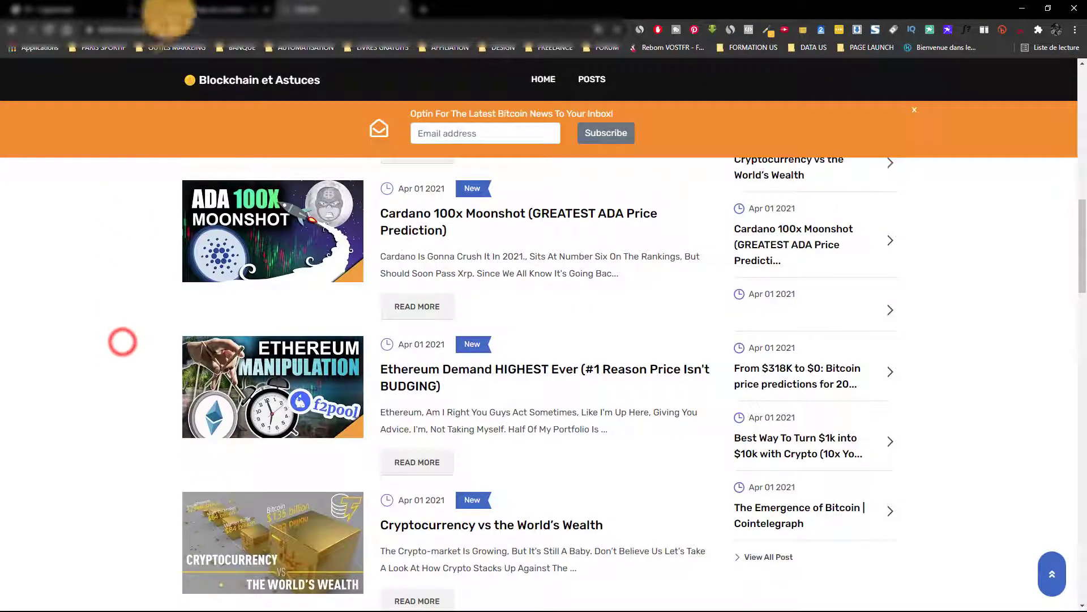
Return to Cryptomate, view the content spinning page and open the list of opt-in forms
{"action": "left_click", "coordinate": [214, 5]}
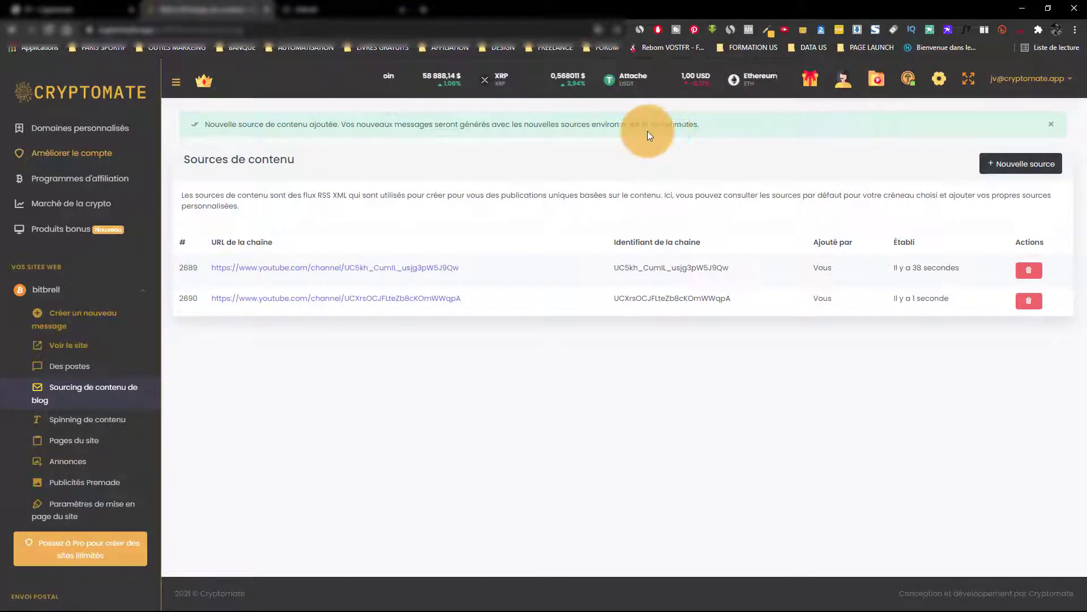
{"action": "left_click", "coordinate": [70, 423]}
{"action": "left_click", "coordinate": [61, 243]}
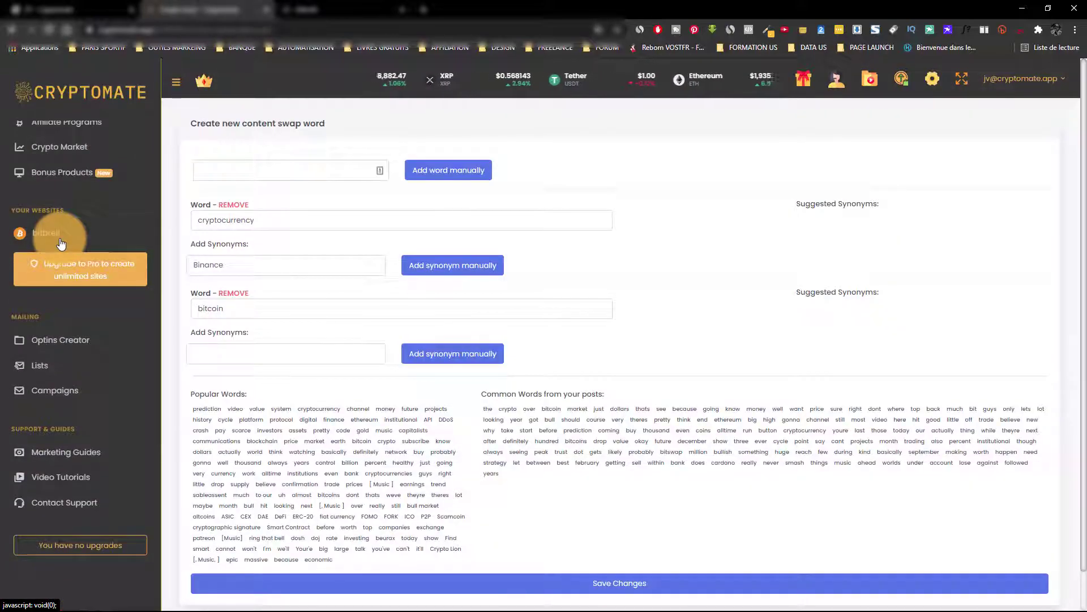
{"action": "left_click", "coordinate": [60, 340]}
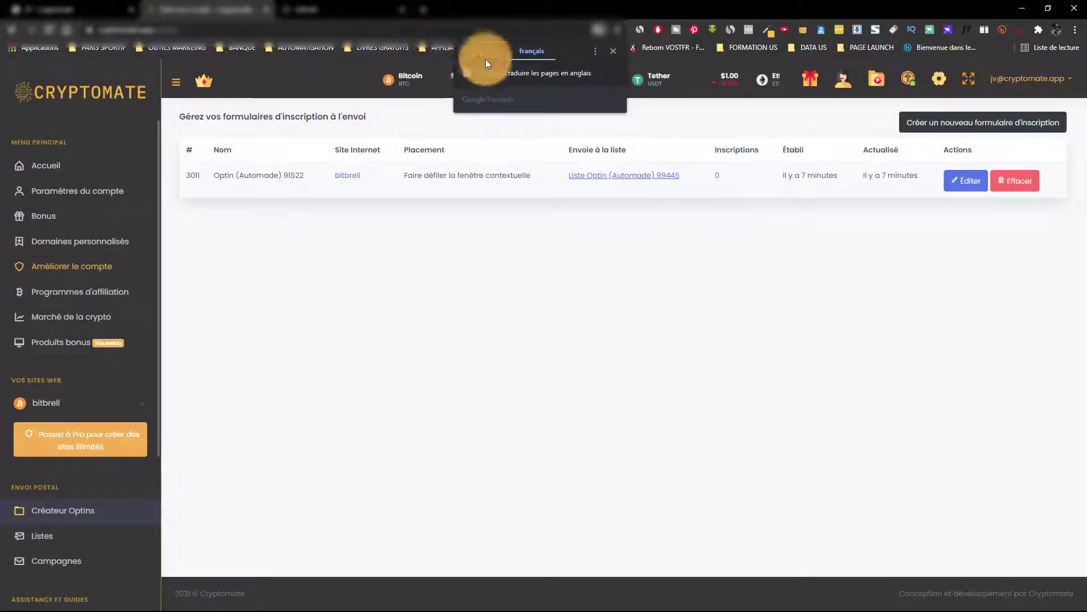
{"action": "left_click", "coordinate": [615, 50]}
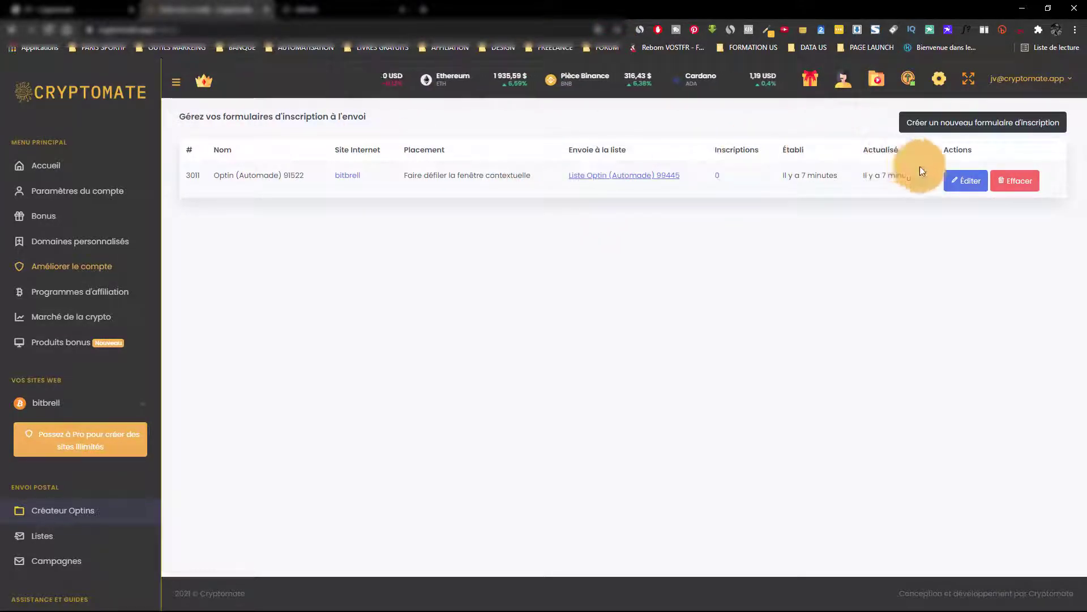
Look at the email subscription banner on the website and return to the opt-in forms list
{"action": "left_click", "coordinate": [306, 10]}
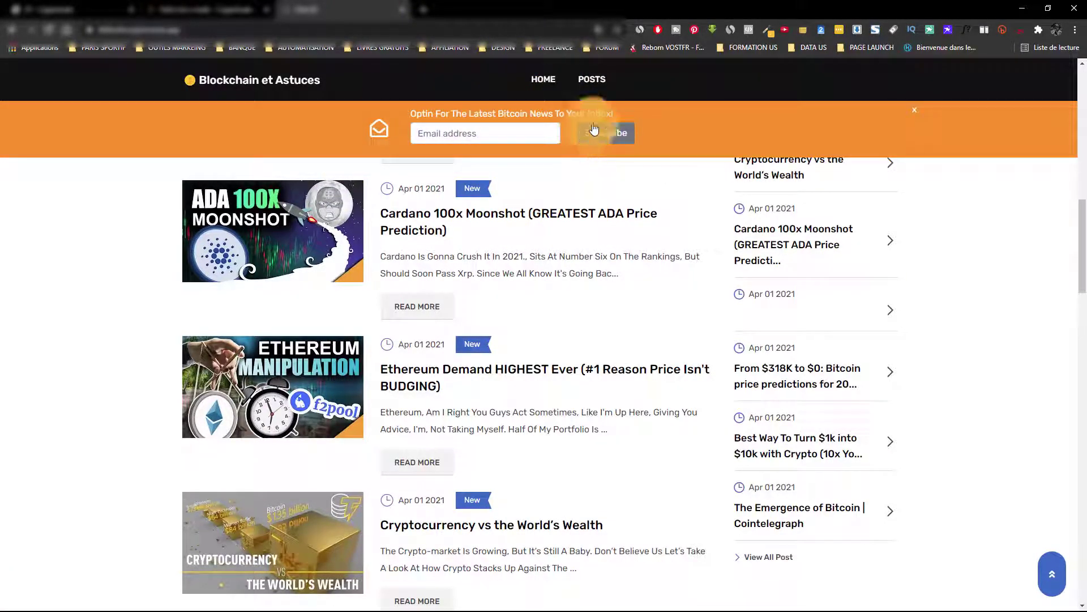
{"action": "scroll", "coordinate": [659, 121], "scroll_direction": "up", "scroll_amount": 2}
{"action": "key", "text": "ctrl+shift+Tab"}
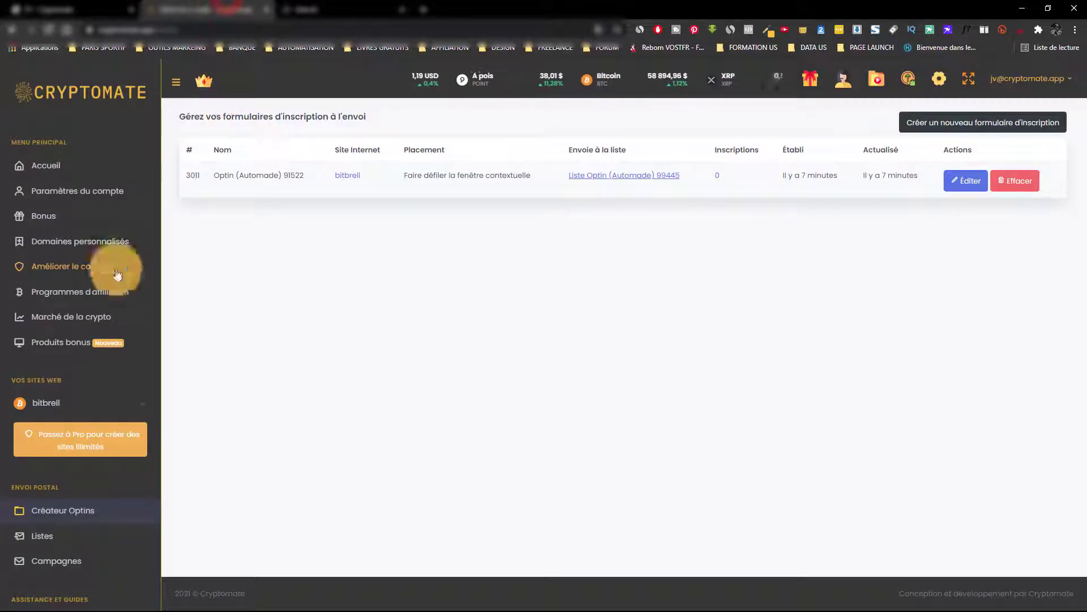
Open the bitbrell opt-in form for editing and set its list to "Liste Optin (Automade) 2673"
{"action": "left_click", "coordinate": [952, 180]}
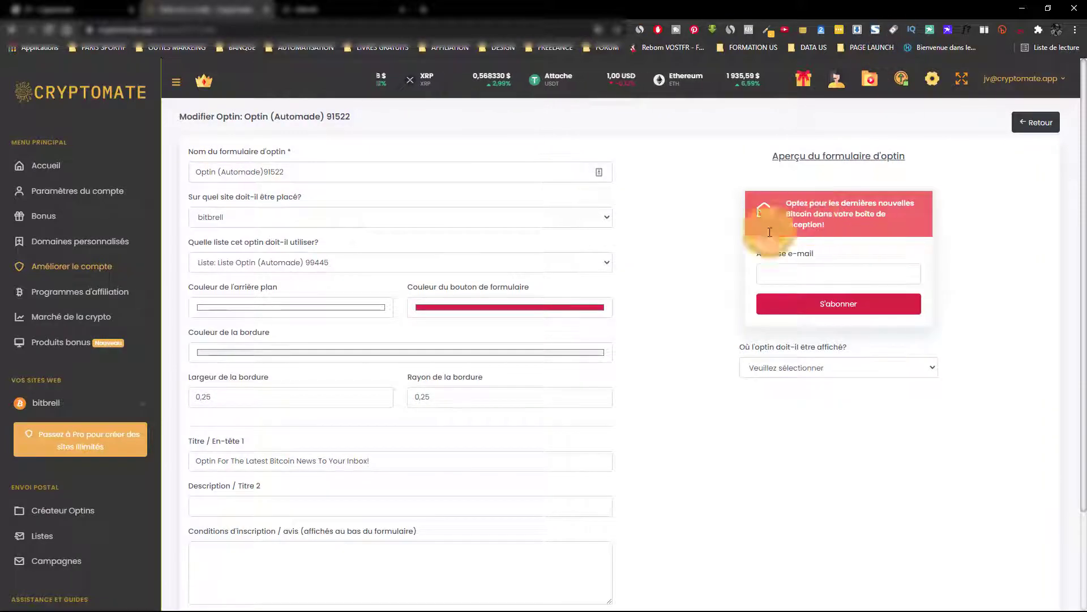
{"action": "left_click", "coordinate": [350, 216]}
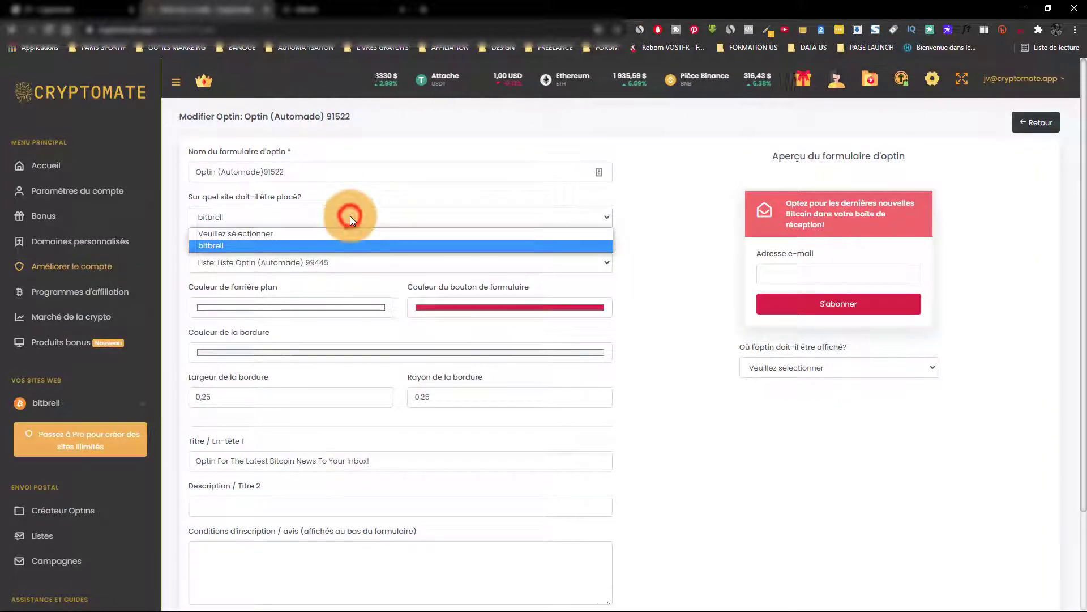
{"action": "left_click", "coordinate": [341, 221]}
{"action": "left_click", "coordinate": [291, 174]}
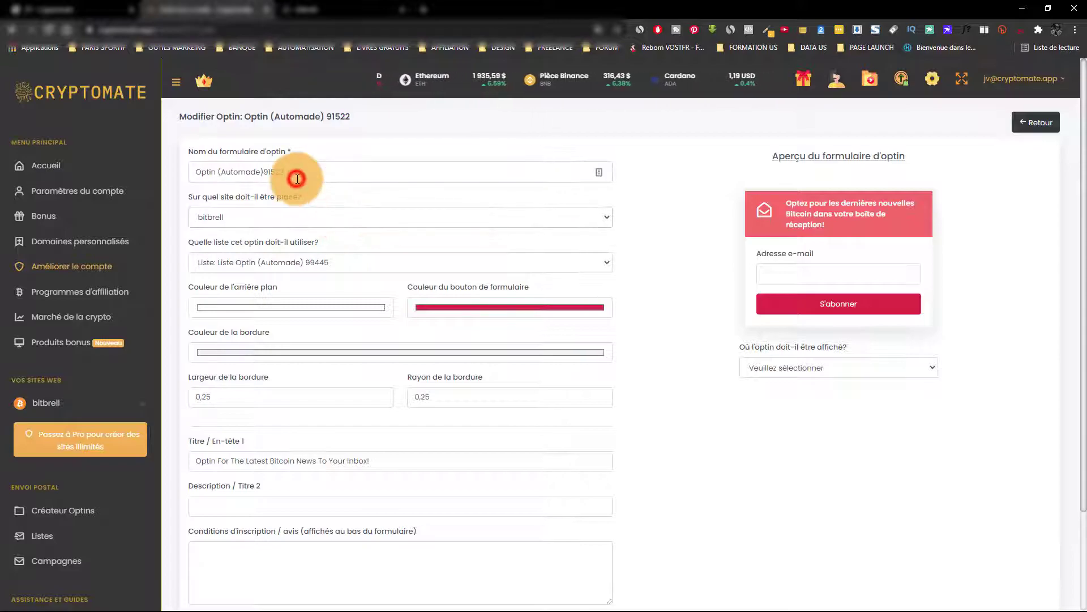
{"action": "left_click", "coordinate": [298, 262]}
{"action": "left_click", "coordinate": [296, 354]}
Set the opt-in form's button colour to black (0, 0, 0) and its background colour to white (255, 255, 255)
{"action": "left_click", "coordinate": [501, 306]}
{"action": "left_click", "coordinate": [499, 358]}
{"action": "left_click_drag", "start_coordinate": [497, 357], "coordinate": [399, 401]}
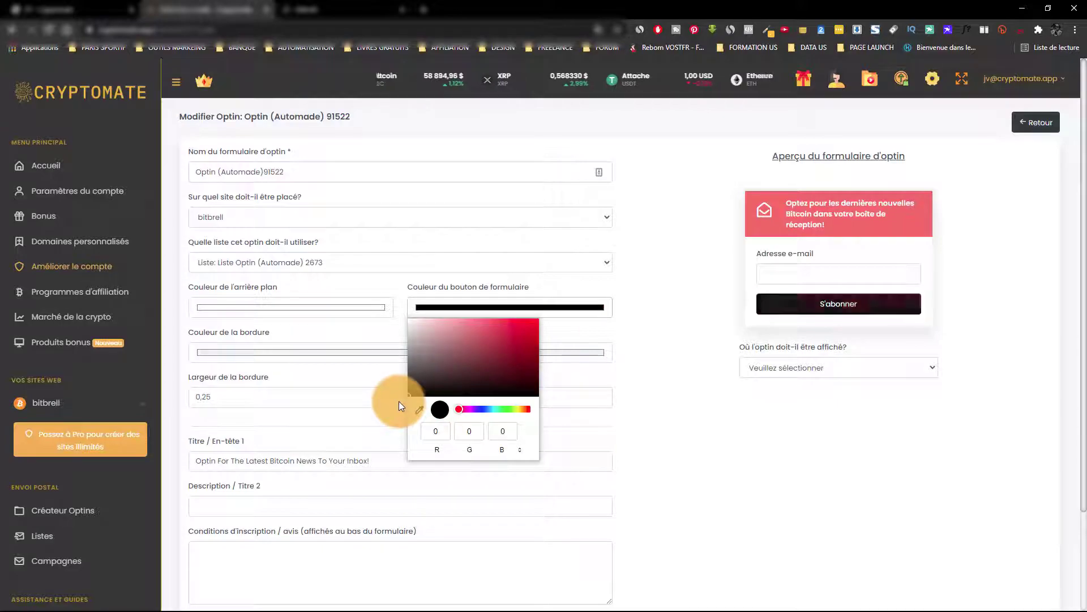
{"action": "left_click", "coordinate": [276, 311]}
{"action": "mouse_move", "coordinate": [275, 349]}
{"action": "left_mouse_down"}
{"action": "mouse_move", "coordinate": [168, 312]}
{"action": "mouse_move", "coordinate": [152, 360]}
{"action": "mouse_move", "coordinate": [278, 376]}
{"action": "mouse_move", "coordinate": [275, 387]}
{"action": "mouse_move", "coordinate": [160, 306]}
{"action": "left_mouse_up"}
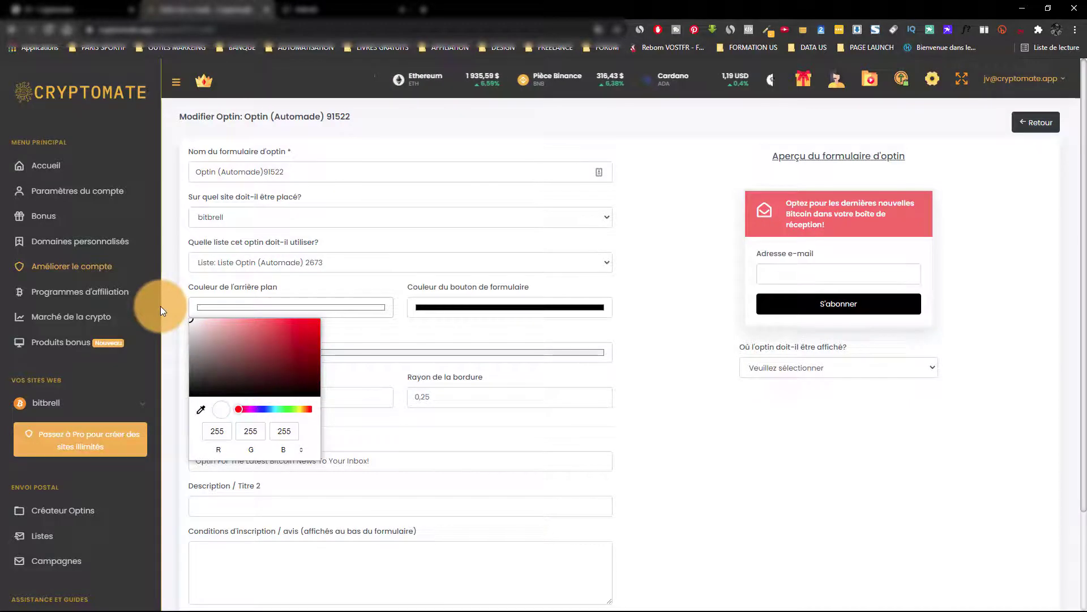
{"action": "left_click", "coordinate": [593, 436]}
Replace the opt-in form's main title with "Tiens toi à jour"
{"action": "scroll", "coordinate": [594, 437], "scroll_direction": "down", "scroll_amount": 2}
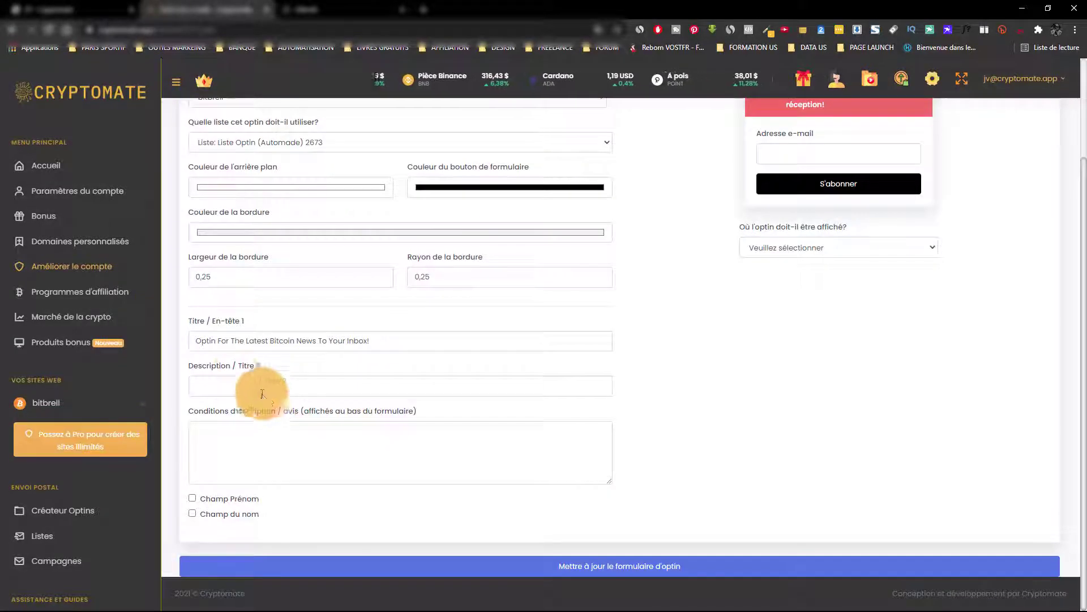
{"action": "left_click_drag", "start_coordinate": [389, 339], "coordinate": [177, 337]}
{"action": "scroll", "coordinate": [406, 328], "scroll_direction": "up", "scroll_amount": 2}
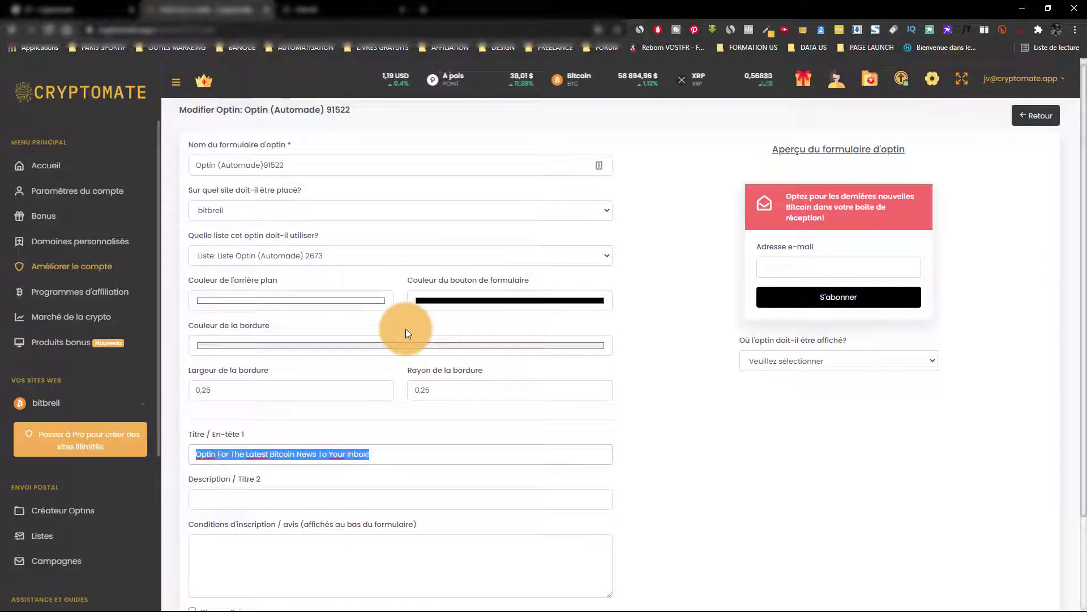
{"action": "type", "text": "Ti"}
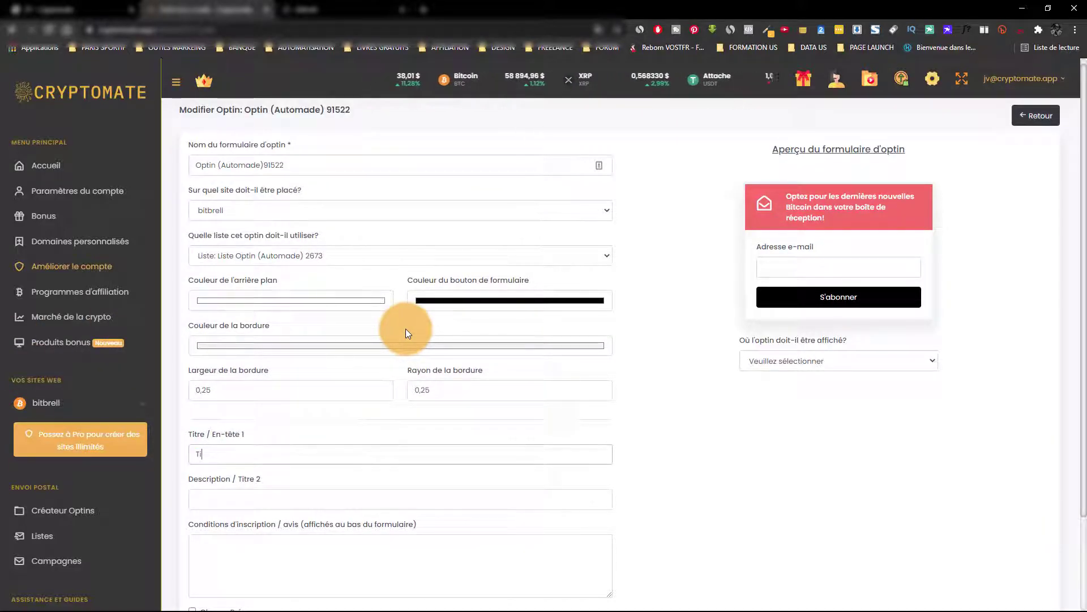
{"action": "type", "text": "ens toi à jour"}
{"action": "scroll", "coordinate": [706, 358], "scroll_direction": "down", "scroll_amount": 2}
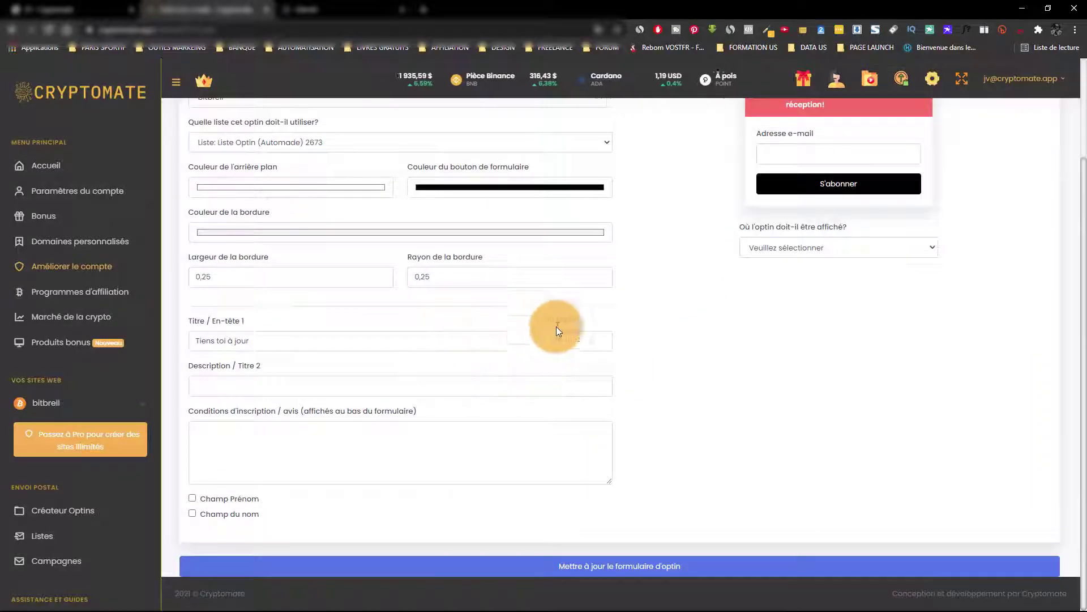
Set the opt-in form's display location to "Barre latérale d'index" and update the form
{"action": "left_click", "coordinate": [822, 244]}
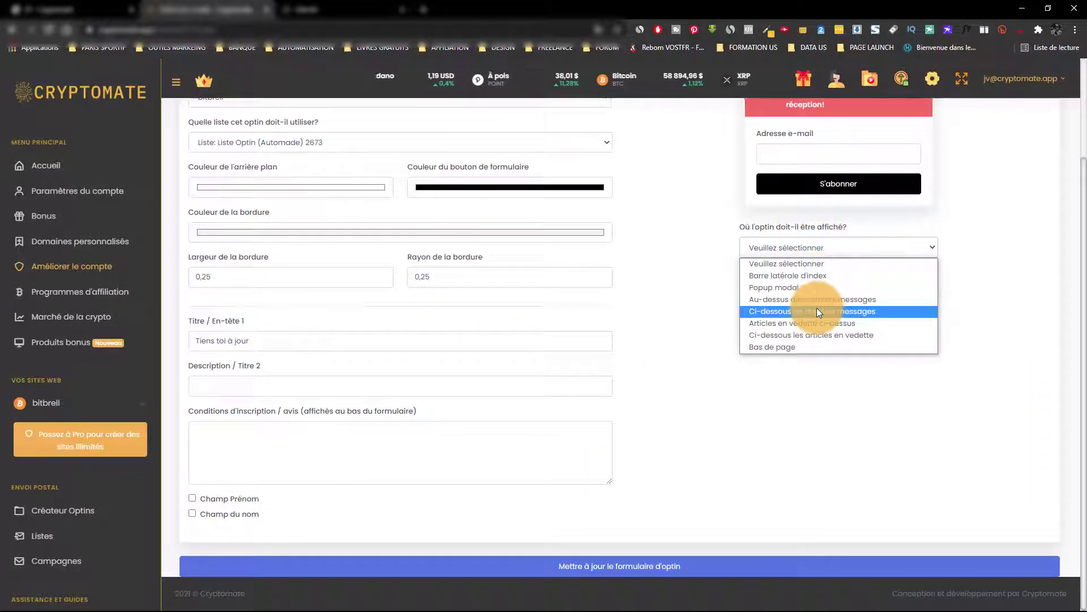
{"action": "left_click", "coordinate": [785, 276]}
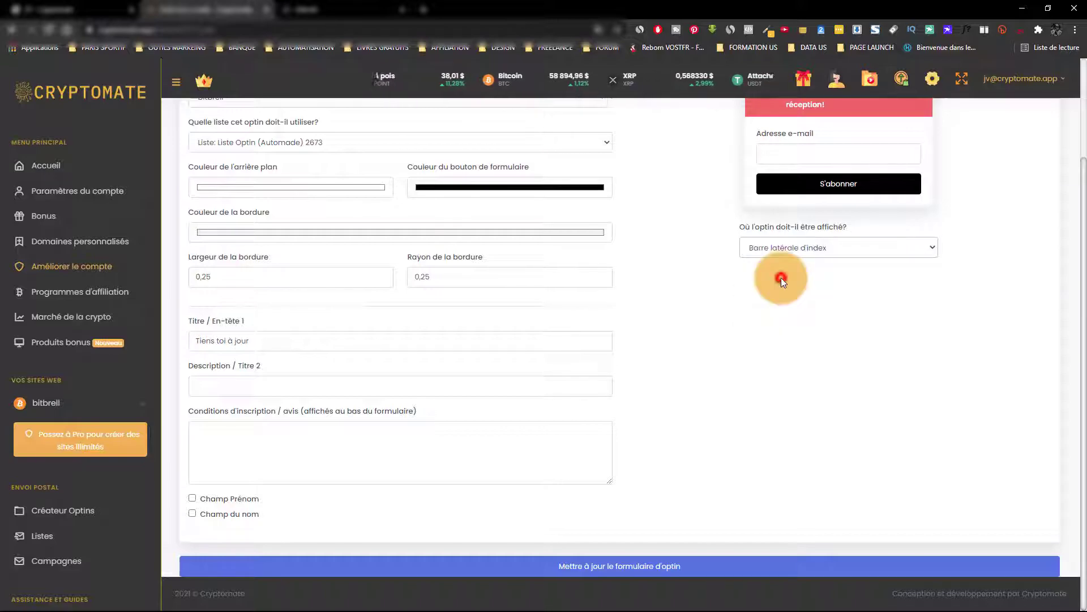
{"action": "scroll", "coordinate": [850, 292], "scroll_direction": "up", "scroll_amount": 2}
{"action": "scroll", "coordinate": [697, 277], "scroll_direction": "down", "scroll_amount": 2}
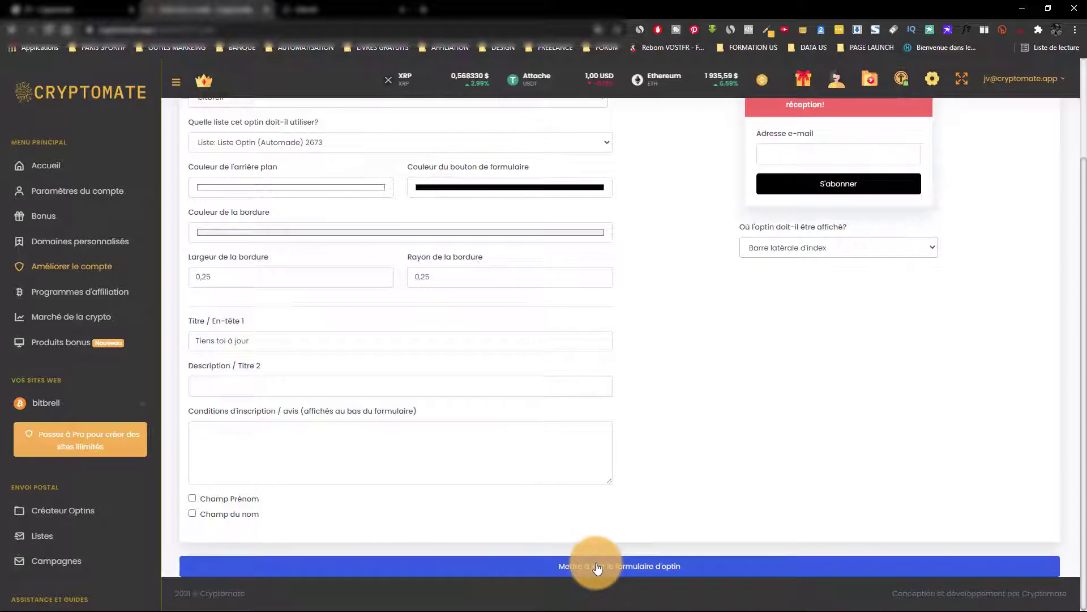
{"action": "left_click", "coordinate": [597, 566]}
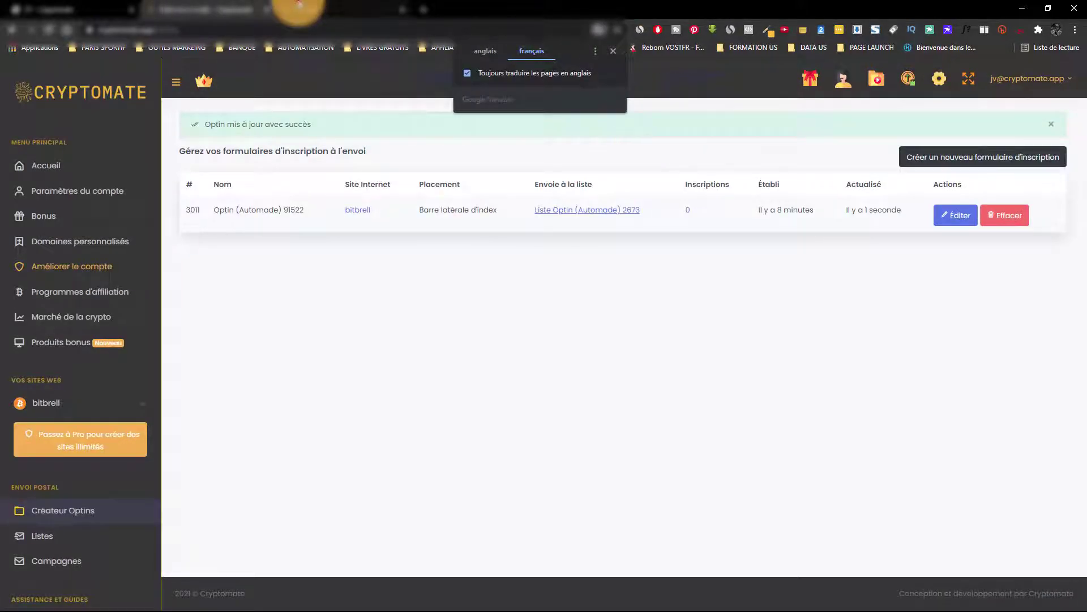
Reload the Blockchain et Astuces site and review its home page, from the opt-in form to the footer
{"action": "left_click", "coordinate": [300, 7]}
{"action": "left_click", "coordinate": [48, 29]}
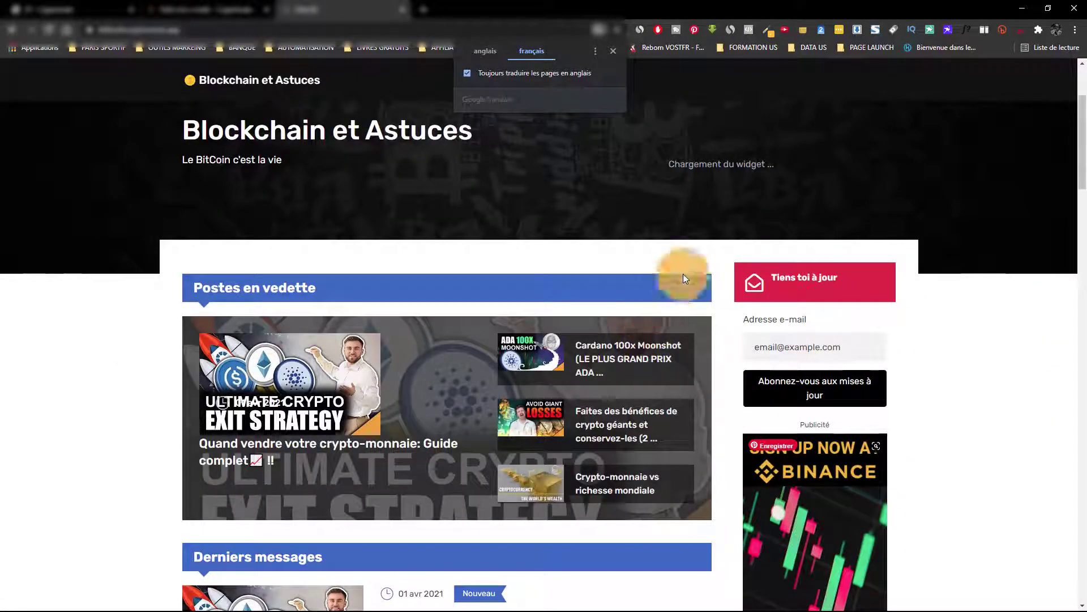
{"action": "left_click", "coordinate": [774, 348]}
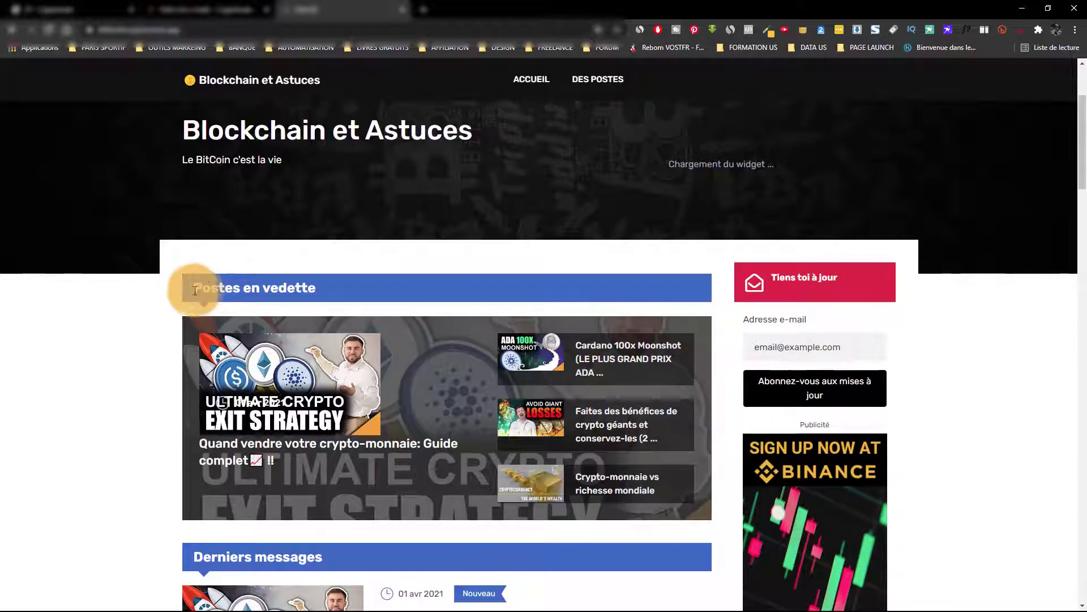
{"action": "scroll", "coordinate": [194, 288], "scroll_direction": "down", "scroll_amount": 4}
{"action": "scroll", "coordinate": [262, 252], "scroll_direction": "up", "scroll_amount": 4}
{"action": "scroll", "coordinate": [272, 255], "scroll_direction": "down", "scroll_amount": 5}
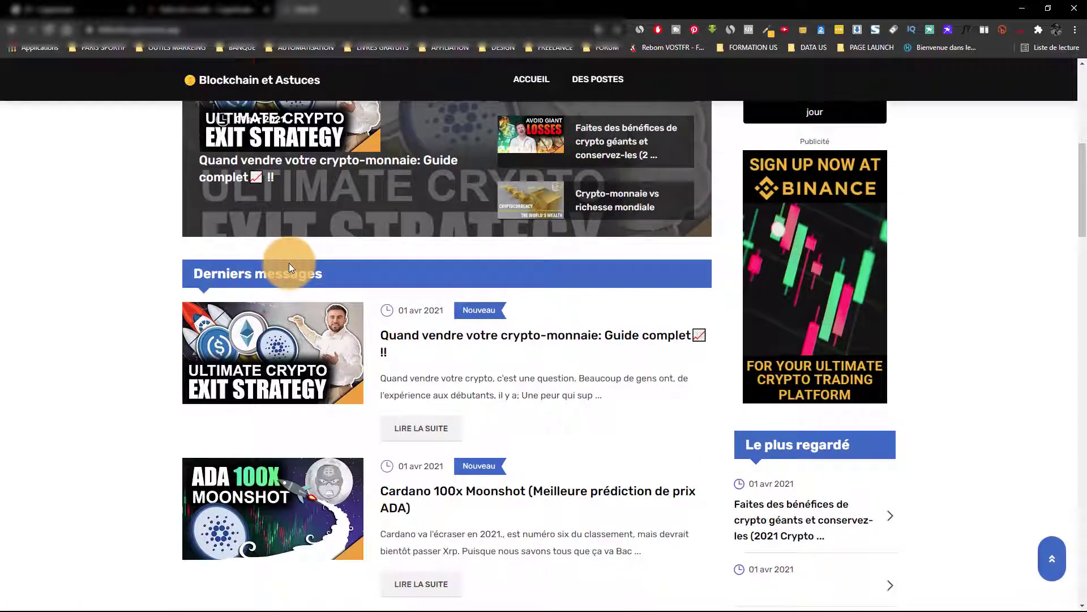
{"action": "scroll", "coordinate": [629, 341], "scroll_direction": "down", "scroll_amount": 6}
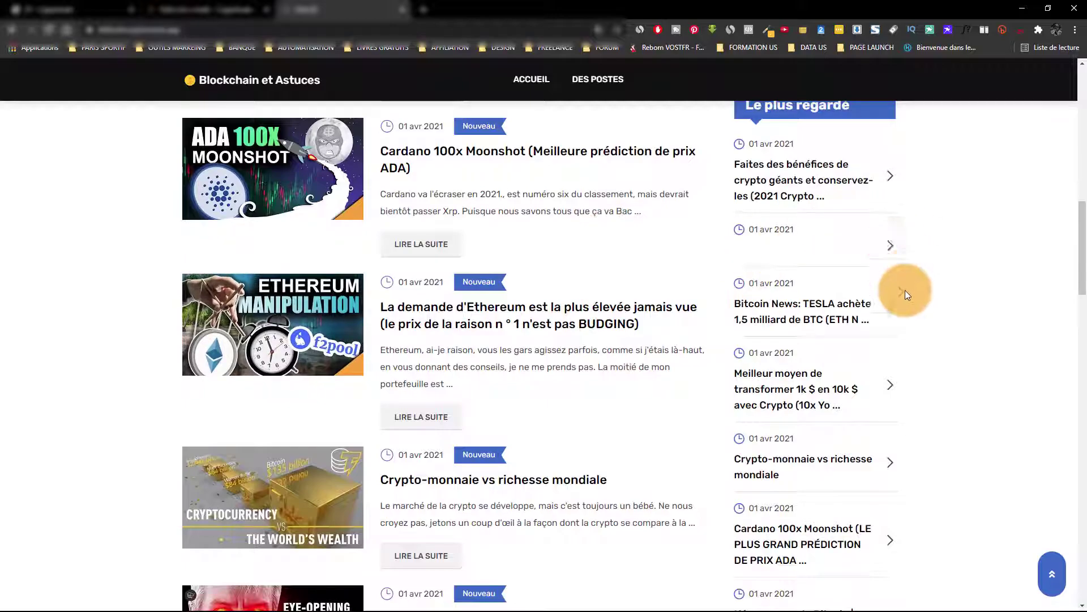
{"action": "scroll", "coordinate": [548, 399], "scroll_direction": "down", "scroll_amount": 9}
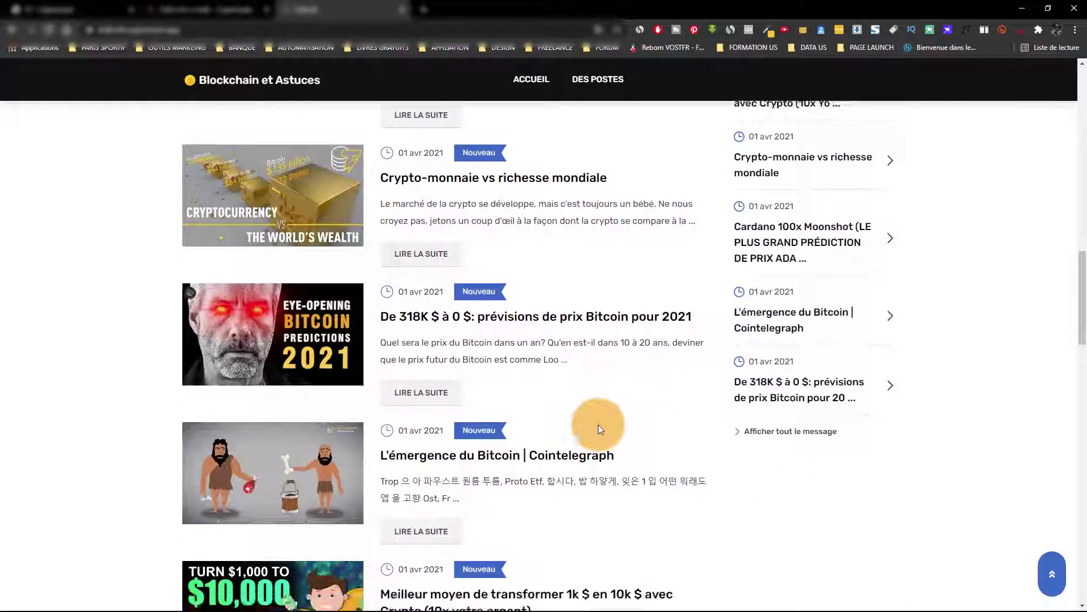
{"action": "scroll", "coordinate": [599, 425], "scroll_direction": "down", "scroll_amount": 20}
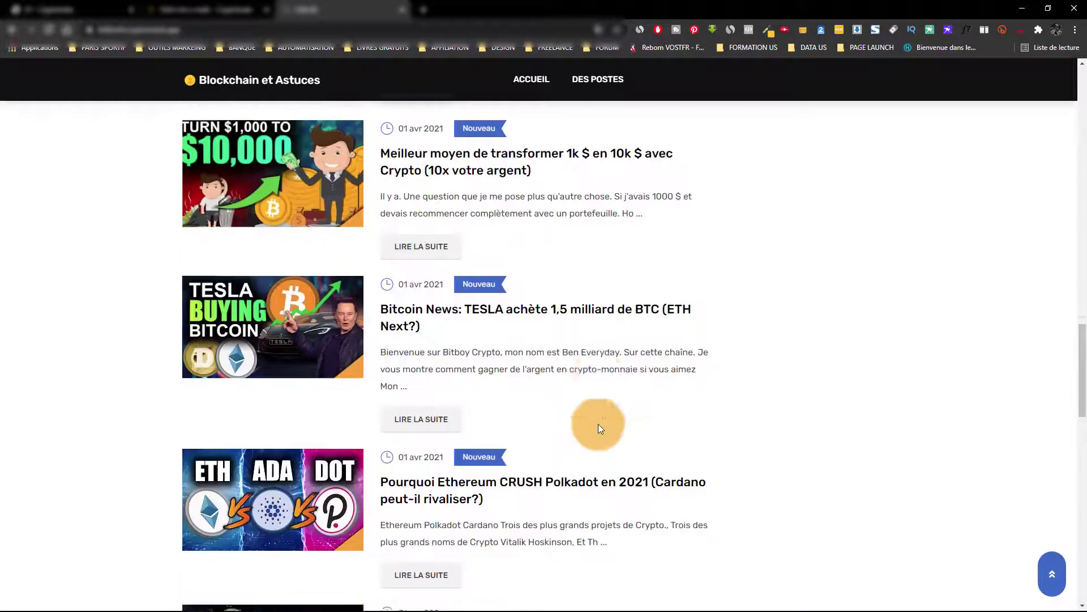
{"action": "scroll", "coordinate": [599, 422], "scroll_direction": "down", "scroll_amount": 5}
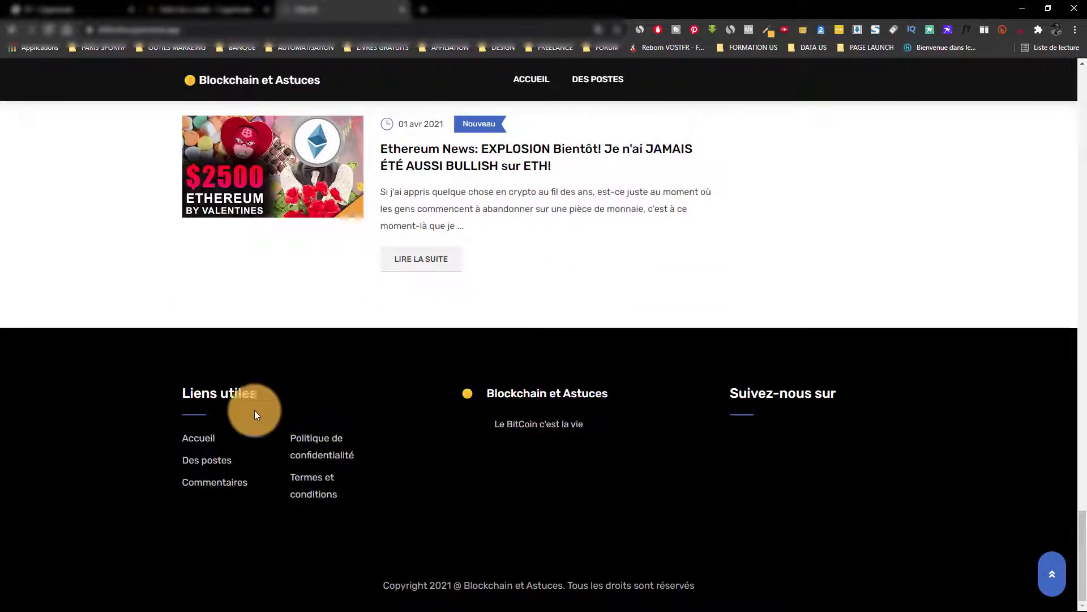
Start a new page for the bitbrell site and title it "Qui suis-je ?"
{"action": "left_click", "coordinate": [248, 6]}
{"action": "left_click", "coordinate": [93, 395]}
{"action": "scroll", "coordinate": [93, 399], "scroll_direction": "down", "scroll_amount": 4}
{"action": "left_click", "coordinate": [78, 325]}
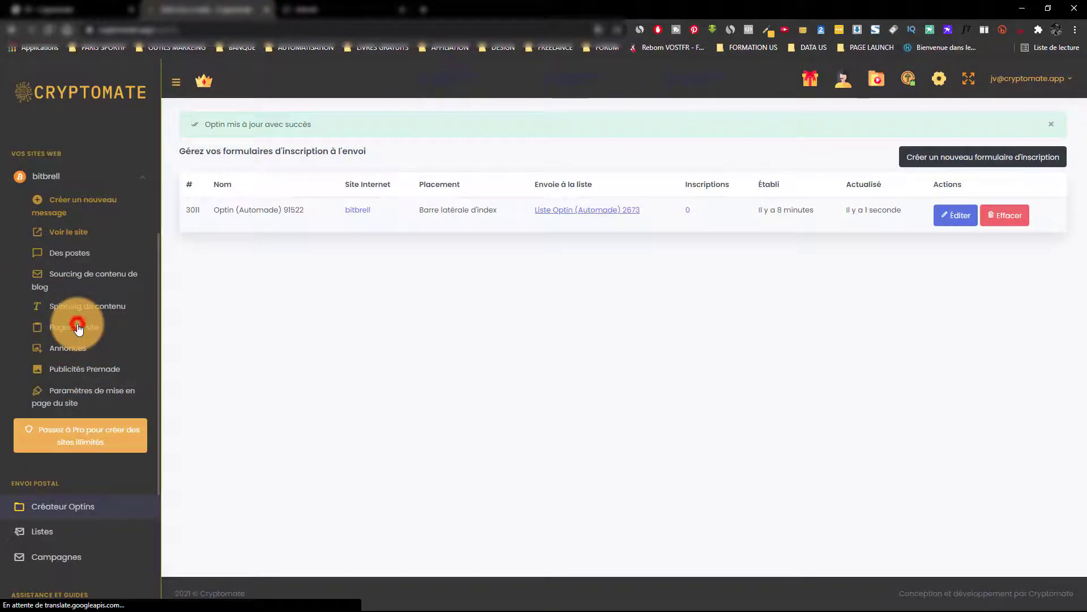
{"action": "left_click", "coordinate": [1026, 131]}
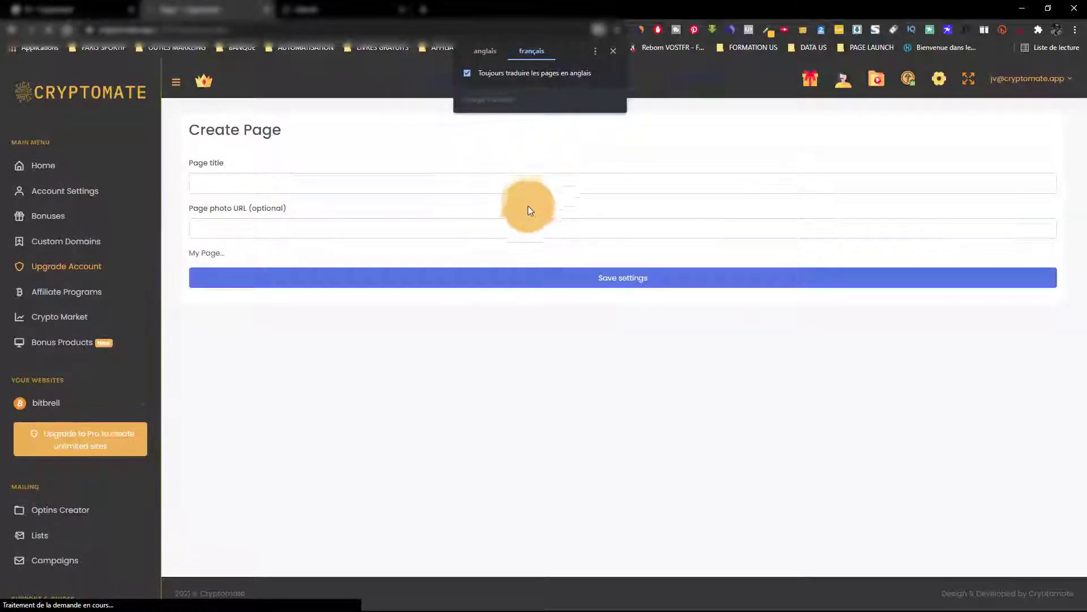
{"action": "left_click", "coordinate": [367, 188]}
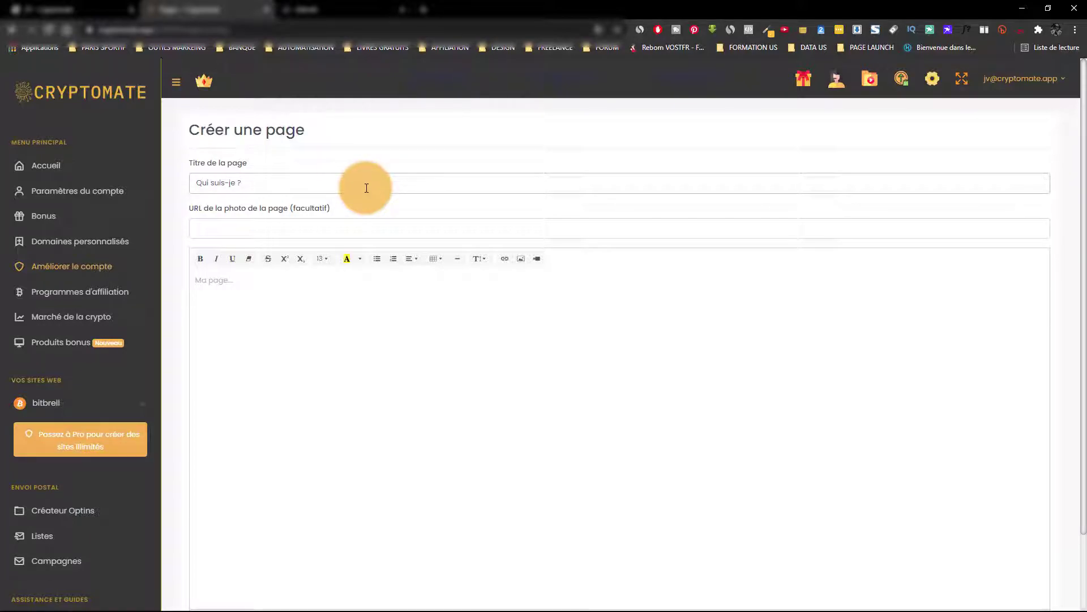
Fill the page body with three paragraphs of Lorem ipsum text, keeping the source formatting
{"action": "left_click", "coordinate": [364, 330]}
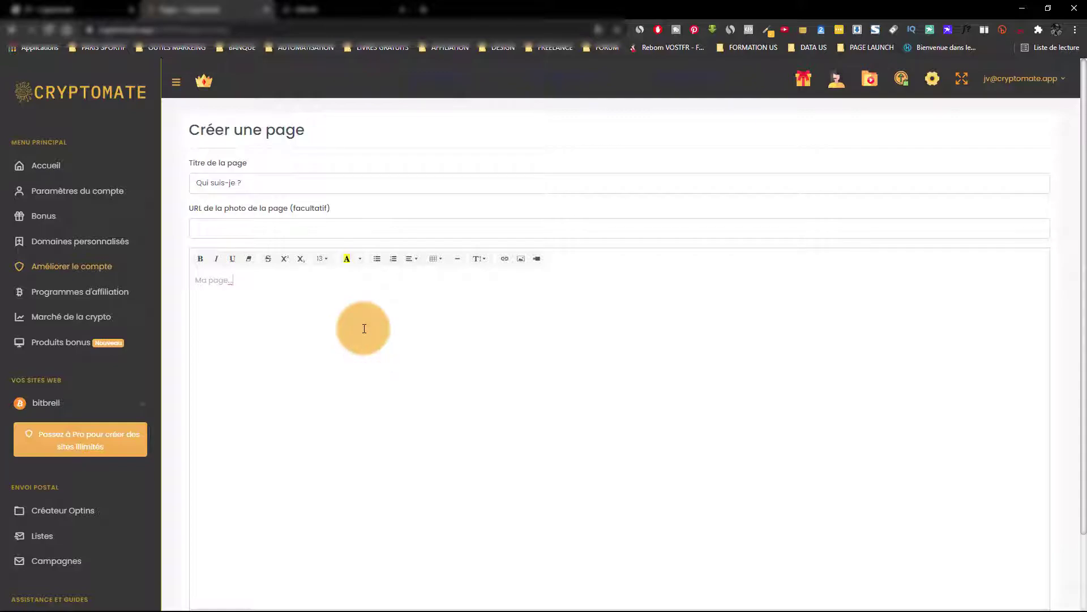
{"action": "right_click", "coordinate": [364, 329]}
{"action": "left_click", "coordinate": [329, 390]}
{"action": "left_click_drag", "start_coordinate": [300, 461], "coordinate": [151, 263]}
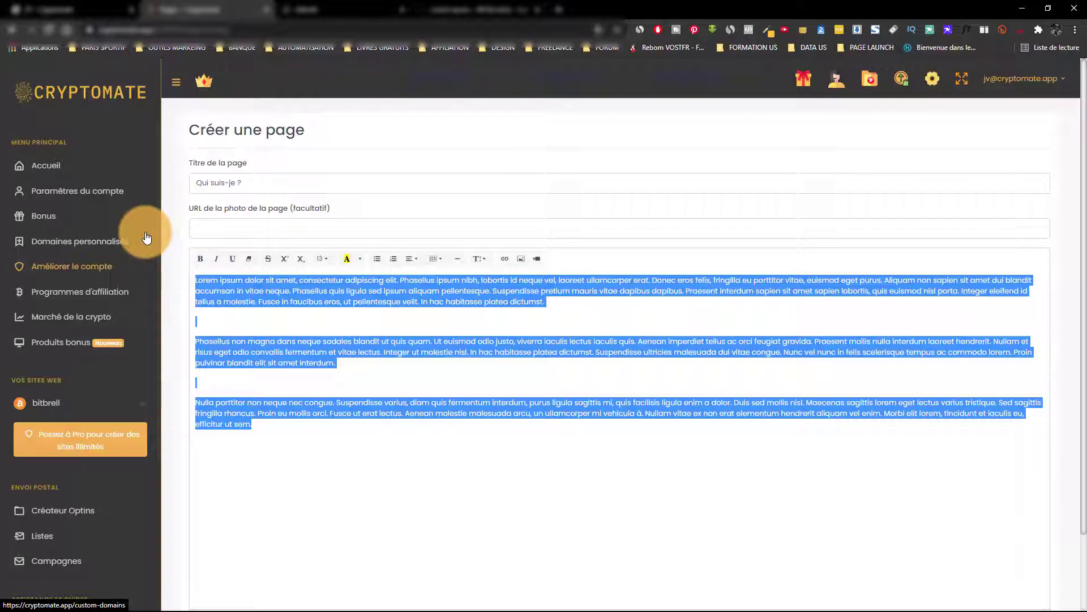
{"action": "key", "text": "BackSpace"}
{"action": "key", "text": "ctrl+z"}
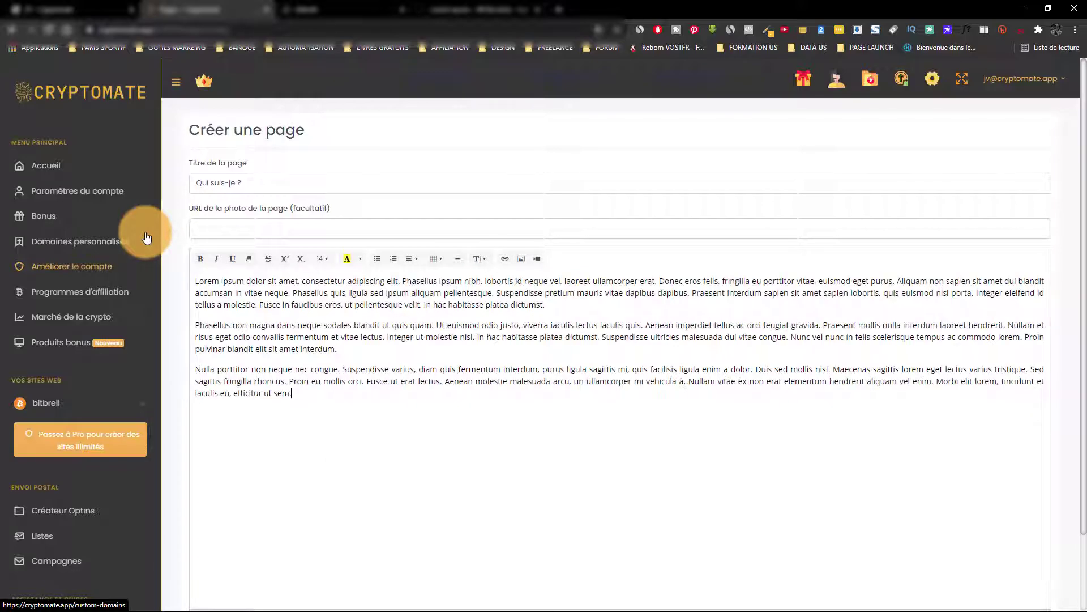
Add a link on the words around "nisl. In" in the second paragraph and save the page
{"action": "left_click_drag", "start_coordinate": [433, 337], "coordinate": [496, 337]}
{"action": "left_click", "coordinate": [505, 259]}
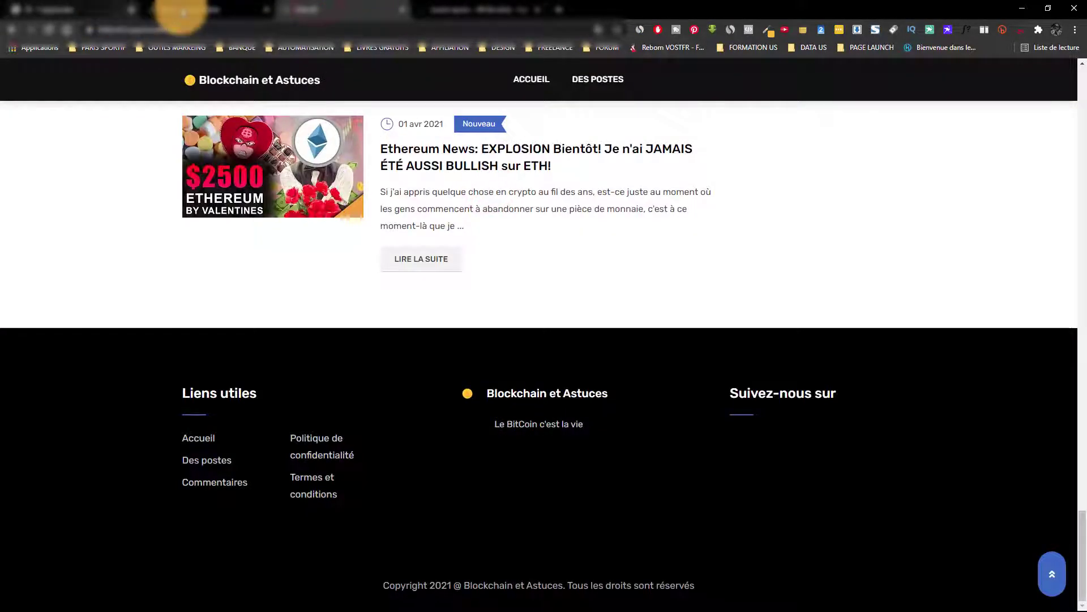
{"action": "left_click", "coordinate": [181, 9]}
Reload the Blockchain et Astuces site and check the "Qui suis-je ?" page and its linked text
{"action": "left_click", "coordinate": [309, 11]}
{"action": "left_click", "coordinate": [49, 30]}
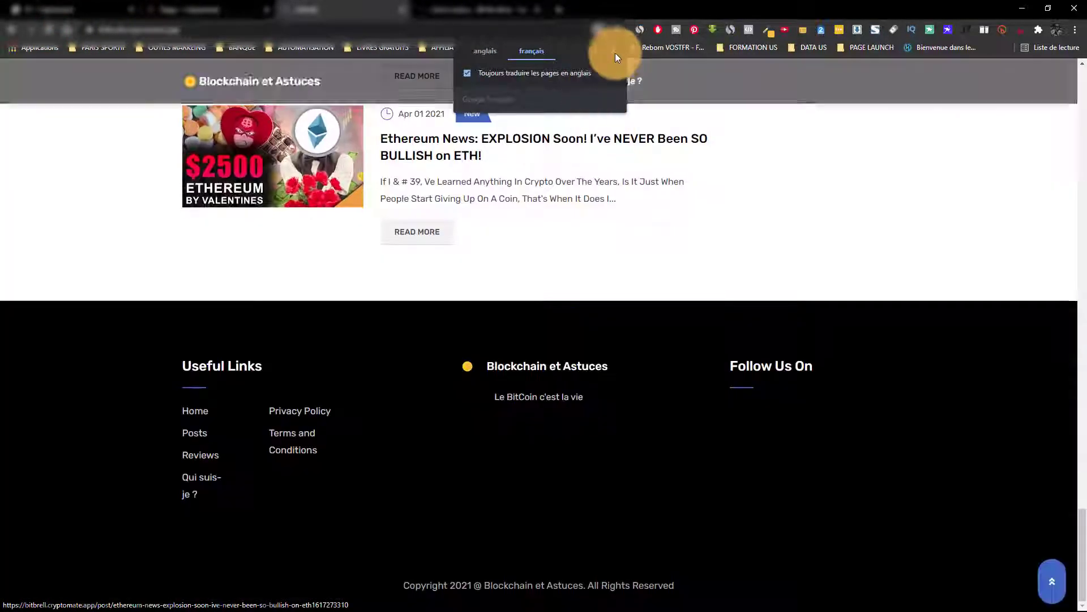
{"action": "left_click", "coordinate": [616, 55]}
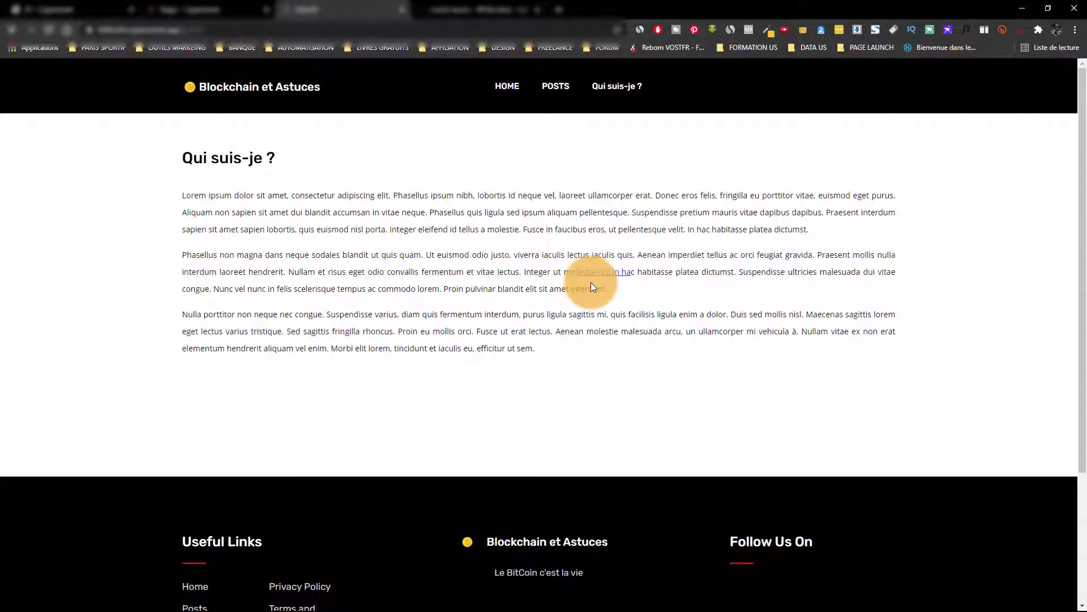
Return to Cryptomate, open the affiliate programs list and go to CEX.io's application page
{"action": "left_click", "coordinate": [206, 10]}
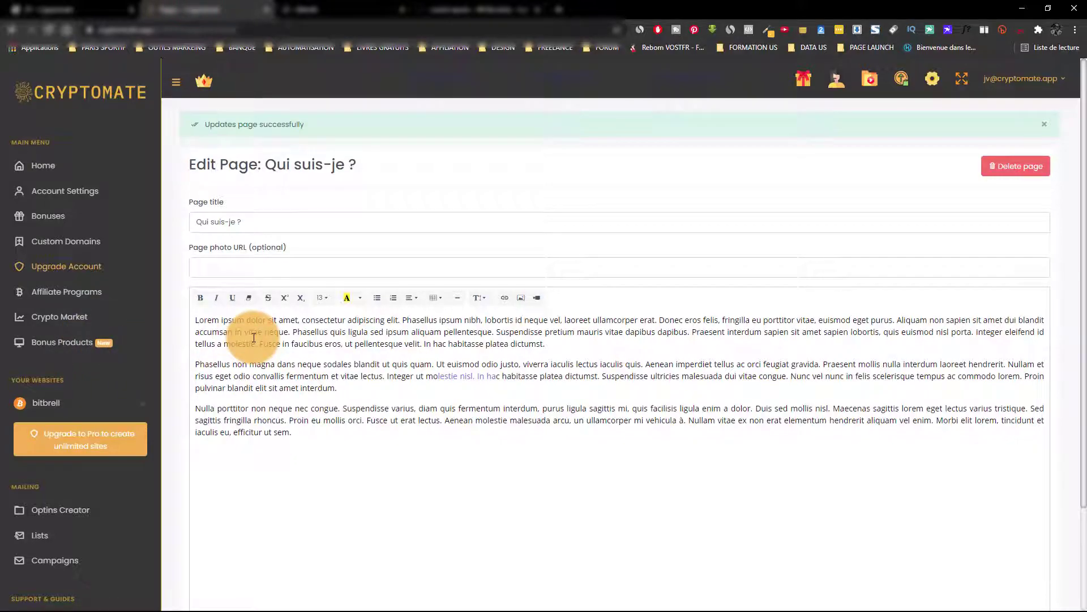
{"action": "left_click", "coordinate": [121, 294]}
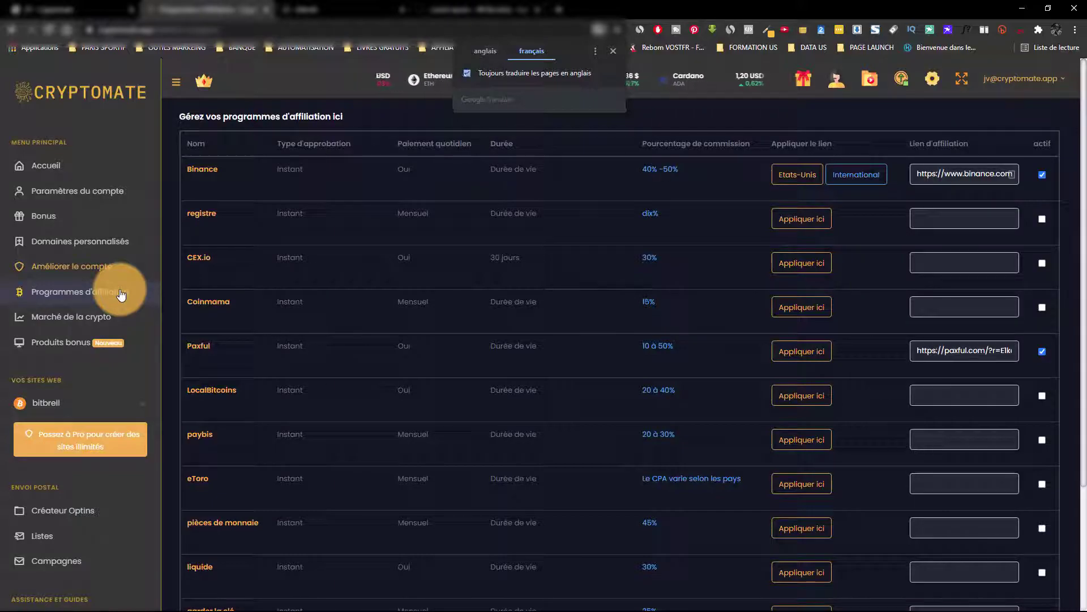
{"action": "left_click", "coordinate": [609, 50]}
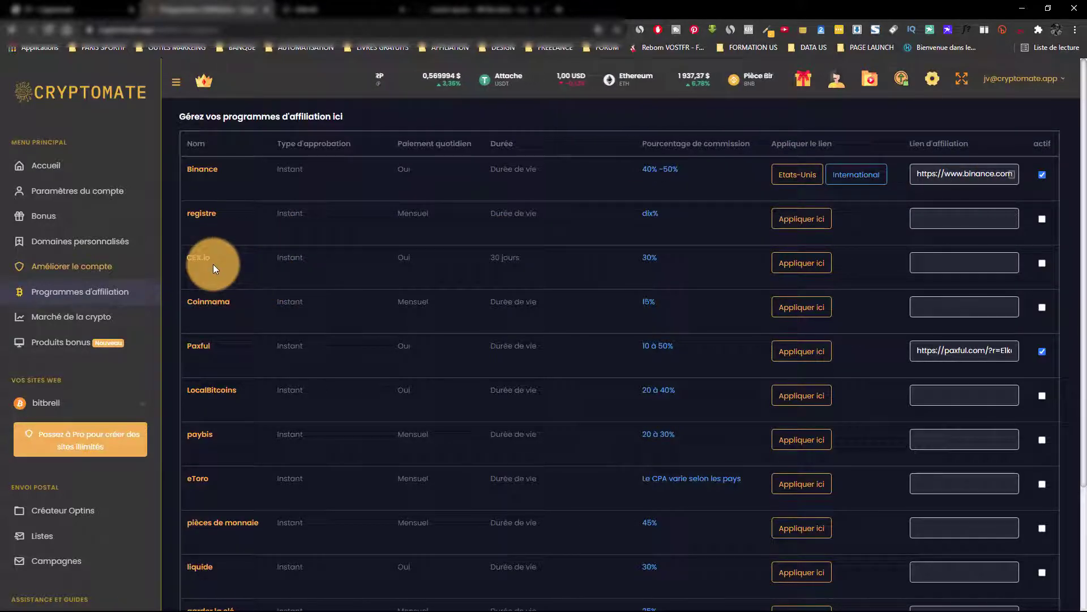
{"action": "left_click", "coordinate": [822, 263]}
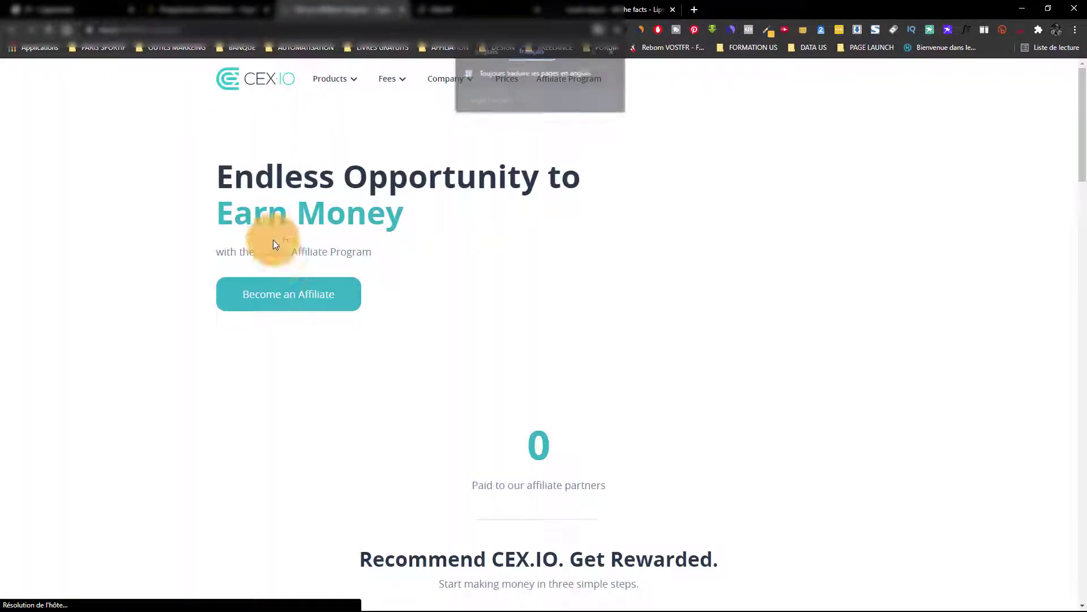
{"action": "left_click", "coordinate": [614, 50]}
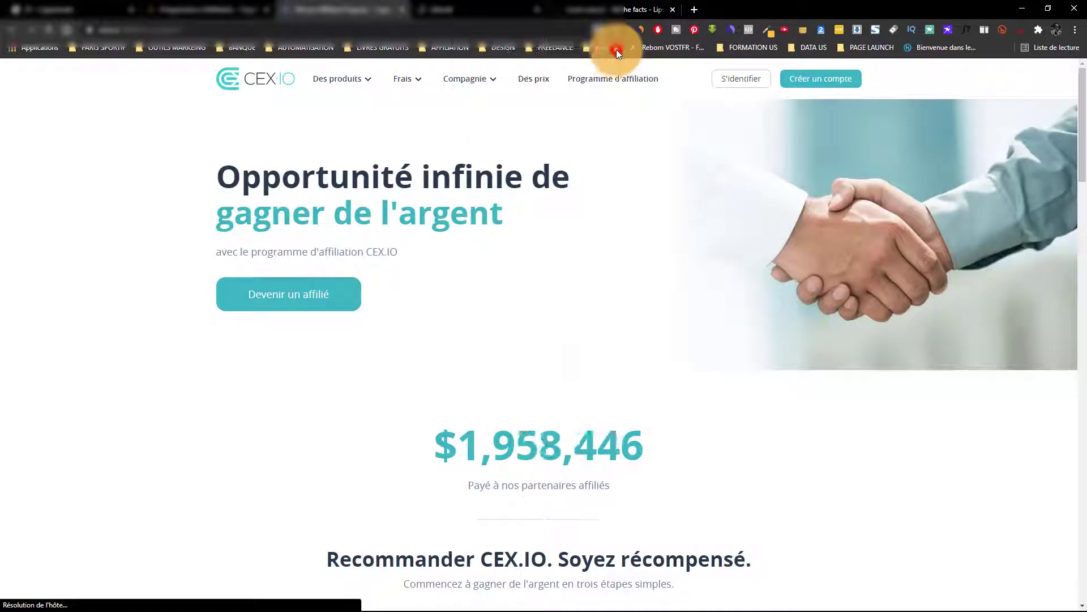
Read CEX.io's affiliate page, covering the joining, promotion and earning steps and the reasons to join
{"action": "scroll", "coordinate": [486, 301], "scroll_direction": "down", "scroll_amount": 5}
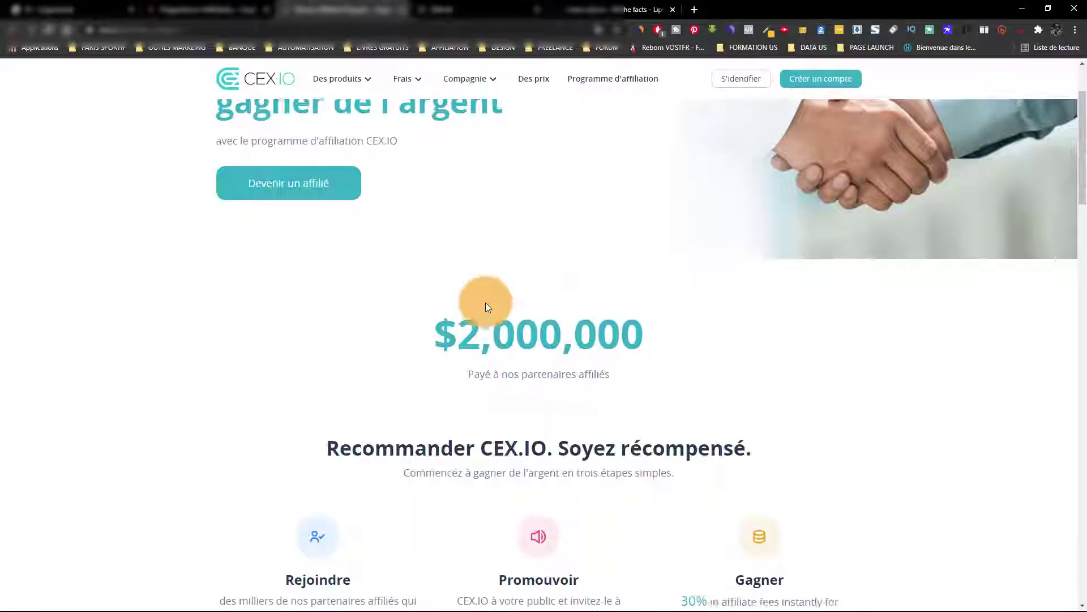
{"action": "scroll", "coordinate": [484, 307], "scroll_direction": "down", "scroll_amount": 3}
{"action": "left_click_drag", "start_coordinate": [217, 260], "coordinate": [563, 288]}
{"action": "left_click_drag", "start_coordinate": [700, 258], "coordinate": [771, 303]}
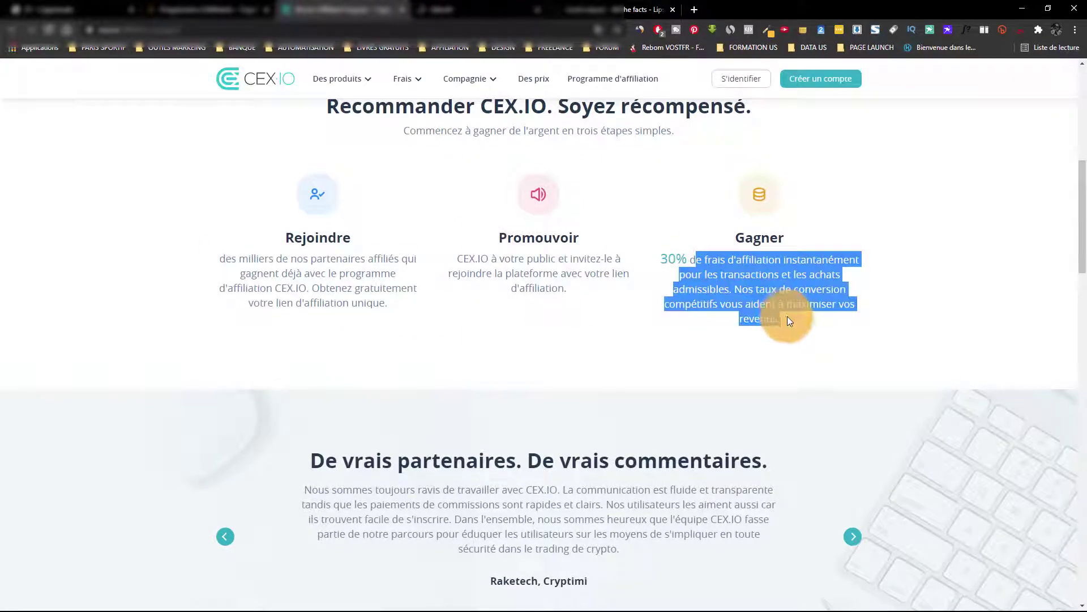
{"action": "scroll", "coordinate": [602, 329], "scroll_direction": "down", "scroll_amount": 6}
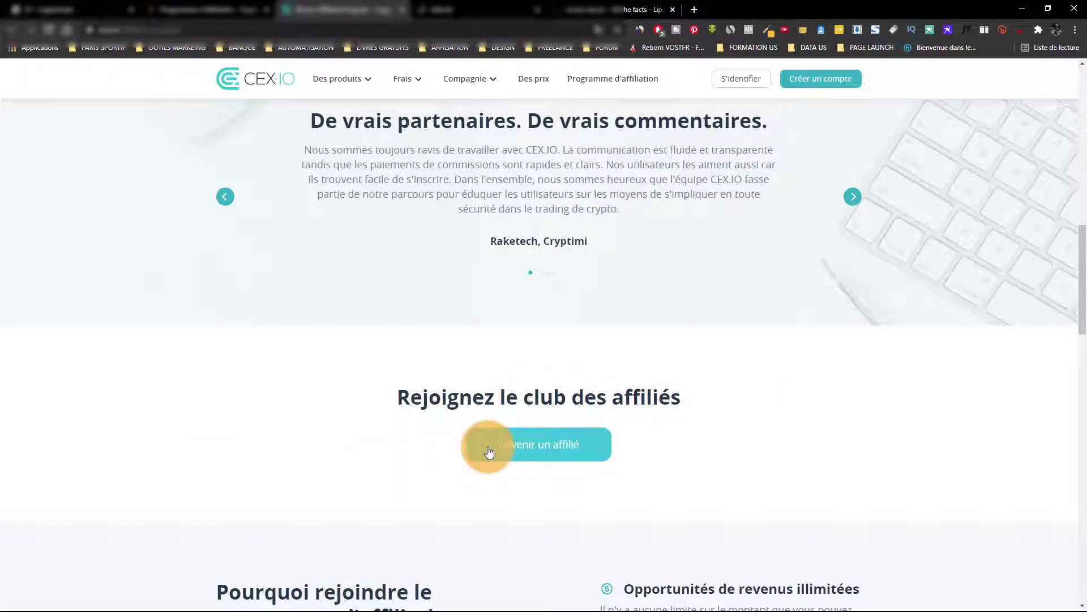
{"action": "scroll", "coordinate": [456, 447], "scroll_direction": "down", "scroll_amount": 5}
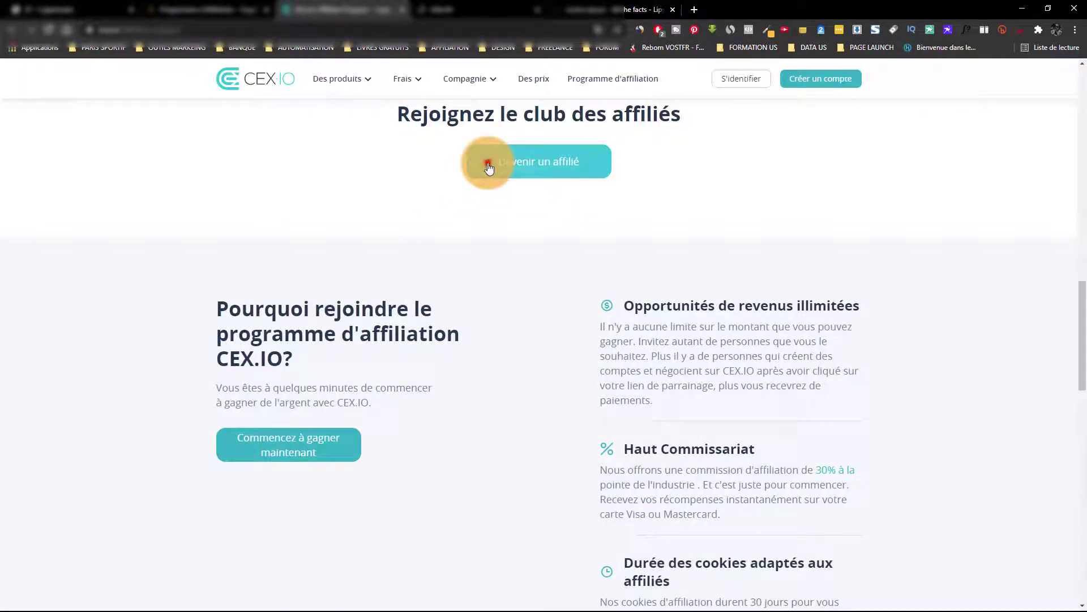
Open the CEX.io affiliate sign-up form and examine its email, password and country fields
{"action": "left_click", "coordinate": [489, 166]}
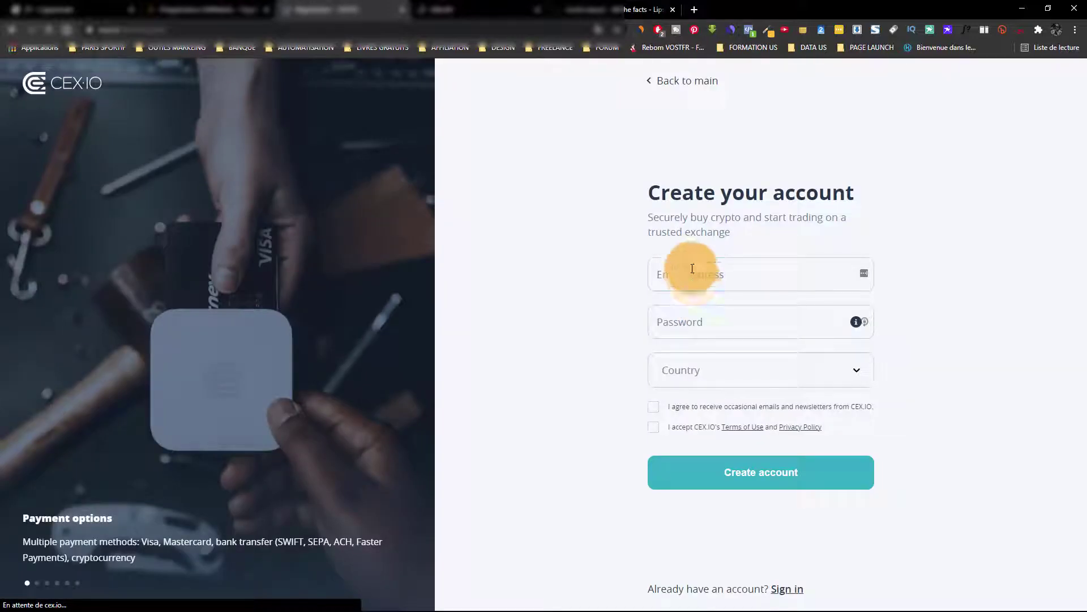
{"action": "left_click", "coordinate": [690, 266]}
{"action": "left_click", "coordinate": [703, 320]}
{"action": "left_click", "coordinate": [704, 375]}
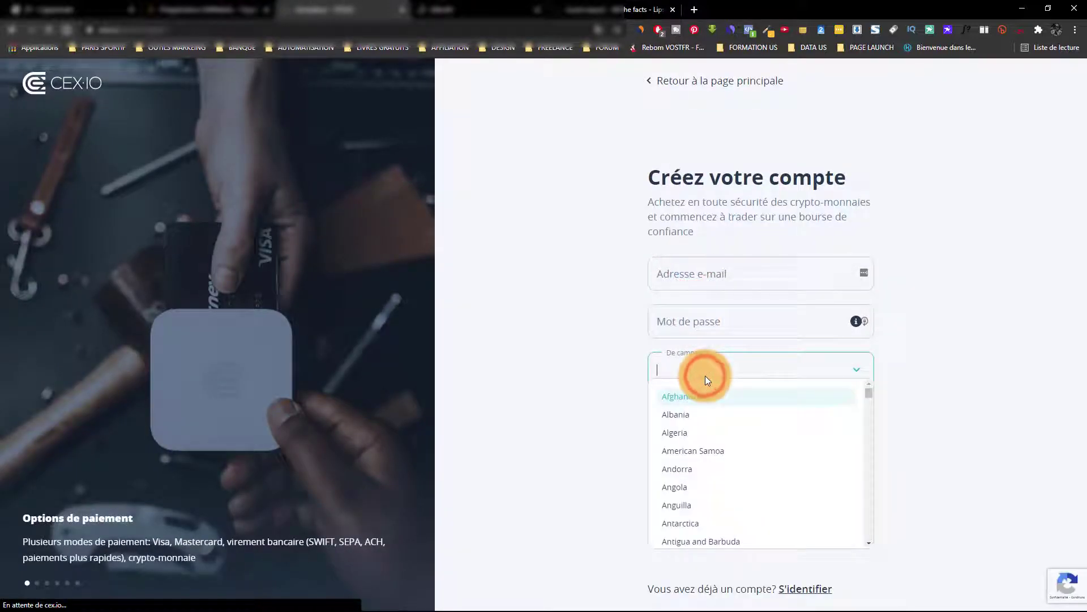
{"action": "scroll", "coordinate": [705, 400], "scroll_direction": "down", "scroll_amount": 10}
{"action": "left_click", "coordinate": [446, 274]}
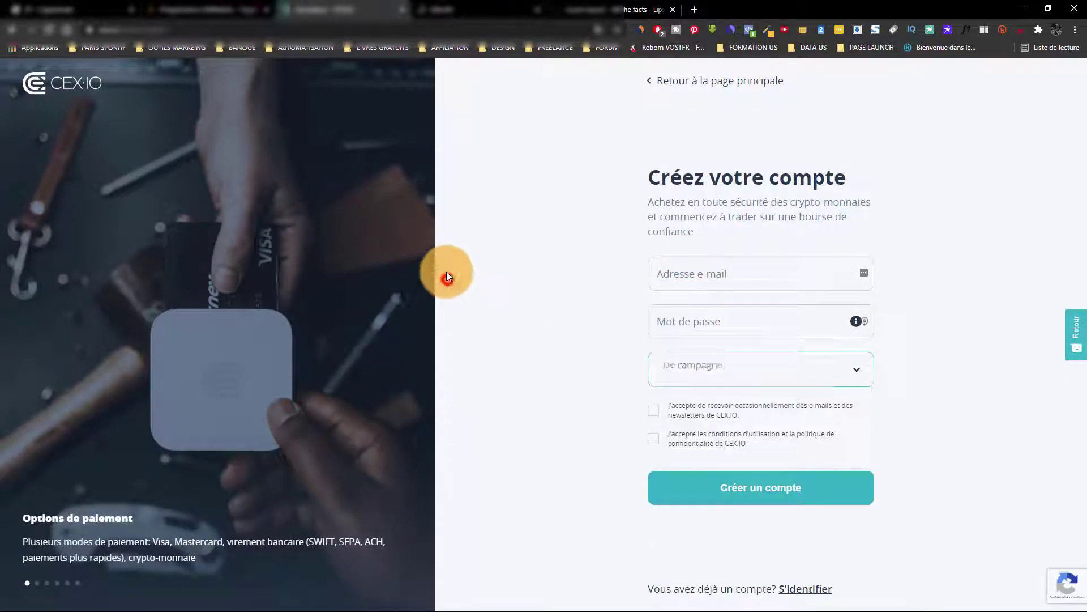
Revisit the affiliate link fields in Cryptomate and open the site's "Cardano 100x Moonshot" article to view its Binance ad
{"action": "left_click", "coordinate": [207, 9]}
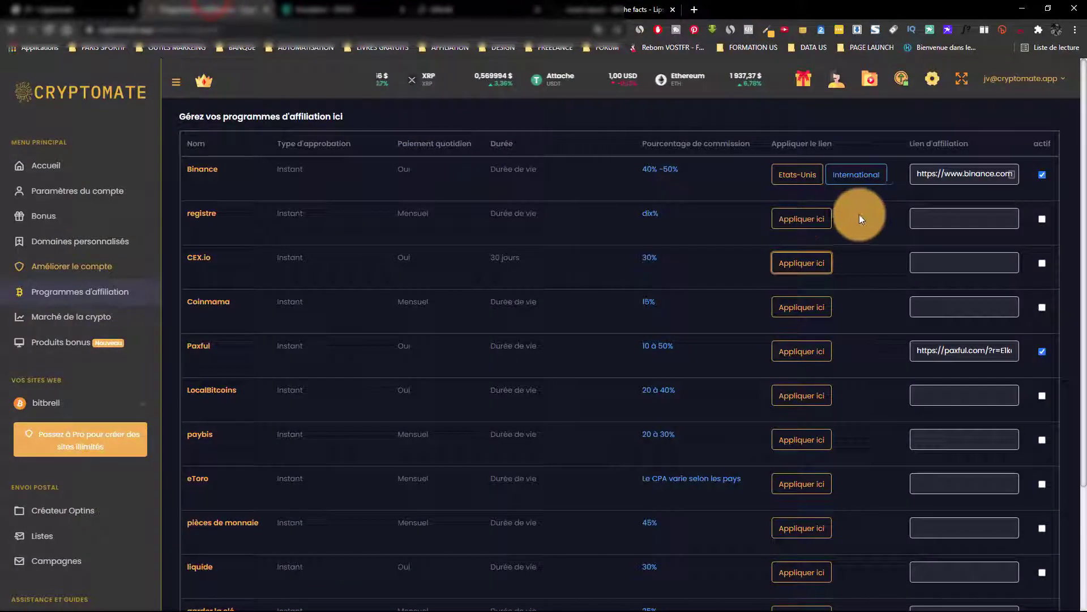
{"action": "left_click", "coordinate": [967, 217]}
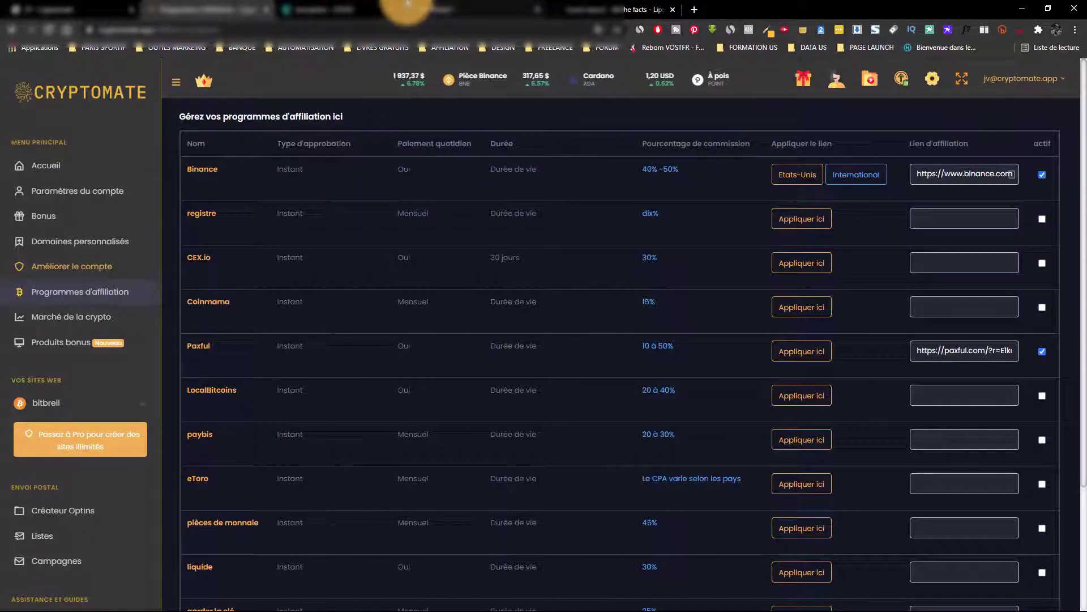
{"action": "left_click", "coordinate": [340, 9]}
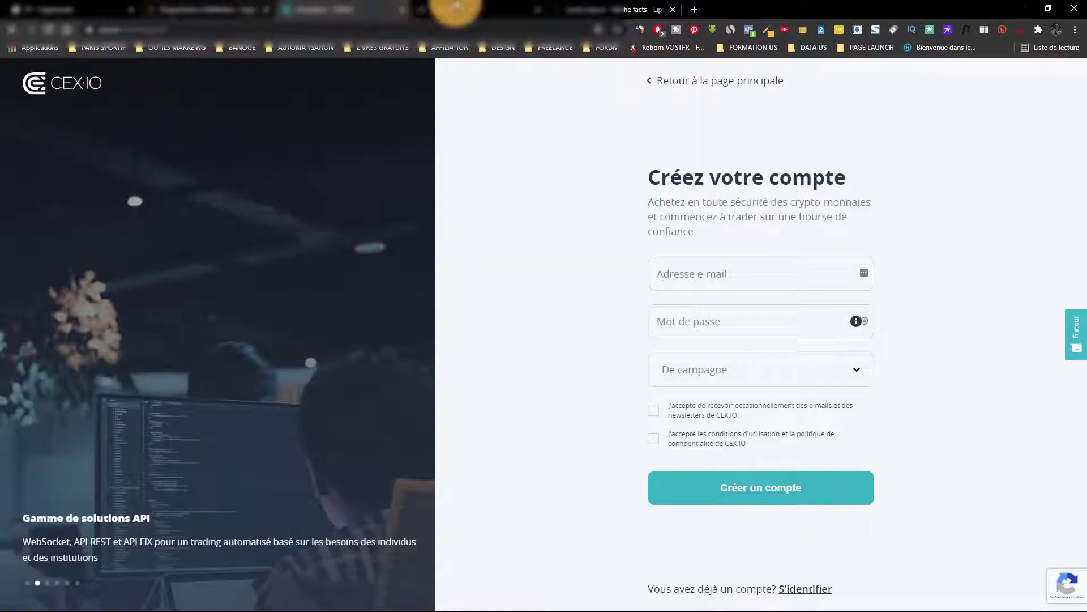
{"action": "left_click", "coordinate": [456, 9]}
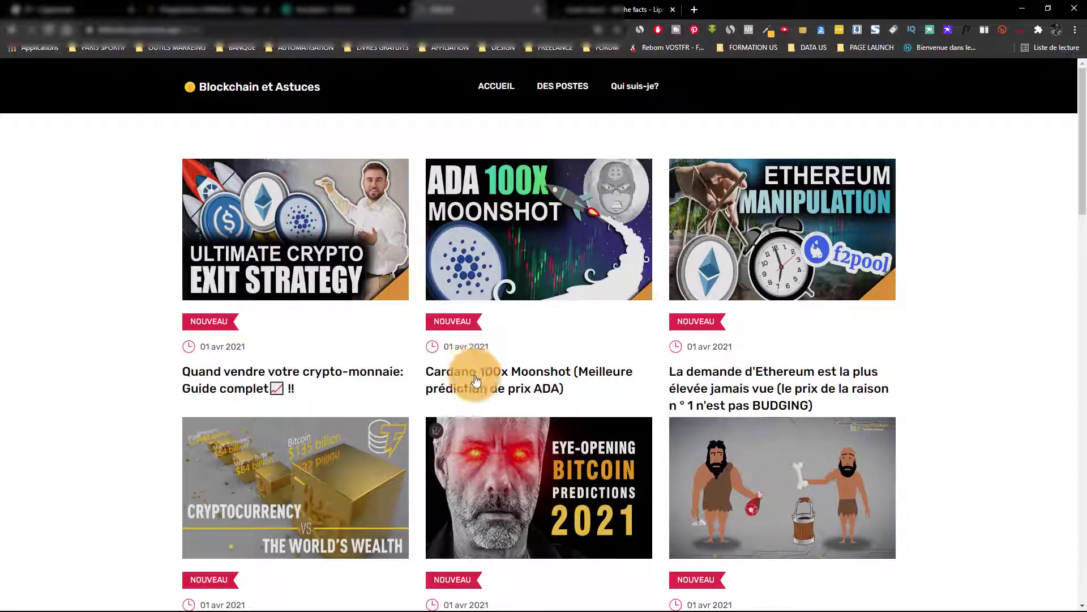
{"action": "left_click", "coordinate": [475, 383]}
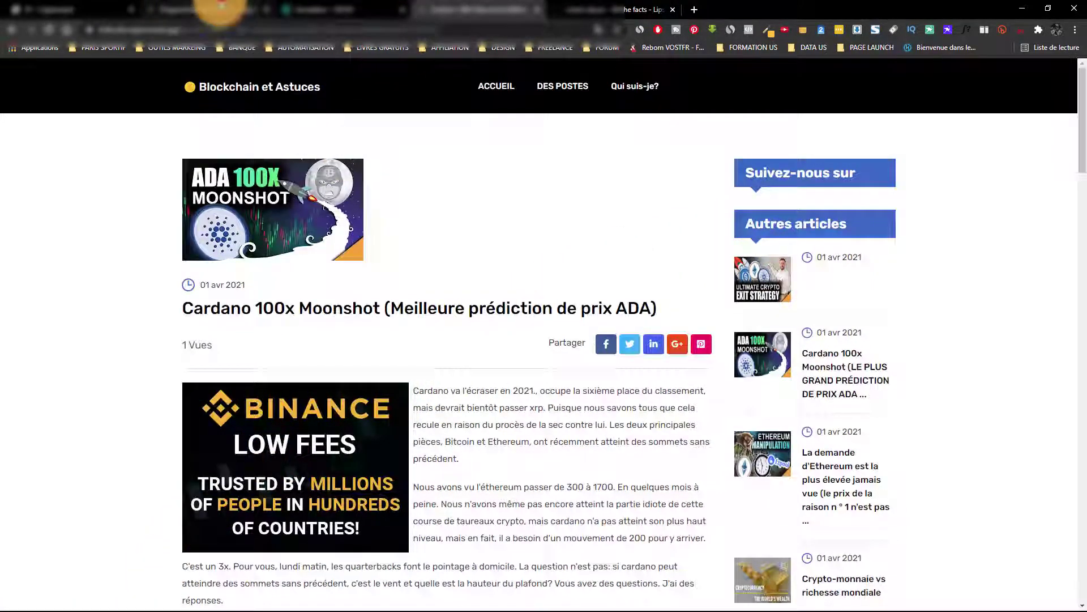
Copy the full Binance affiliate link from Cryptomate's affiliate programs list
{"action": "left_click", "coordinate": [221, 8]}
{"action": "left_click", "coordinate": [924, 174]}
{"action": "left_click_drag", "start_coordinate": [924, 175], "coordinate": [1082, 193]}
{"action": "key", "text": "ctrl+c"}
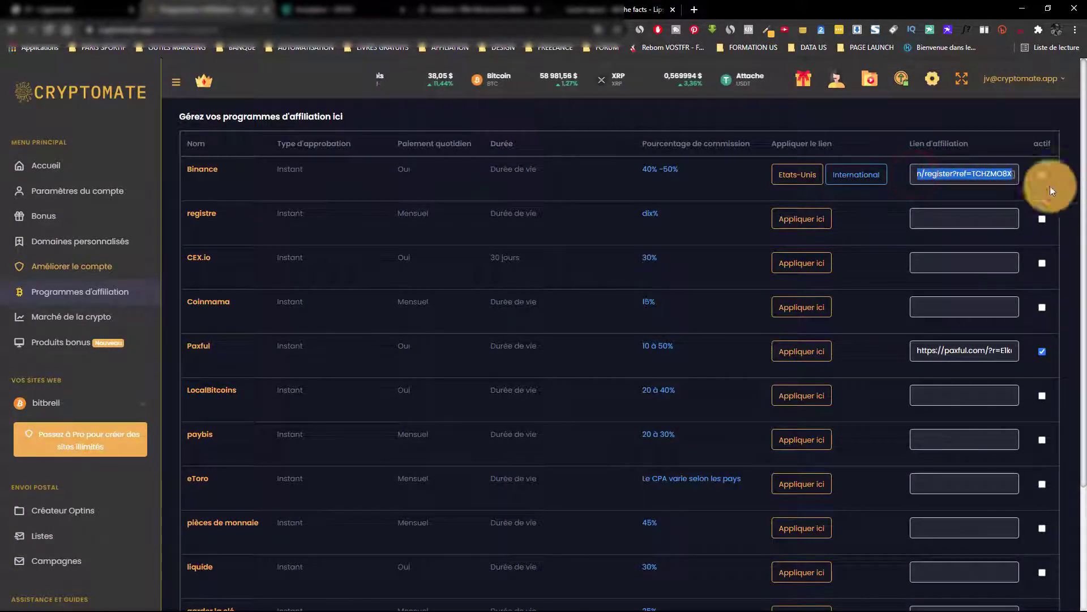
{"action": "right_click", "coordinate": [986, 173]}
{"action": "left_click", "coordinate": [925, 216]}
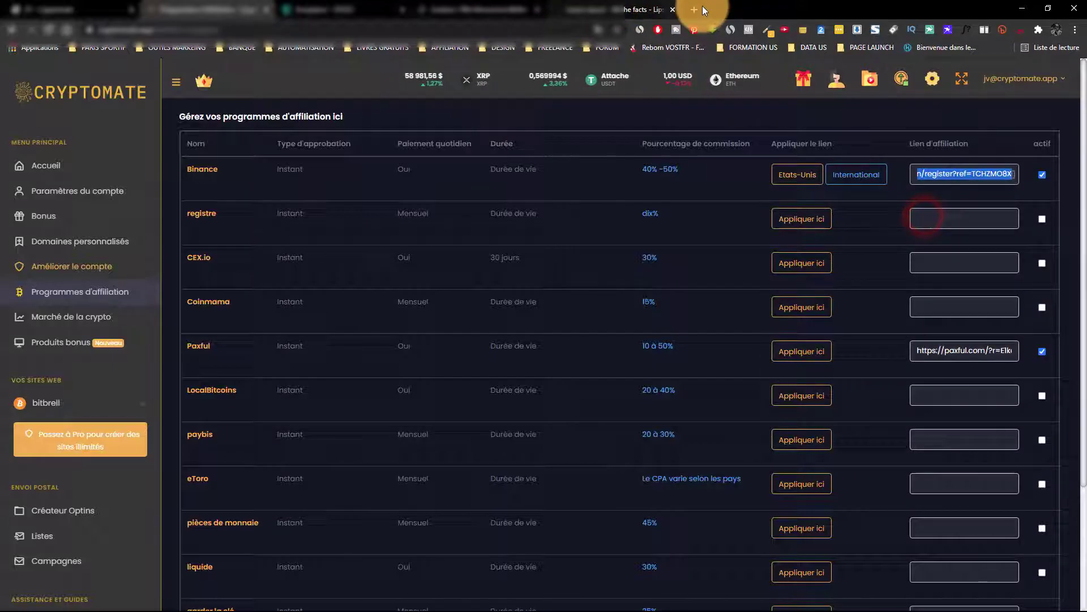
Load the copied Binance affiliate link in the Lorem Ipsum browser tab
{"action": "left_click", "coordinate": [643, 10]}
{"action": "left_click", "coordinate": [354, 29]}
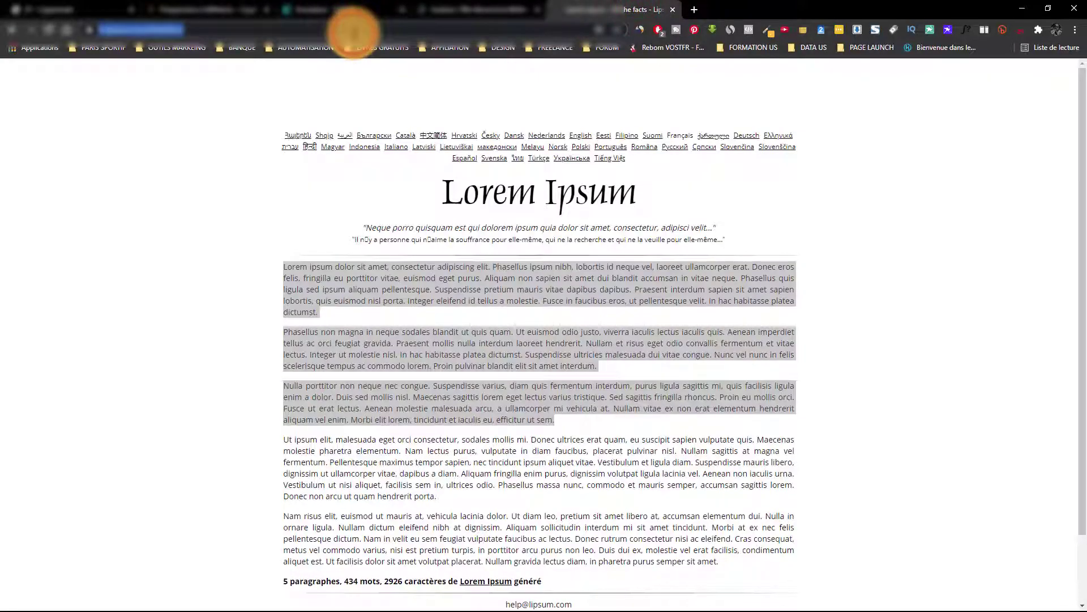
{"action": "key", "text": "ctrl+v"}
{"action": "key", "text": "Return"}
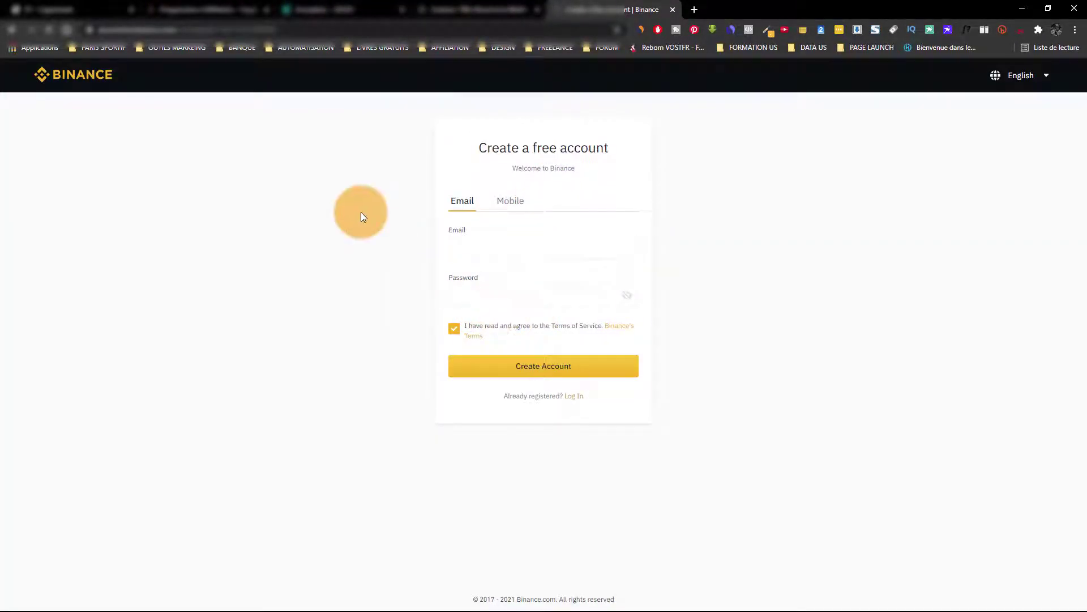
Follow the Binance ad in the Cardano article to compare its destination, and close both Binance registration pages
{"action": "left_click", "coordinate": [447, 9]}
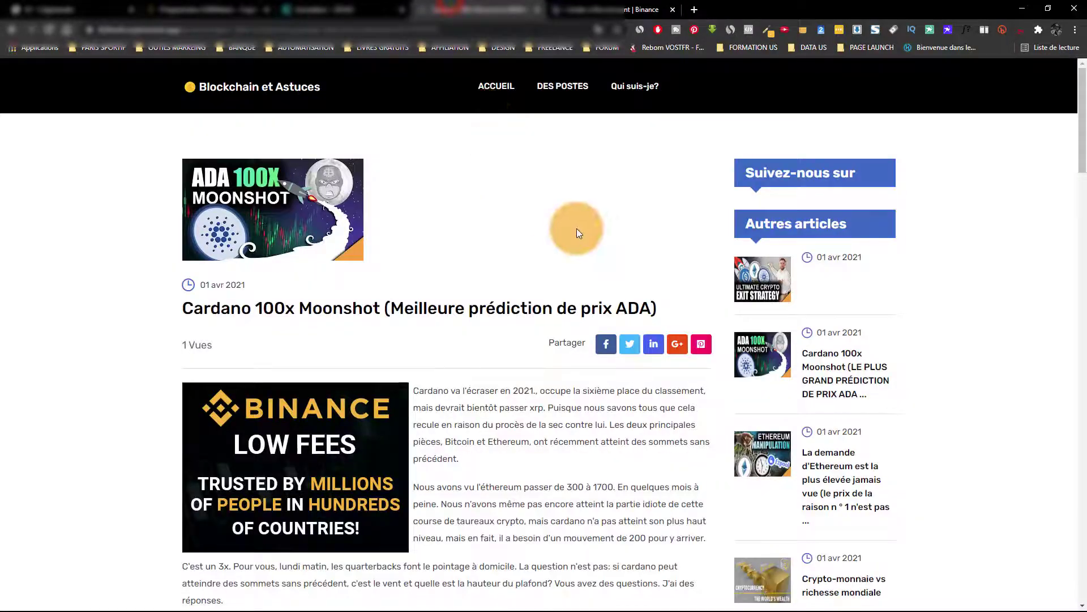
{"action": "left_click", "coordinate": [327, 470]}
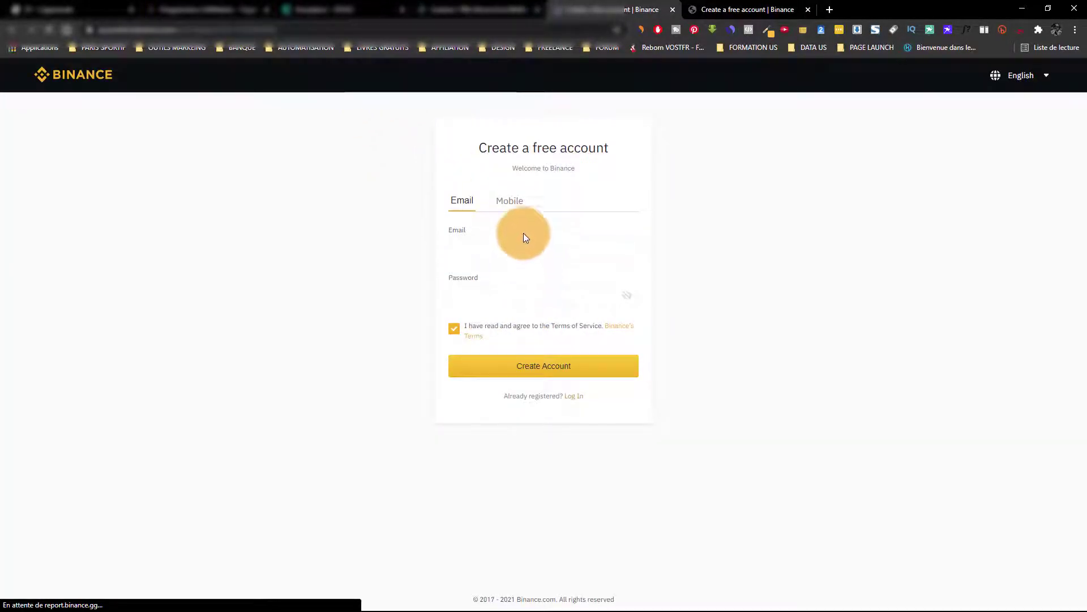
{"action": "left_click", "coordinate": [672, 10]}
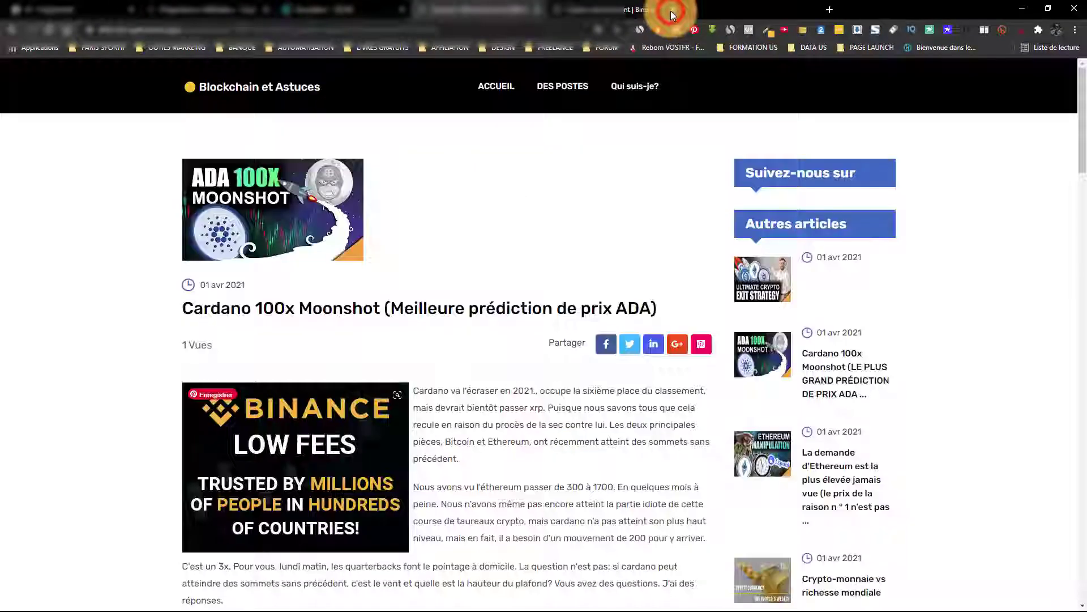
{"action": "left_click", "coordinate": [673, 10]}
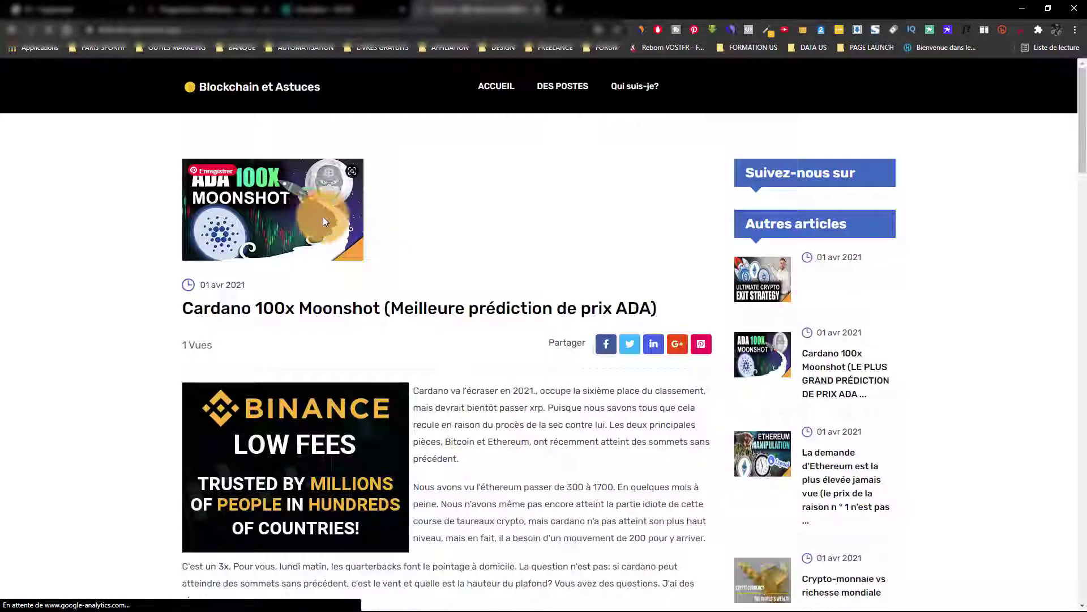
Look through the Cardano article for further ads and return to the site's home page
{"action": "scroll", "coordinate": [408, 214], "scroll_direction": "down", "scroll_amount": 7}
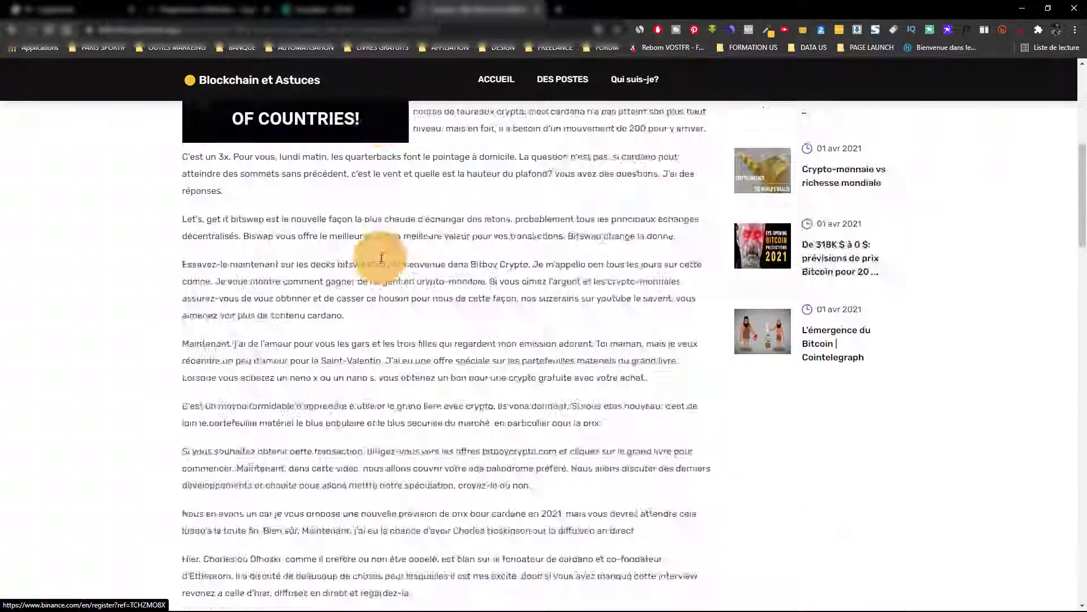
{"action": "scroll", "coordinate": [382, 258], "scroll_direction": "down", "scroll_amount": 10}
{"action": "scroll", "coordinate": [243, 343], "scroll_direction": "up", "scroll_amount": 15}
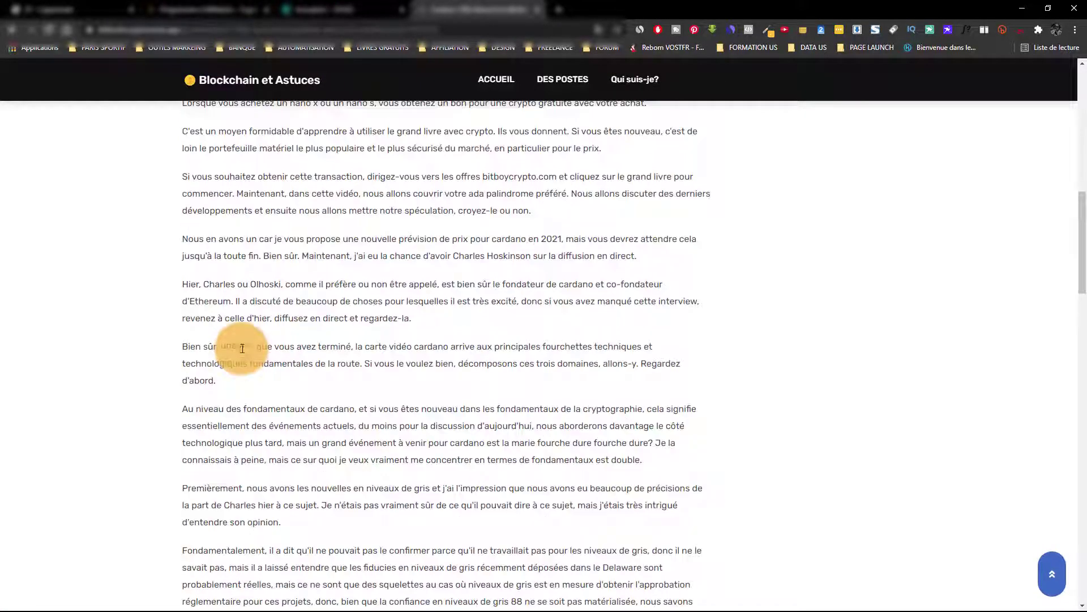
{"action": "left_click", "coordinate": [271, 91]}
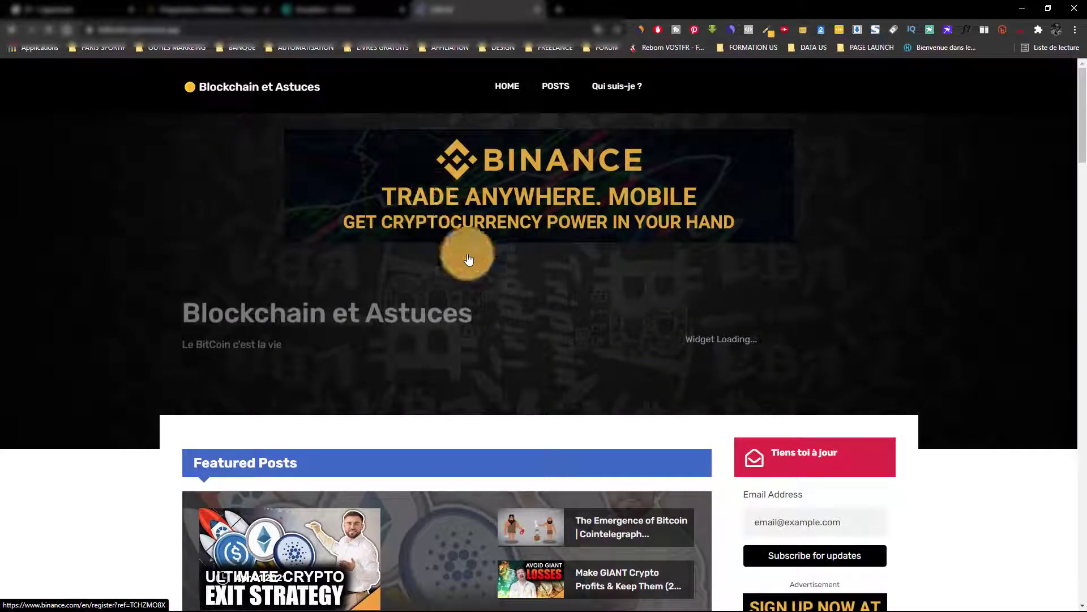
In bitbrell's premade advertisements in Cryptomate, deactivate the Binance sidebar, top index and popup banners
{"action": "left_click", "coordinate": [226, 9]}
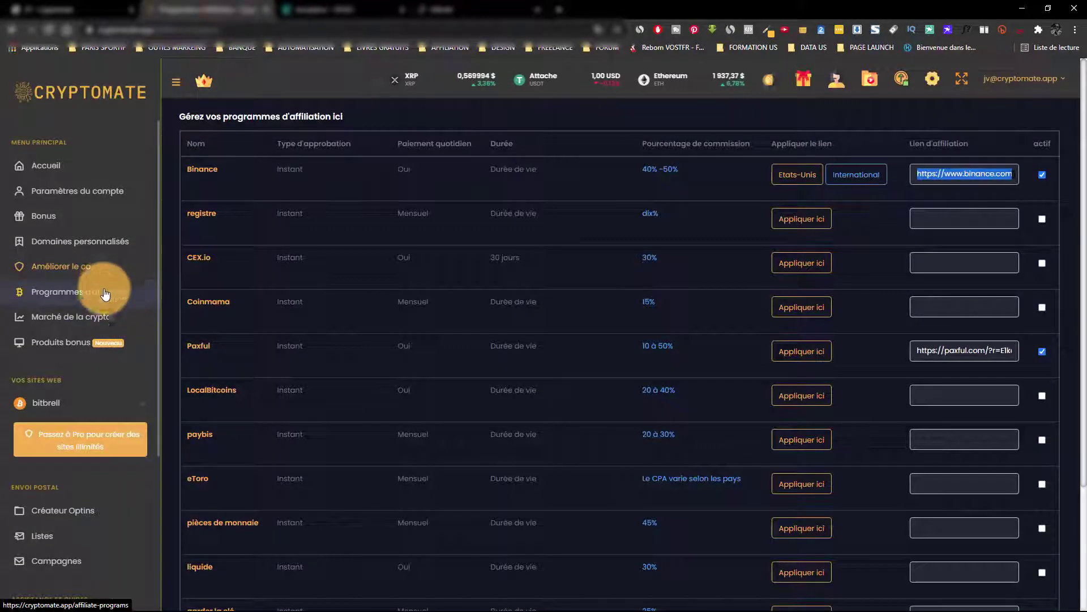
{"action": "left_click", "coordinate": [102, 402]}
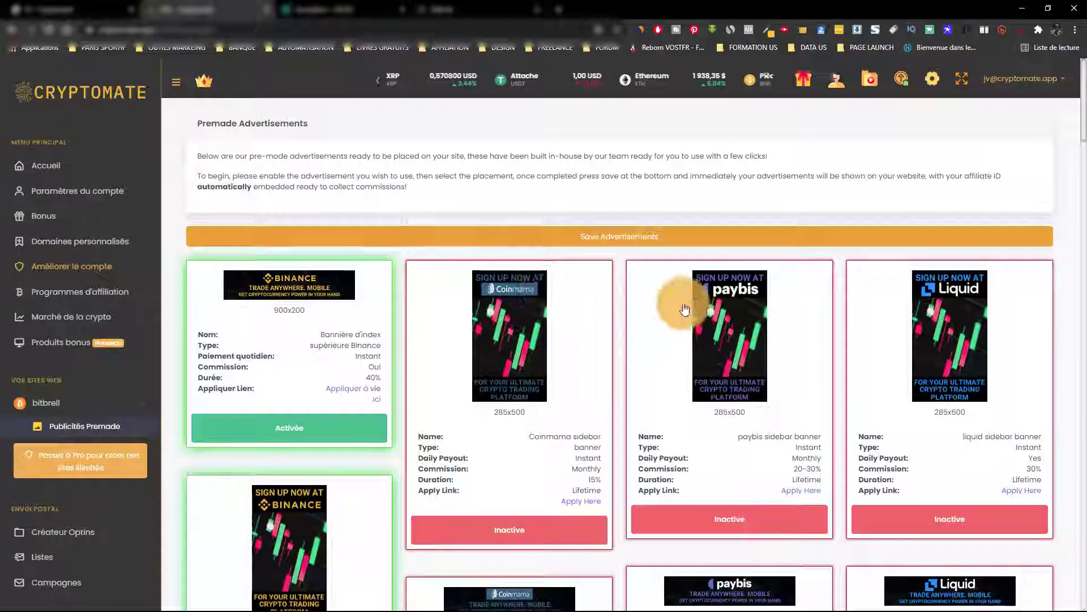
{"action": "scroll", "coordinate": [401, 478], "scroll_direction": "down", "scroll_amount": 5}
{"action": "scroll", "coordinate": [372, 485], "scroll_direction": "down", "scroll_amount": 5}
{"action": "scroll", "coordinate": [359, 474], "scroll_direction": "up", "scroll_amount": 3}
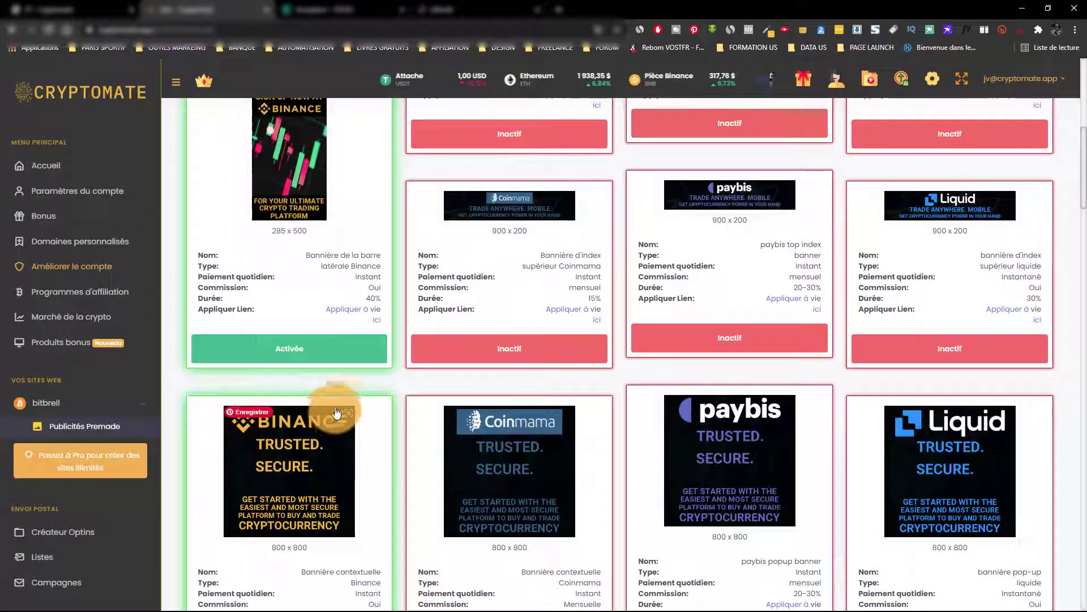
{"action": "left_click", "coordinate": [330, 349]}
{"action": "scroll", "coordinate": [331, 323], "scroll_direction": "up", "scroll_amount": 4}
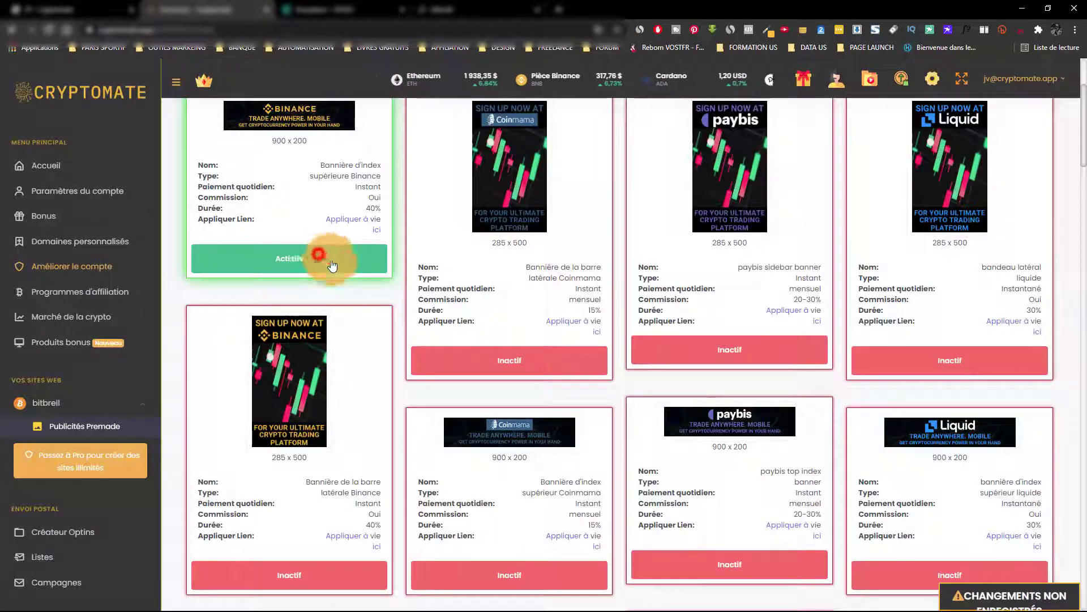
{"action": "scroll", "coordinate": [340, 254], "scroll_direction": "down", "scroll_amount": 6}
{"action": "left_click", "coordinate": [320, 545]}
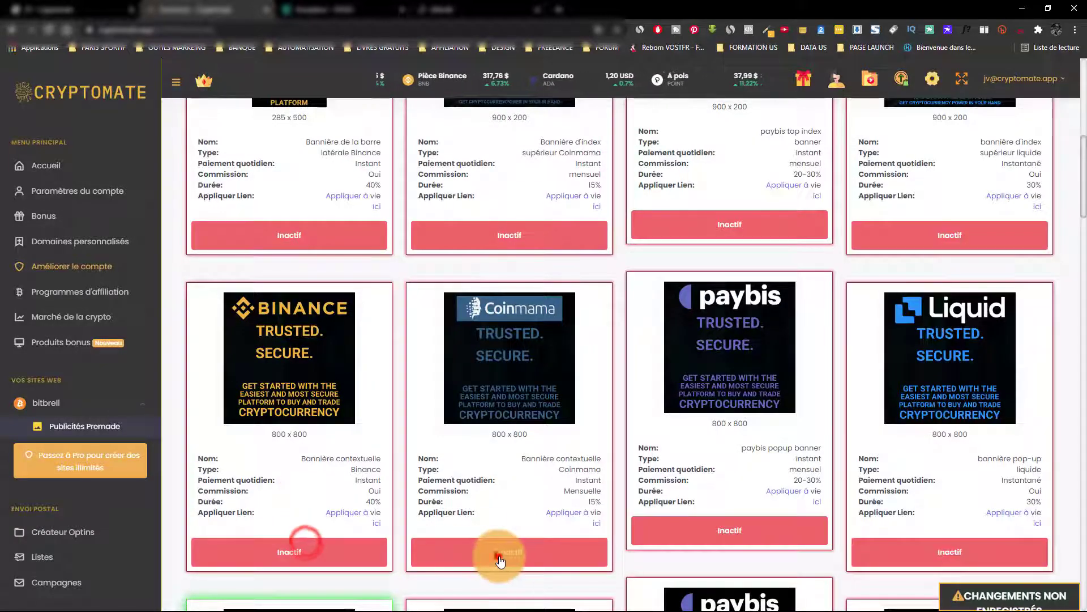
Activate the Coinmama popup, Paybis popup and Paybis top index banners
{"action": "left_click", "coordinate": [498, 553]}
{"action": "left_click", "coordinate": [746, 538]}
{"action": "left_click", "coordinate": [726, 221]}
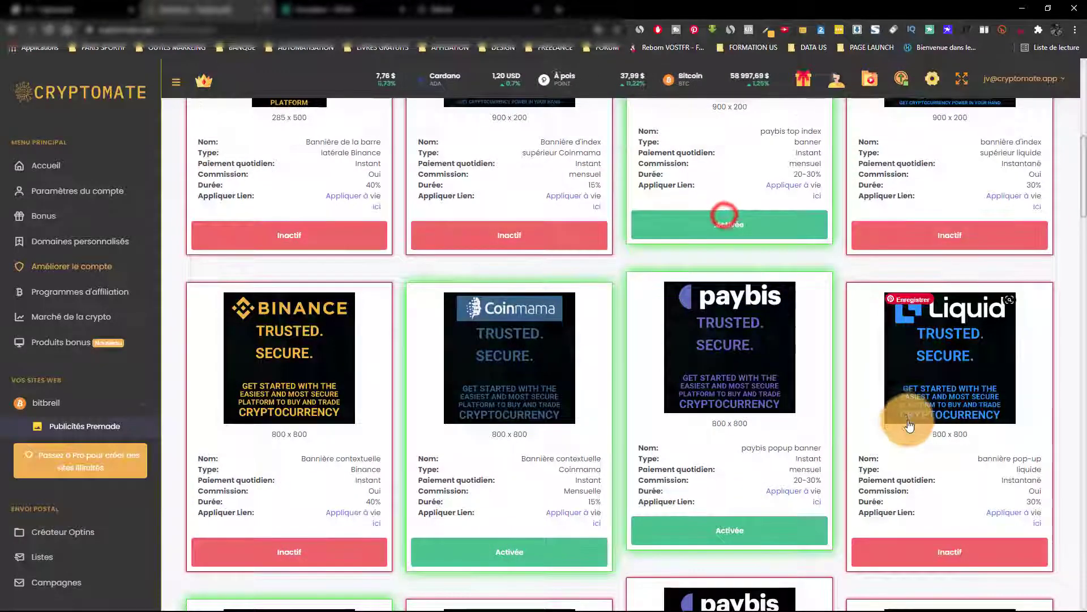
Activate the Liquid, Paybis and Coinmama 400 x 300 in-post banners and save the advertisements
{"action": "scroll", "coordinate": [907, 417], "scroll_direction": "down", "scroll_amount": 5}
{"action": "left_click", "coordinate": [884, 552]}
{"action": "left_click", "coordinate": [736, 520]}
{"action": "left_click", "coordinate": [541, 555]}
{"action": "scroll", "coordinate": [542, 553], "scroll_direction": "down", "scroll_amount": 15}
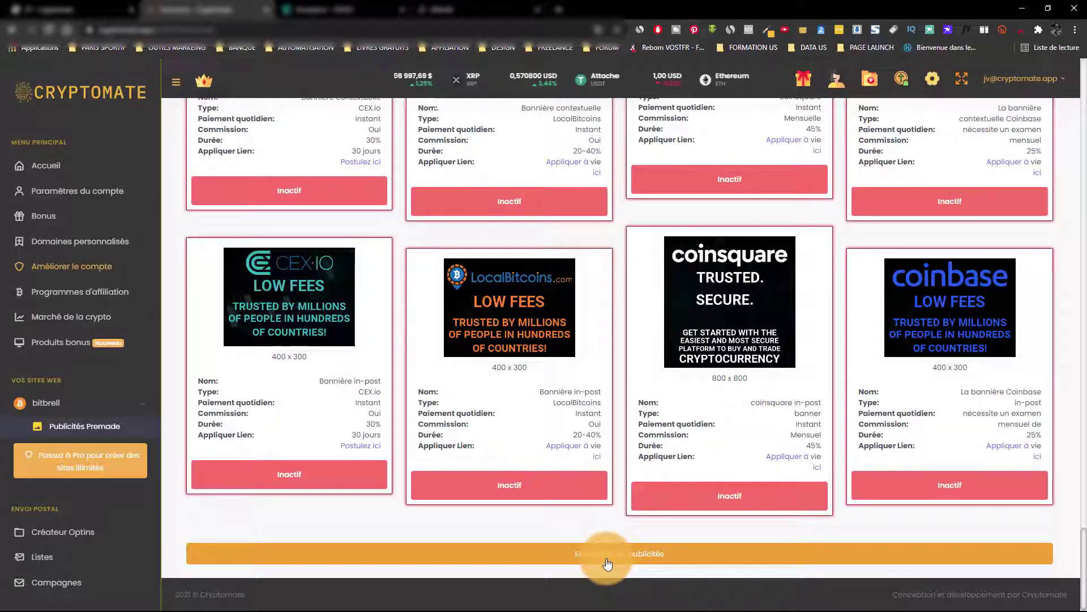
{"action": "left_click", "coordinate": [607, 558]}
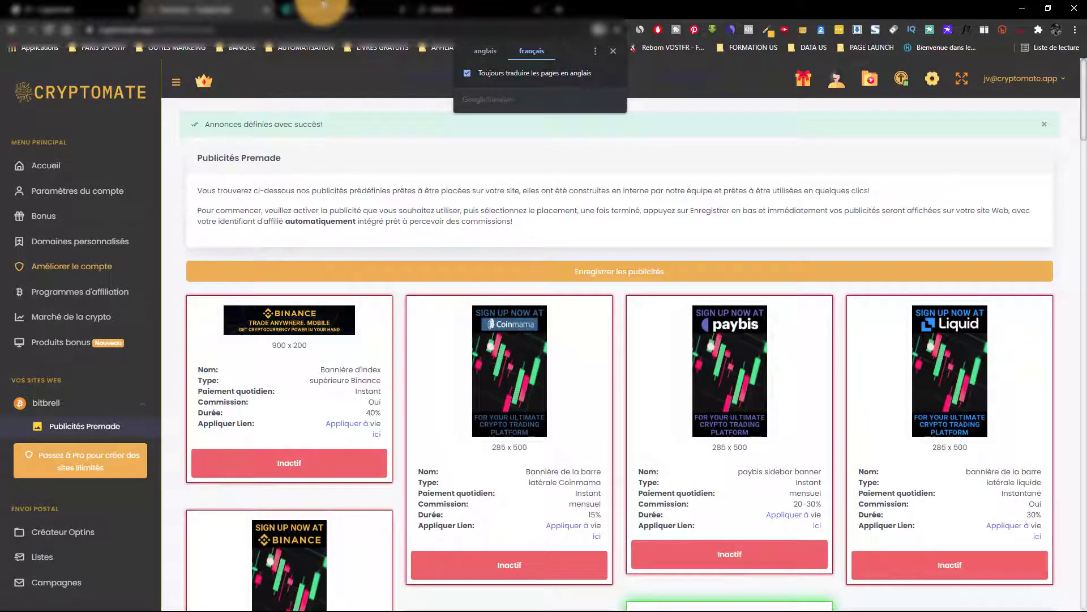
Reload the site's home page and dismiss the translation popup to check the top banner
{"action": "left_click", "coordinate": [447, 10]}
{"action": "left_click", "coordinate": [50, 29]}
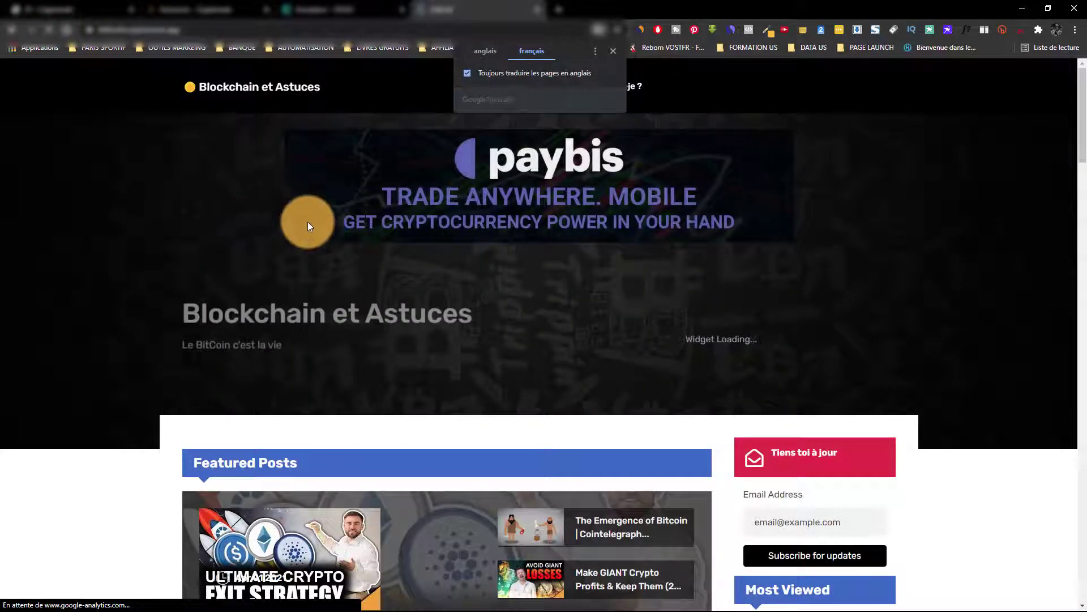
{"action": "left_click", "coordinate": [613, 51]}
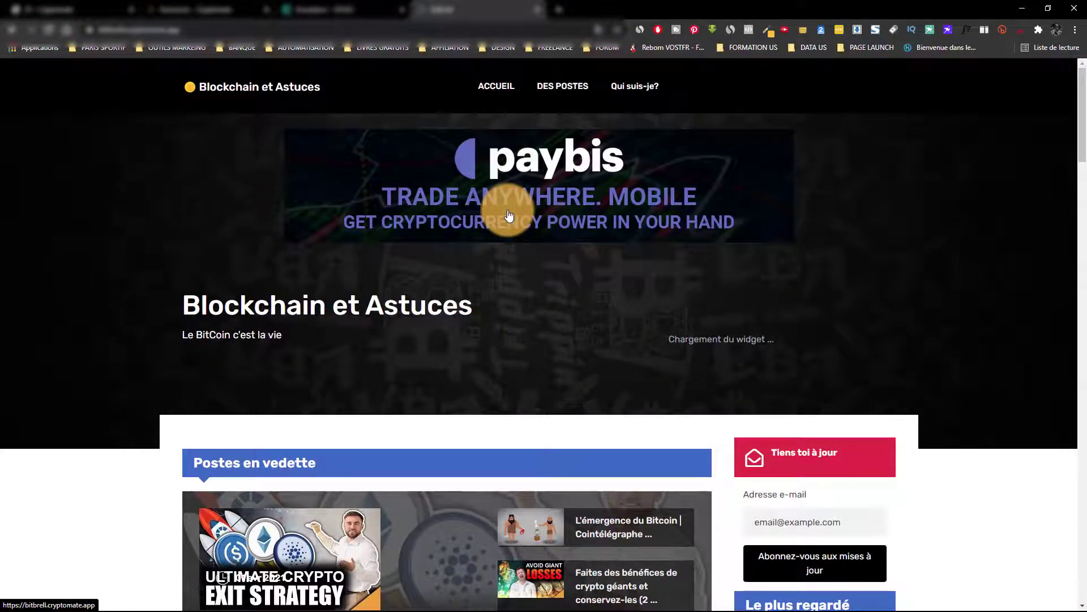
Open the "Cardano 100x Moonshot" article from the home page and check its in-post ads
{"action": "scroll", "coordinate": [509, 215], "scroll_direction": "down", "scroll_amount": 6}
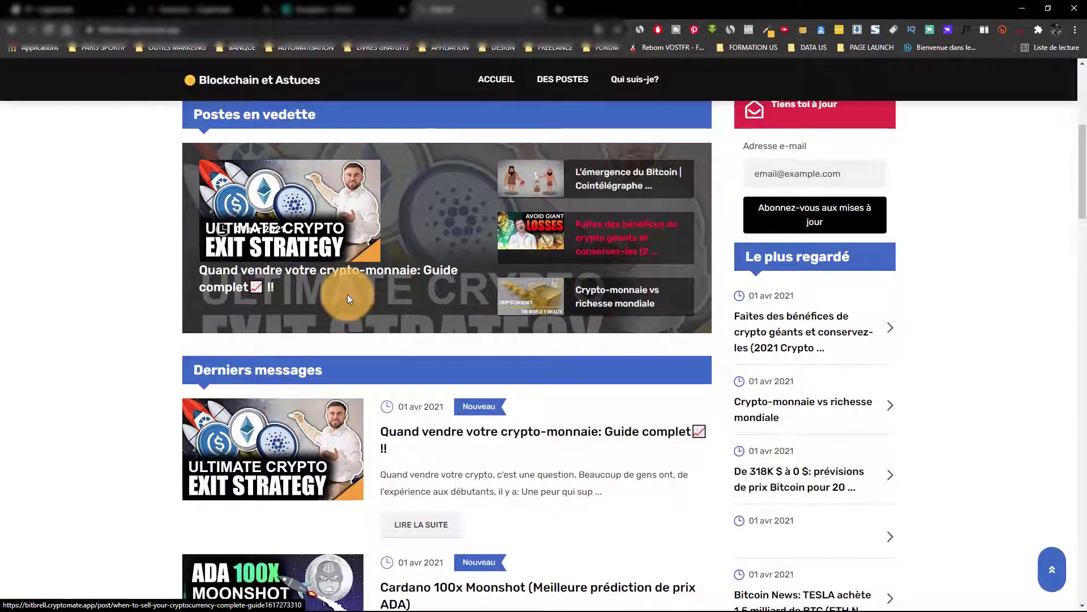
{"action": "scroll", "coordinate": [347, 294], "scroll_direction": "down", "scroll_amount": 5}
{"action": "left_click", "coordinate": [351, 289]}
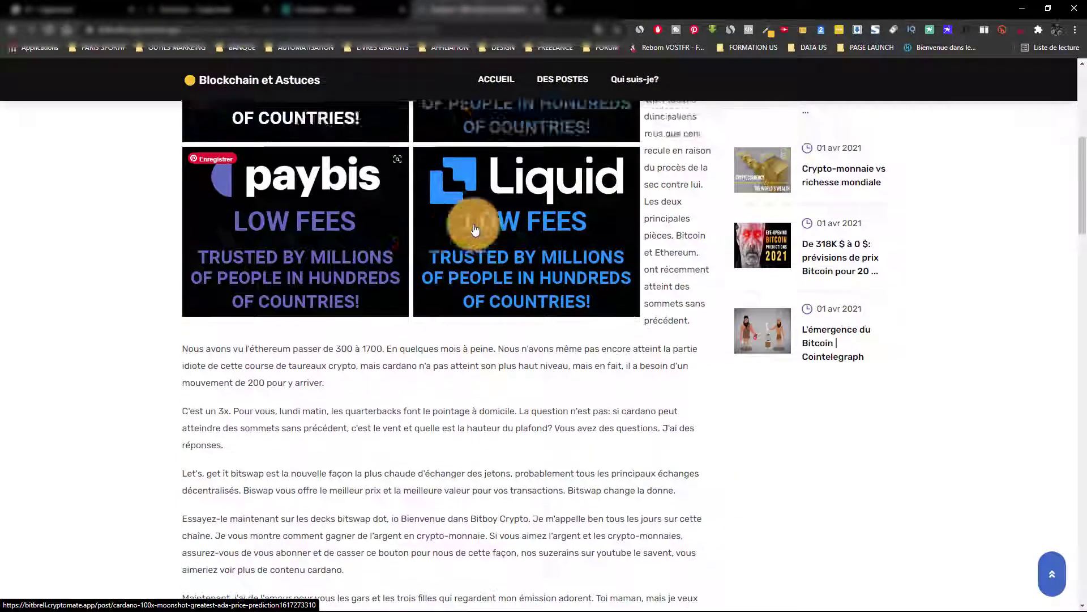
{"action": "scroll", "coordinate": [460, 229], "scroll_direction": "up", "scroll_amount": 3}
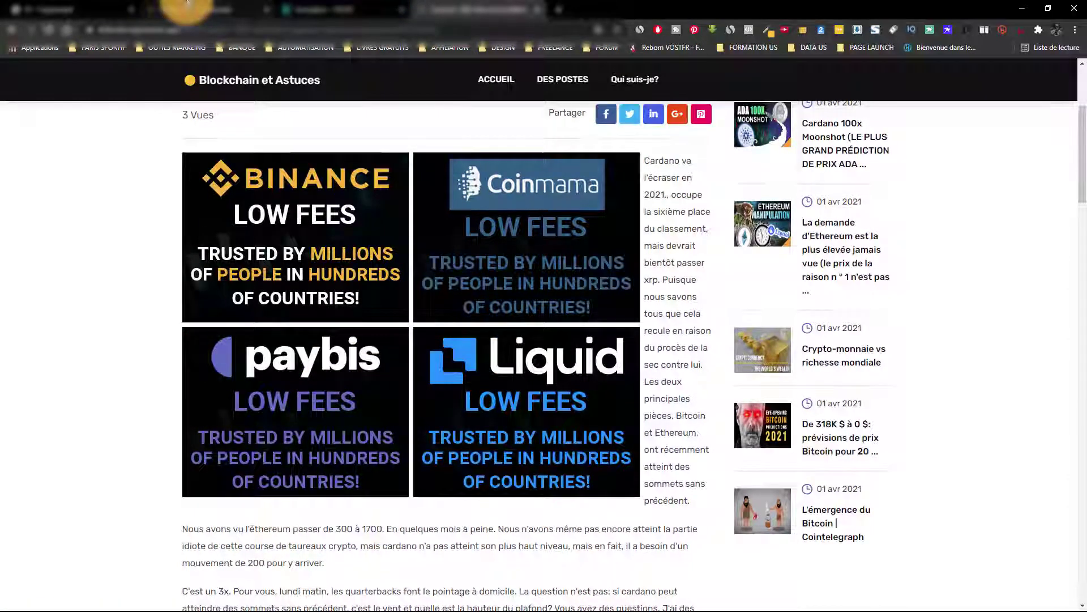
Browse Cryptomate's remaining premade advertisements, from the Ledger and Paxful banners to those for CEX.io, LocalBitcoins, Coinsquare and Coinbase
{"action": "left_click", "coordinate": [187, 9]}
{"action": "scroll", "coordinate": [271, 456], "scroll_direction": "down", "scroll_amount": 15}
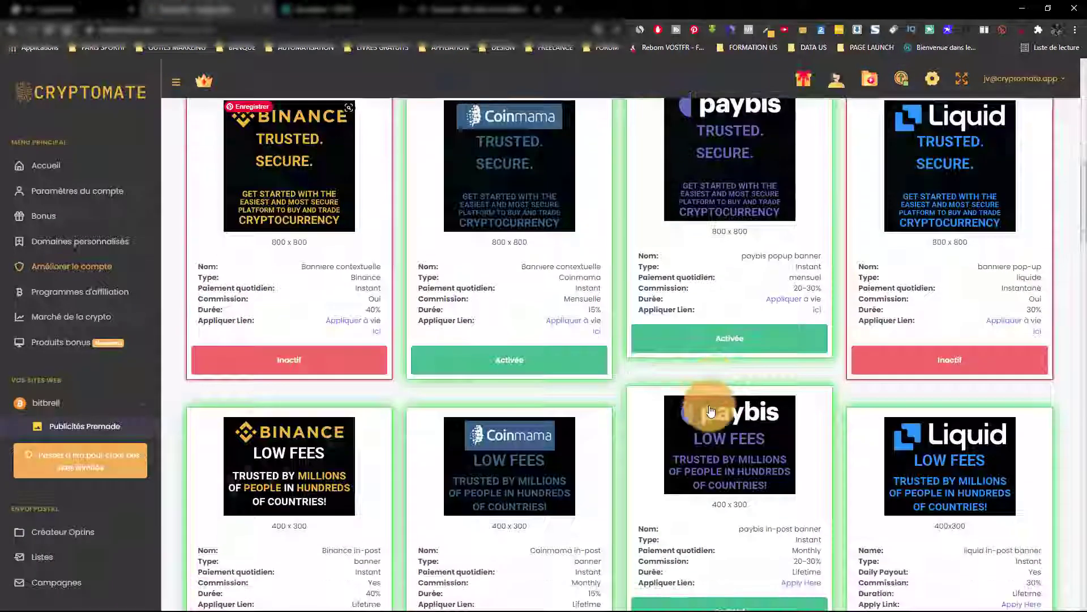
{"action": "scroll", "coordinate": [703, 412], "scroll_direction": "down", "scroll_amount": 8}
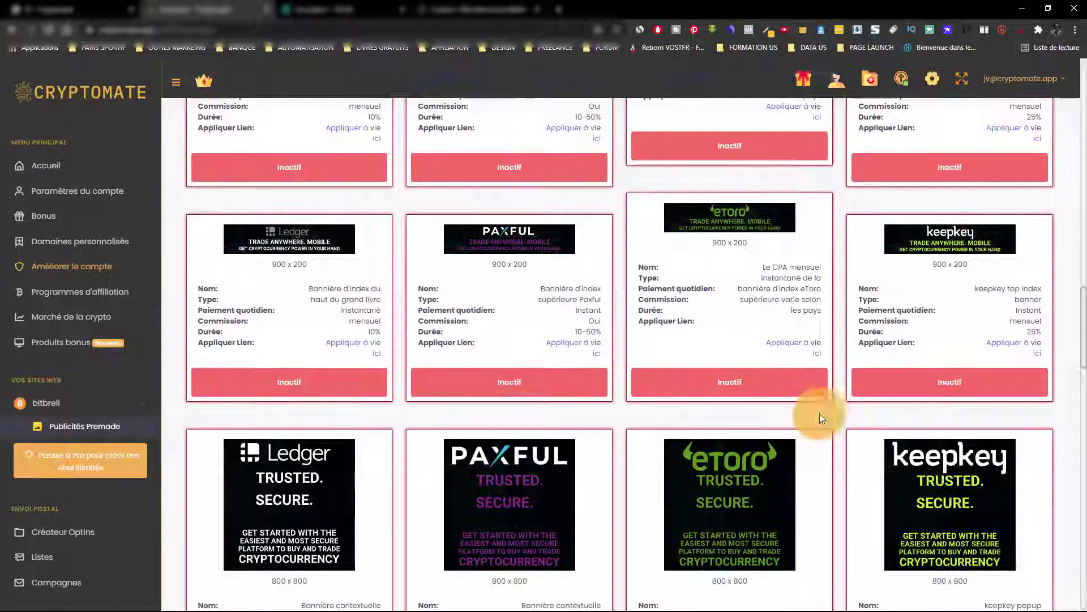
{"action": "scroll", "coordinate": [821, 409], "scroll_direction": "down", "scroll_amount": 5}
{"action": "scroll", "coordinate": [566, 425], "scroll_direction": "down", "scroll_amount": 5}
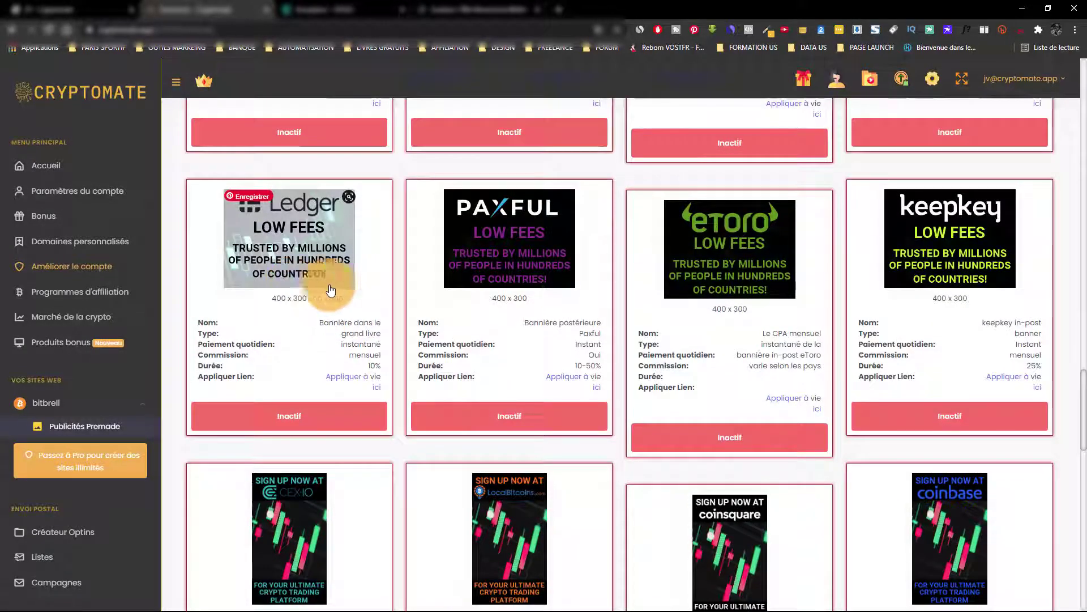
{"action": "scroll", "coordinate": [431, 406], "scroll_direction": "down", "scroll_amount": 5}
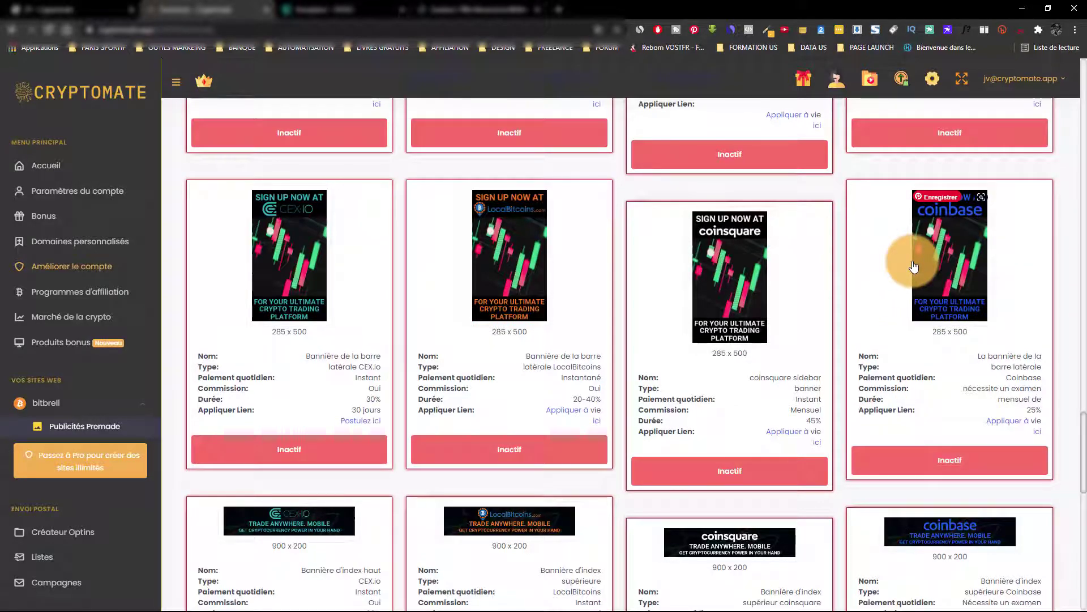
{"action": "scroll", "coordinate": [985, 292], "scroll_direction": "down", "scroll_amount": 1}
{"action": "scroll", "coordinate": [985, 292], "scroll_direction": "down", "scroll_amount": 5}
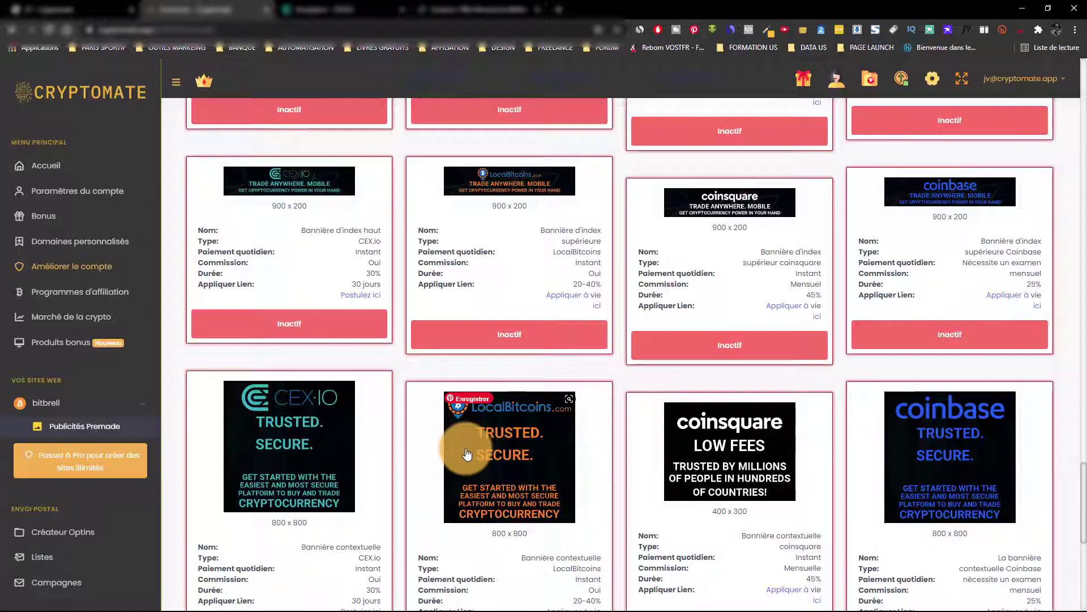
{"action": "scroll", "coordinate": [461, 450], "scroll_direction": "down", "scroll_amount": 1}
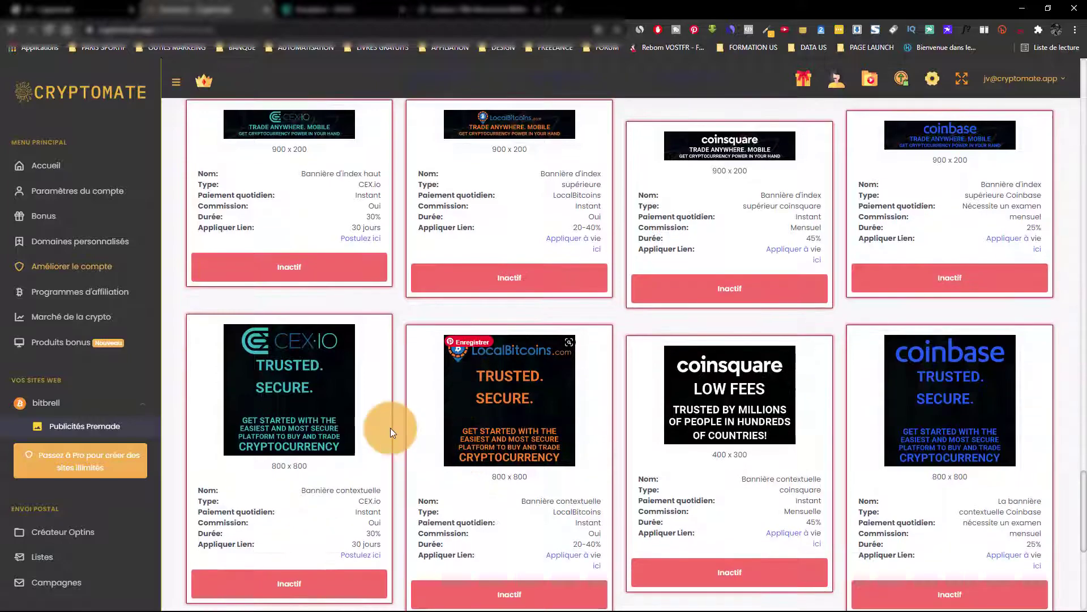
Open bitbrell's Annonces section, and examine the crypto market performance list and the mailing and support sections
{"action": "left_click", "coordinate": [148, 407]}
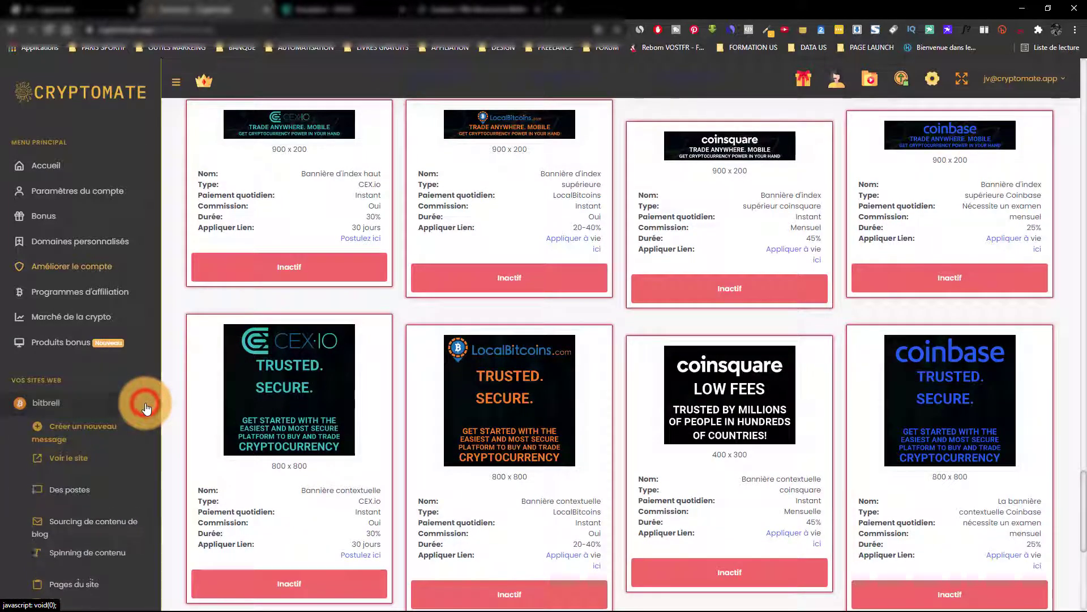
{"action": "scroll", "coordinate": [94, 527], "scroll_direction": "down", "scroll_amount": 2}
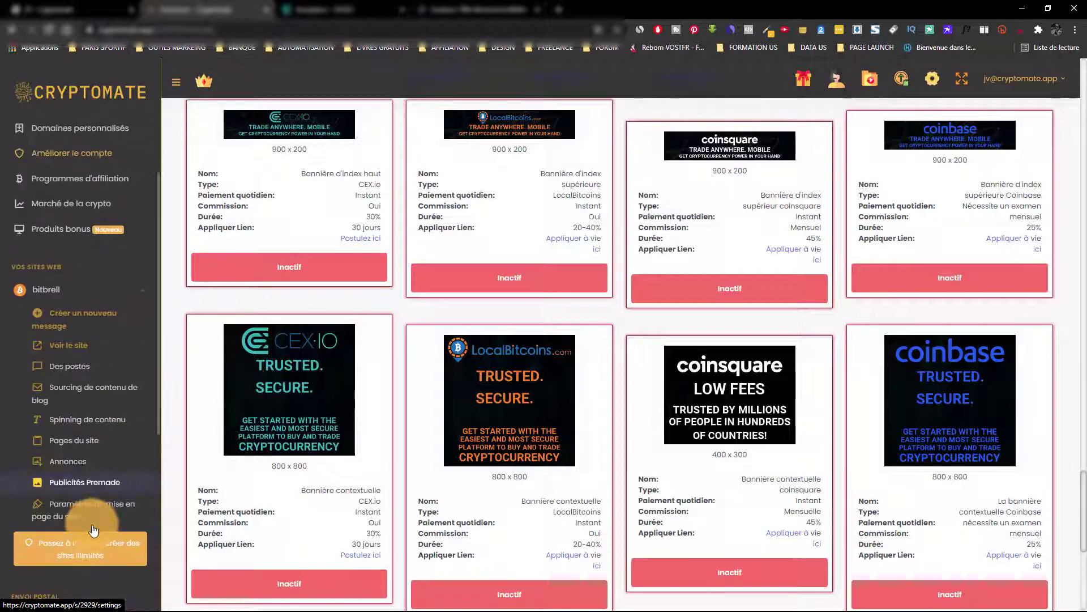
{"action": "left_click", "coordinate": [88, 463]}
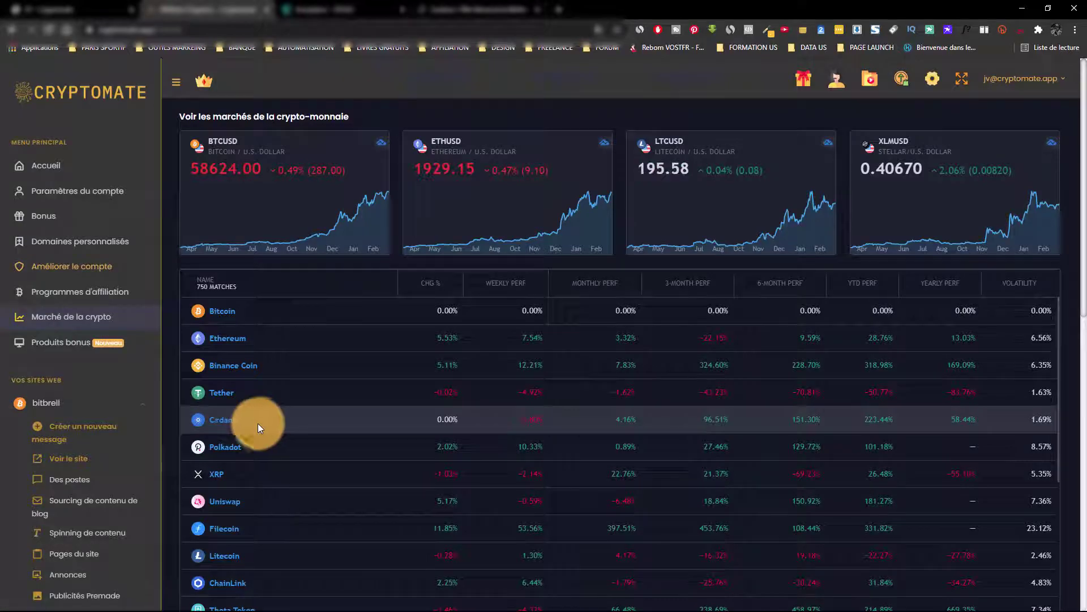
{"action": "scroll", "coordinate": [419, 450], "scroll_direction": "down", "scroll_amount": 4}
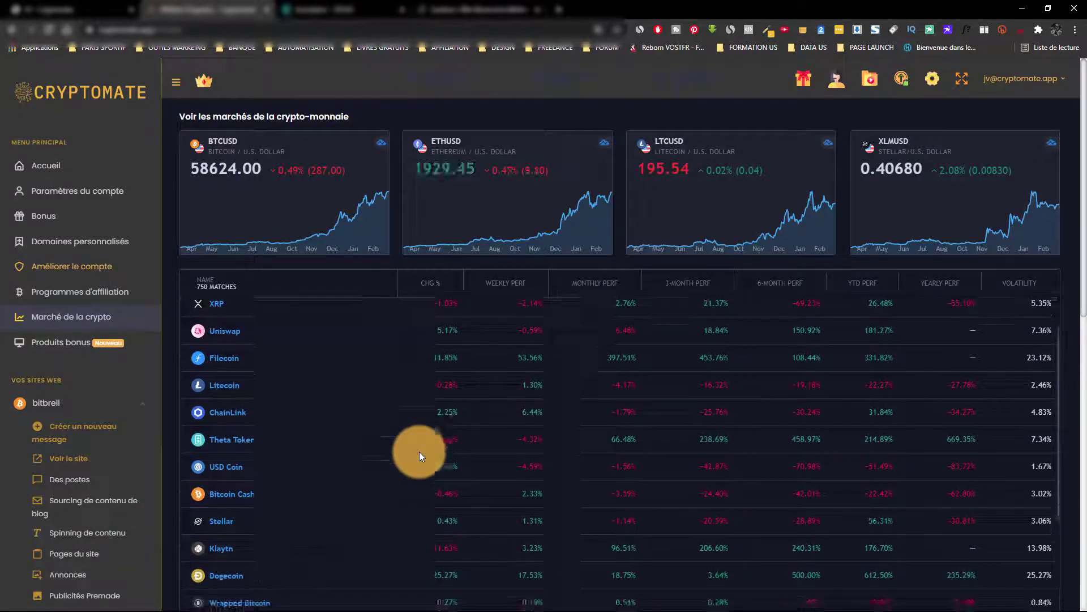
{"action": "scroll", "coordinate": [67, 500], "scroll_direction": "down", "scroll_amount": 7}
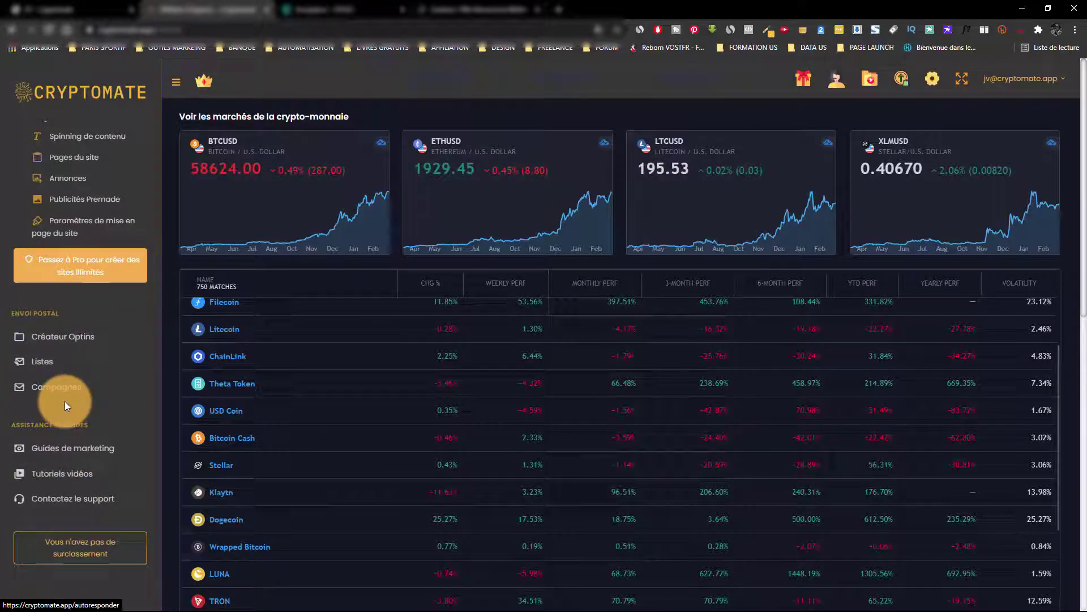
{"action": "scroll", "coordinate": [65, 401], "scroll_direction": "up", "scroll_amount": 4}
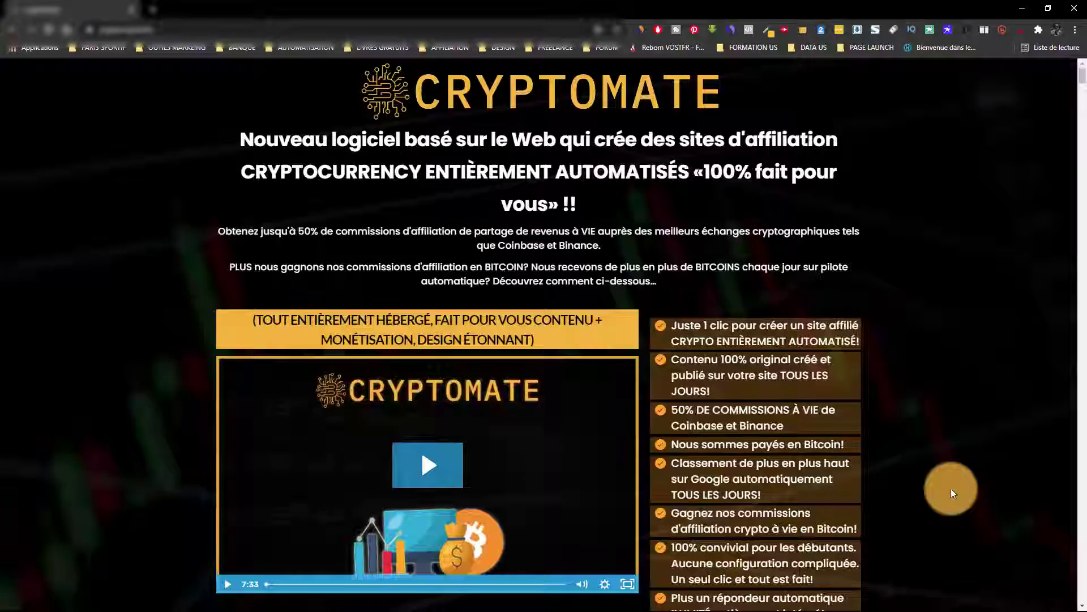
Review the Cryptomate sales page's monthly and one-time licence offers and return to its beginning
{"action": "scroll", "coordinate": [951, 488], "scroll_direction": "down", "scroll_amount": 4}
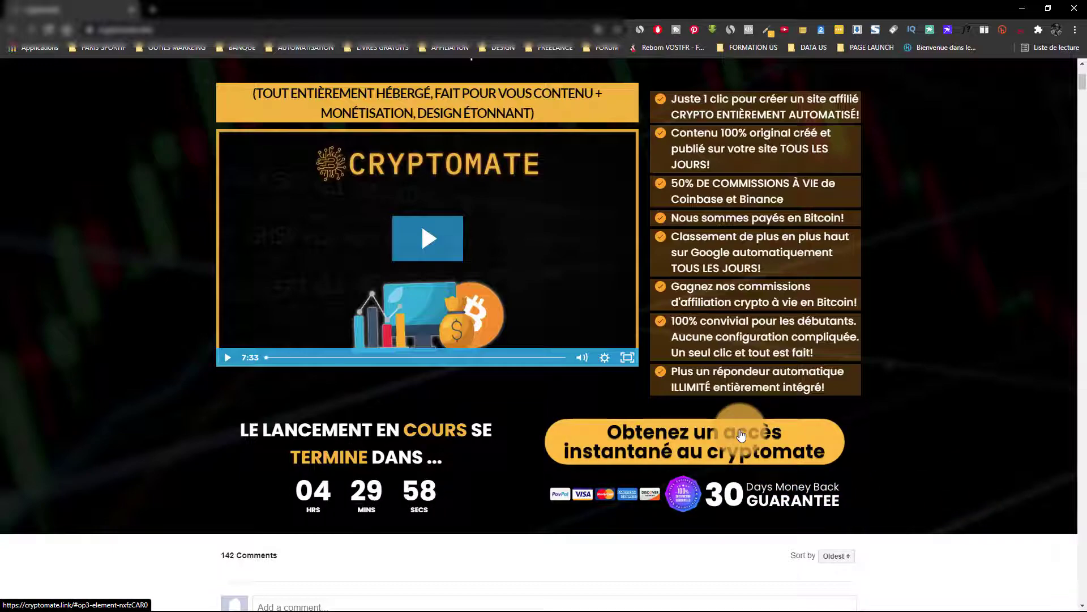
{"action": "left_click", "coordinate": [741, 434]}
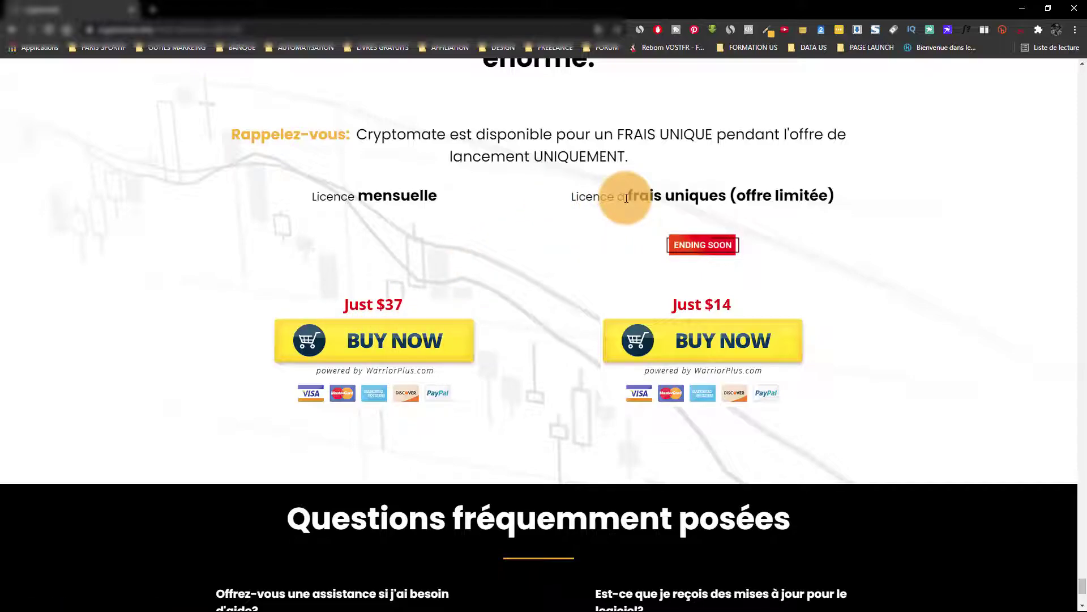
{"action": "left_click_drag", "start_coordinate": [626, 199], "coordinate": [763, 198]}
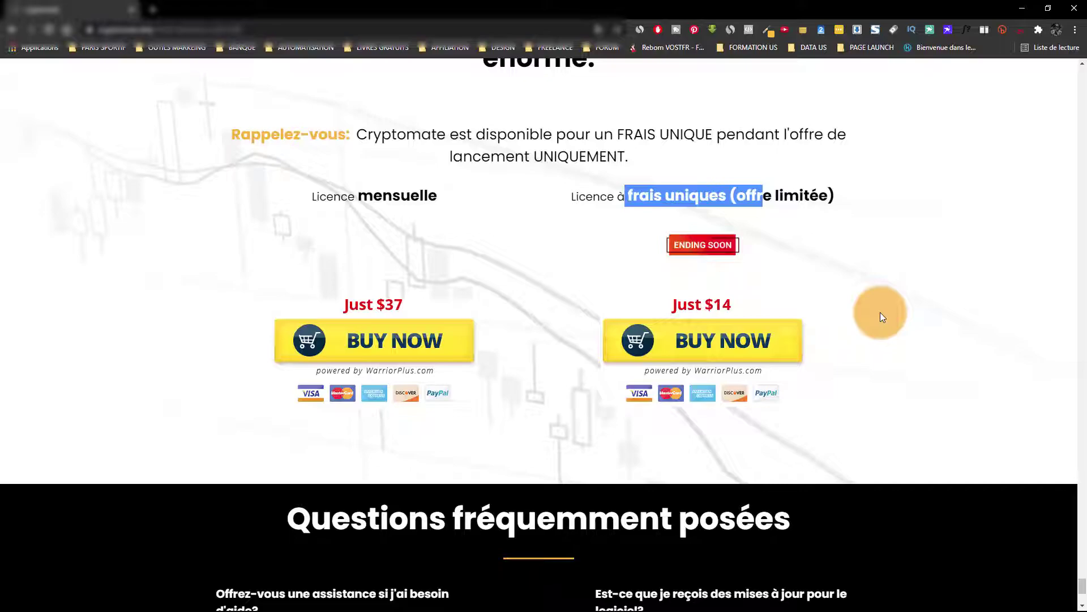
{"action": "left_click_drag", "start_coordinate": [1082, 583], "coordinate": [1083, 72]}
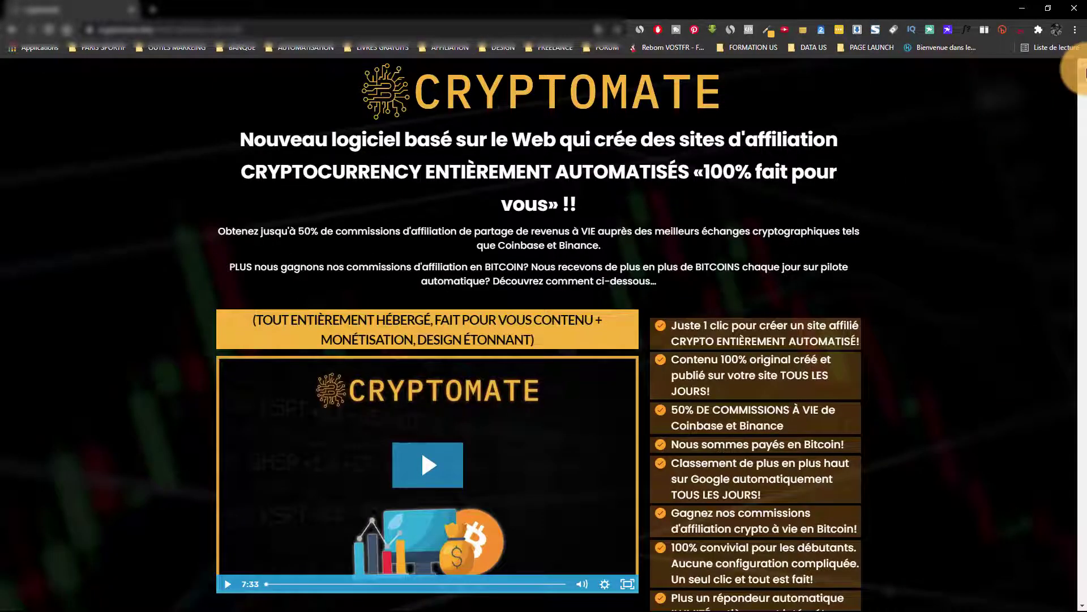